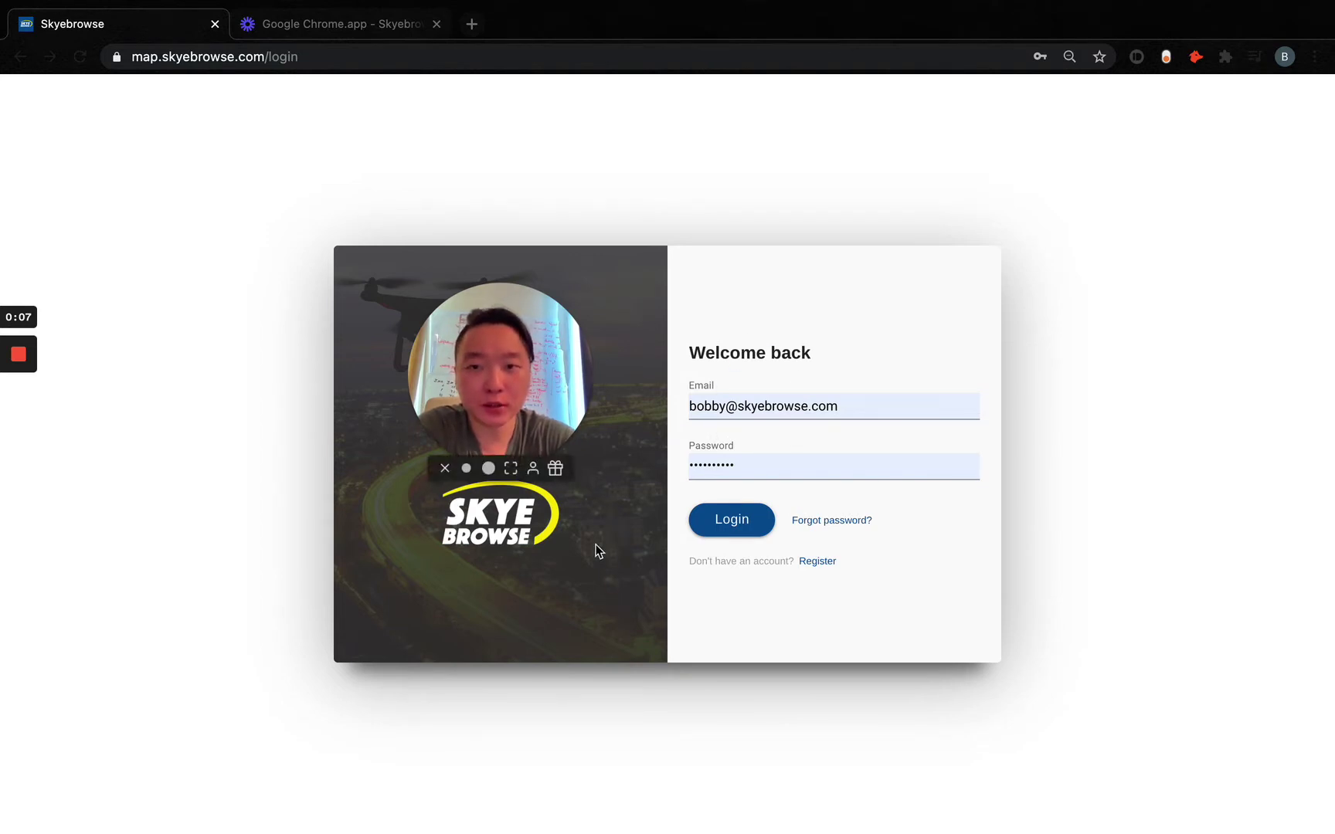
Log in with the prefilled account credentials and open the ultra model titled "Good Boy" for viewing.
click(731, 520)
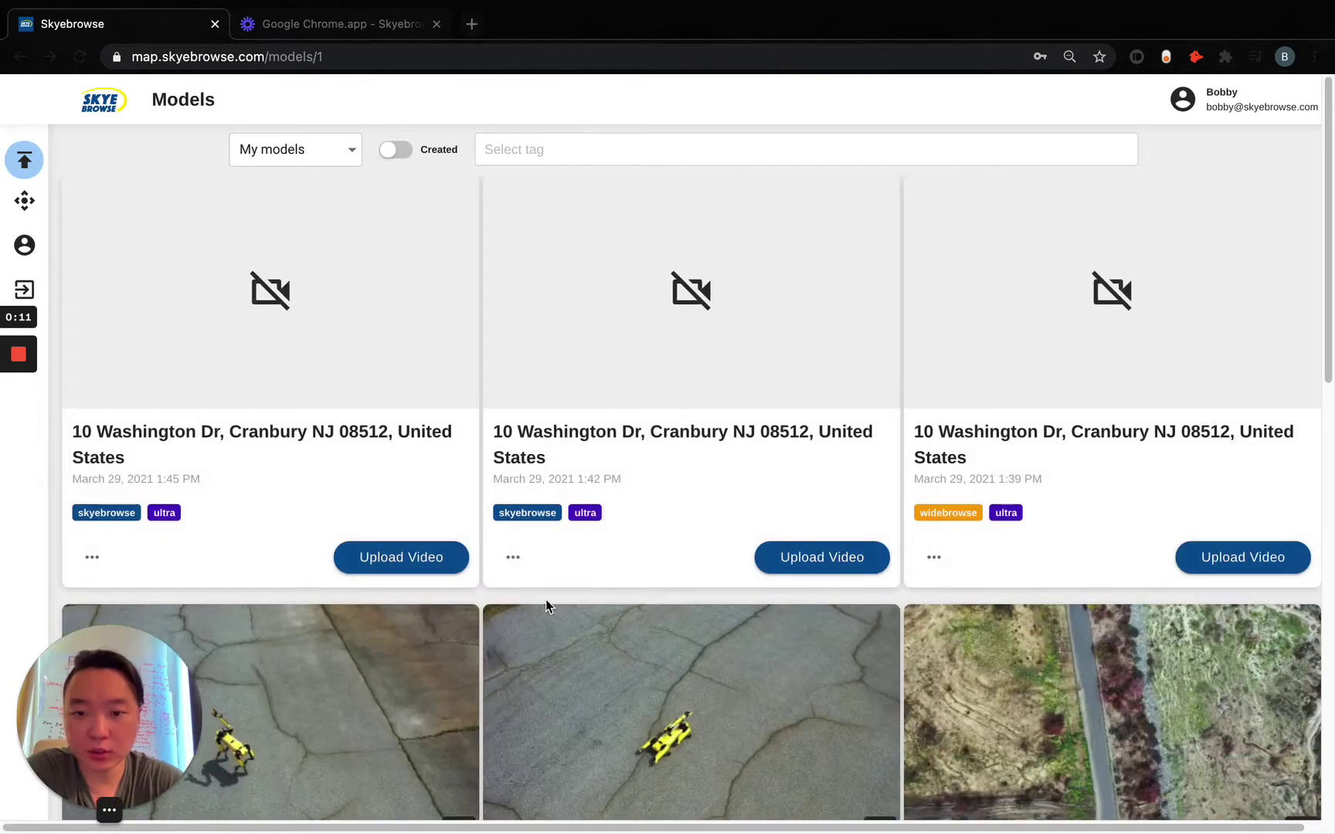
scroll(843, 616, down, 5)
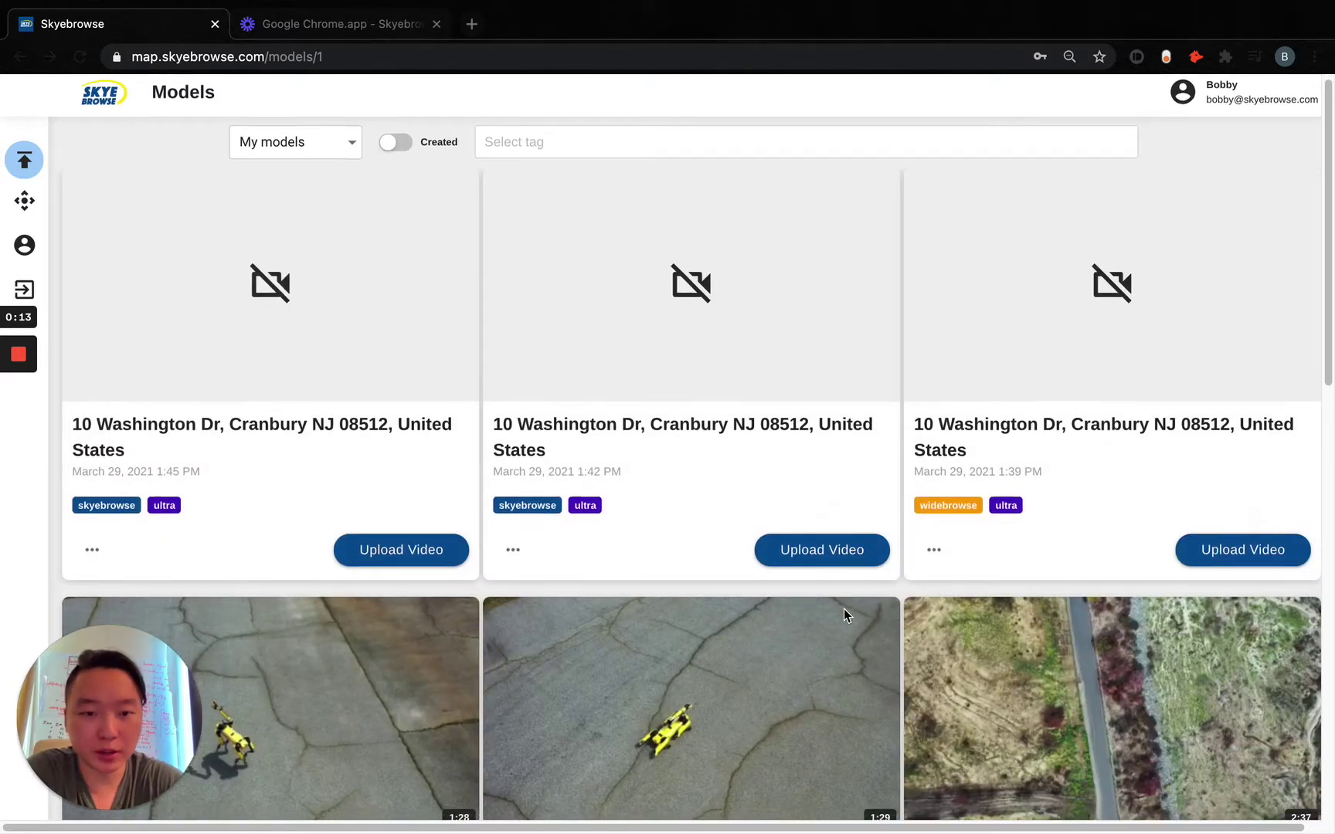
scroll(844, 616, up, 2)
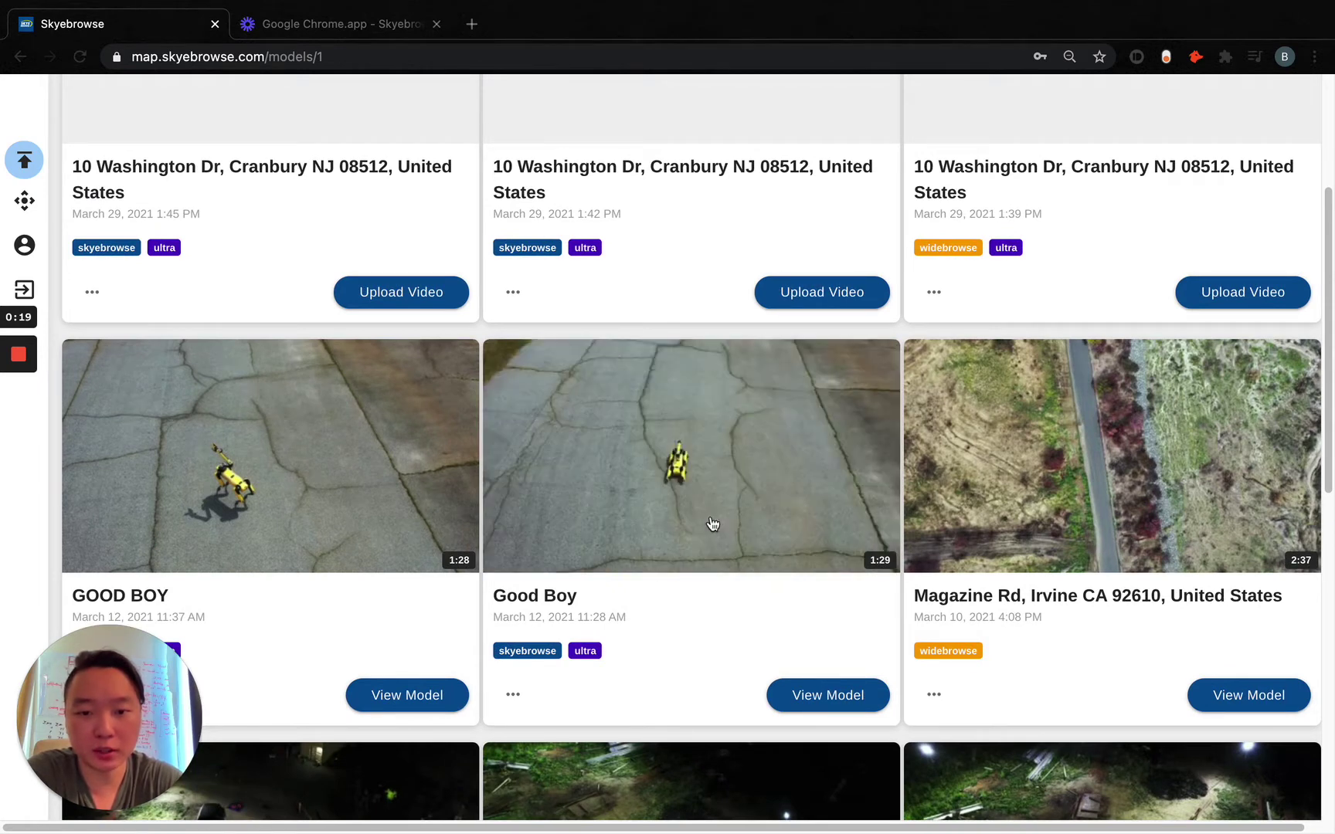
click(800, 693)
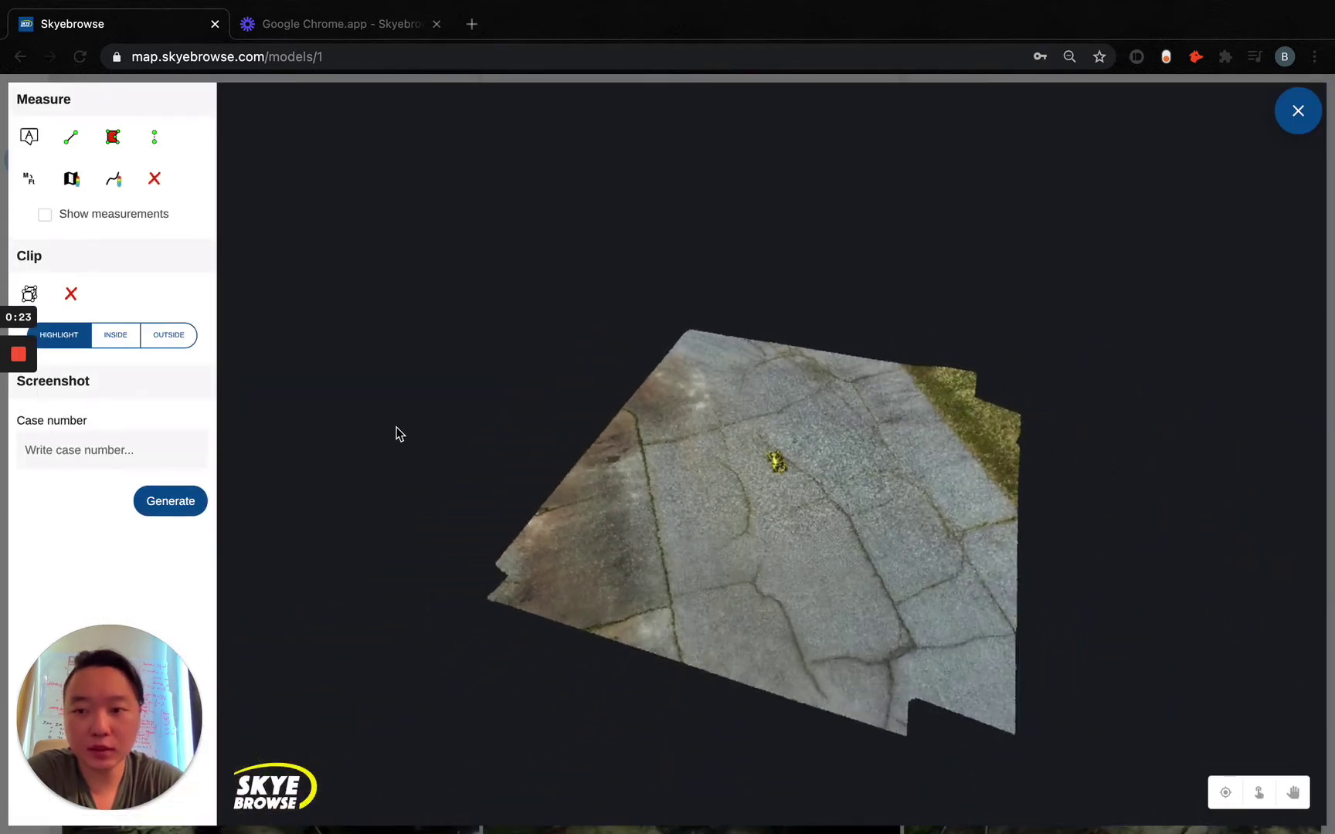
Examine the yellow robot dog and the surrounding pavement up close from several angles.
drag(568, 455, 729, 466)
scroll(729, 465, up, 5)
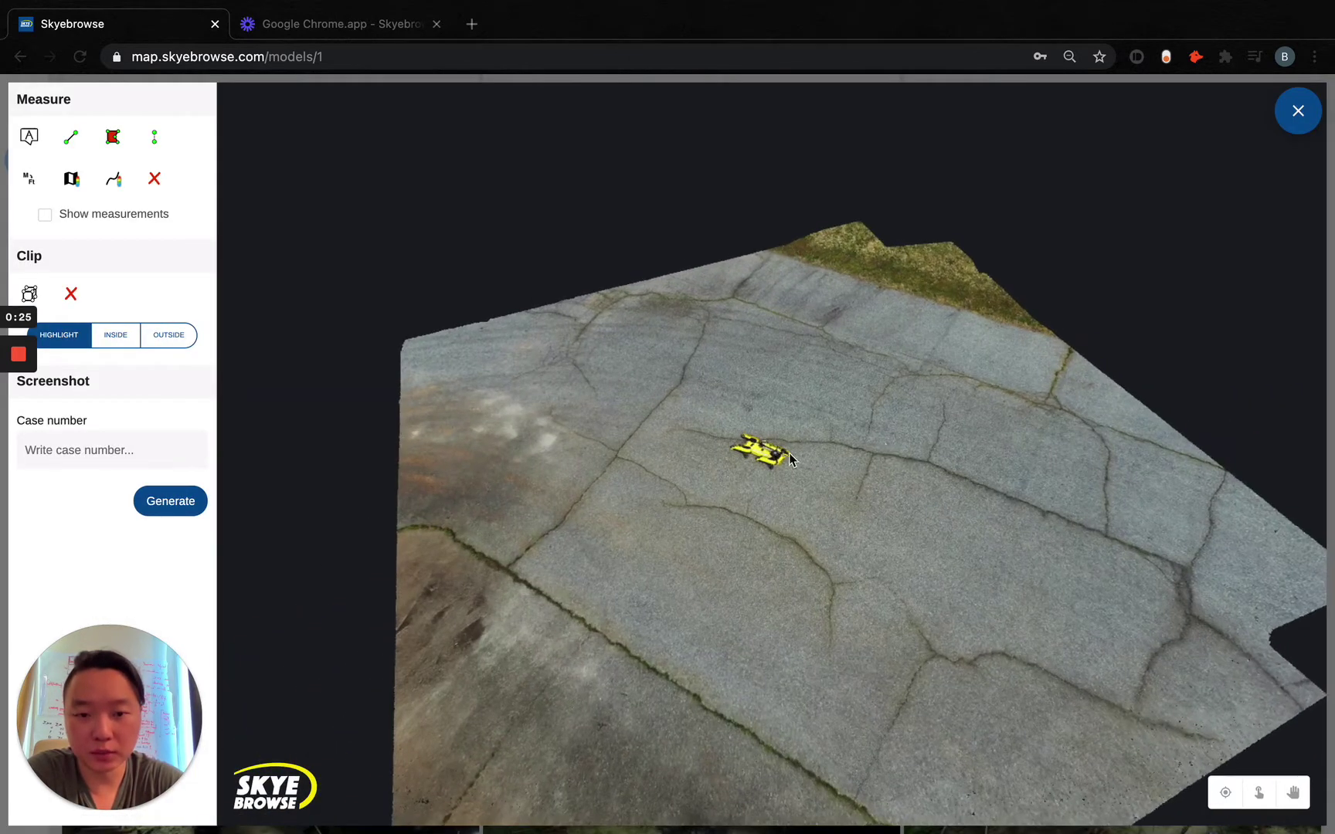
drag(1017, 430, 778, 411)
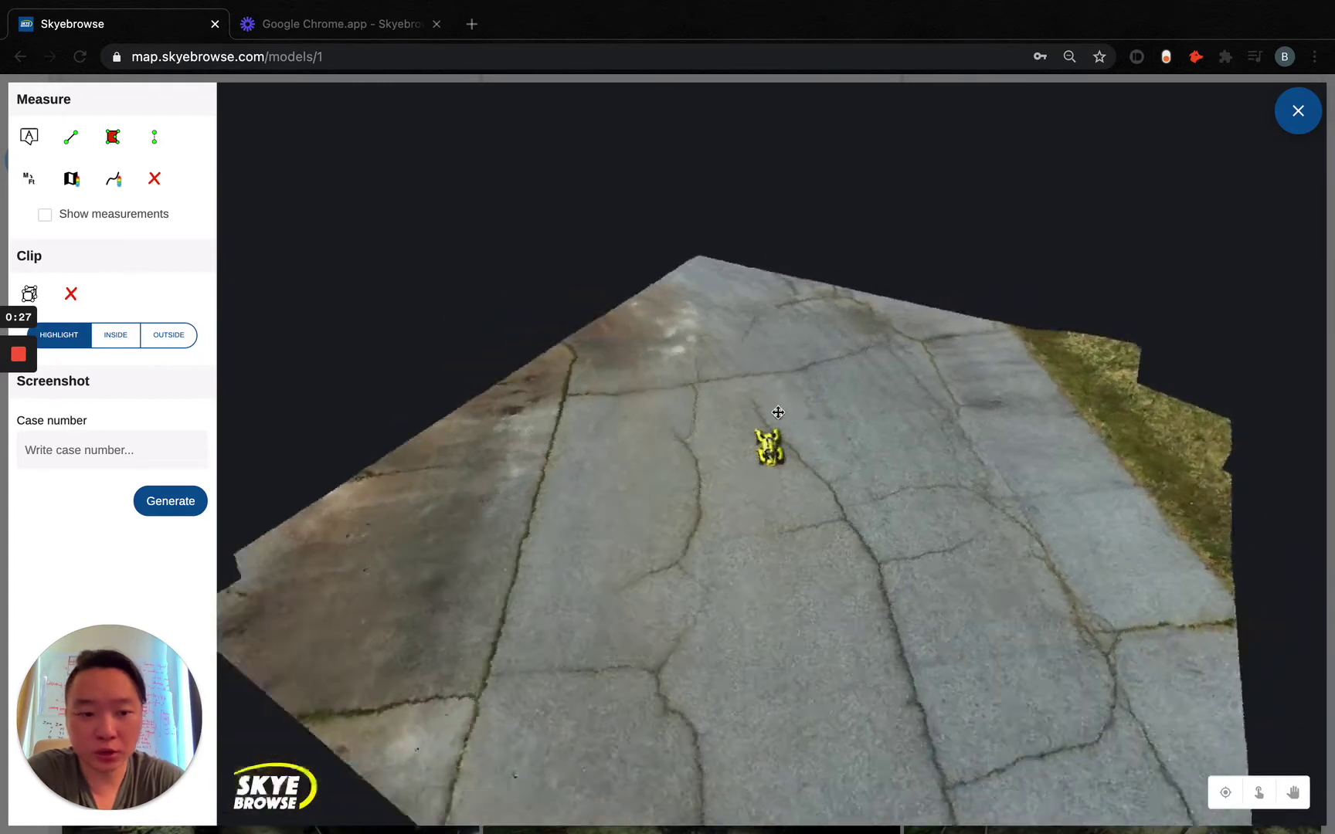
drag(1008, 437, 955, 492)
scroll(745, 533, up, 5)
scroll(954, 492, up, 4)
right_drag(954, 492, 889, 490)
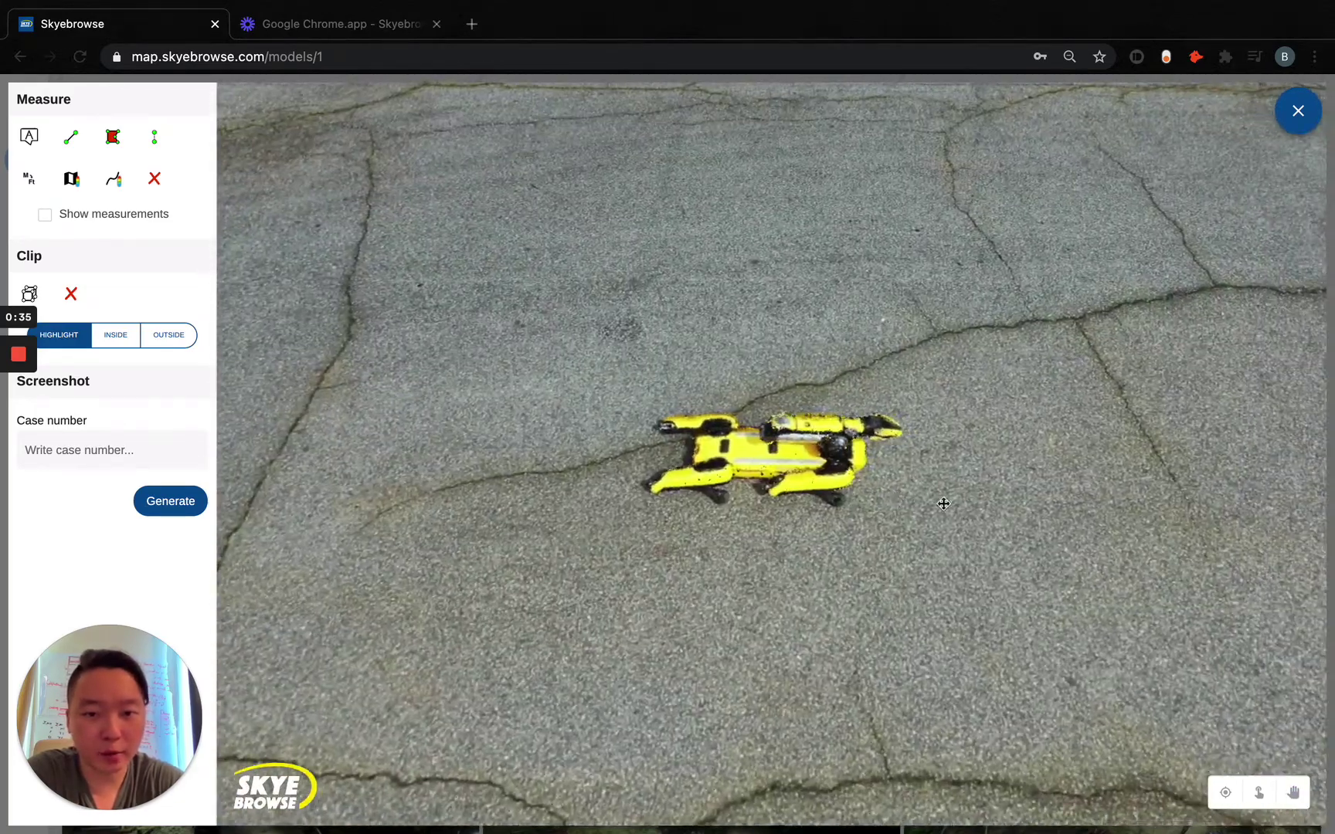
drag(920, 503, 925, 520)
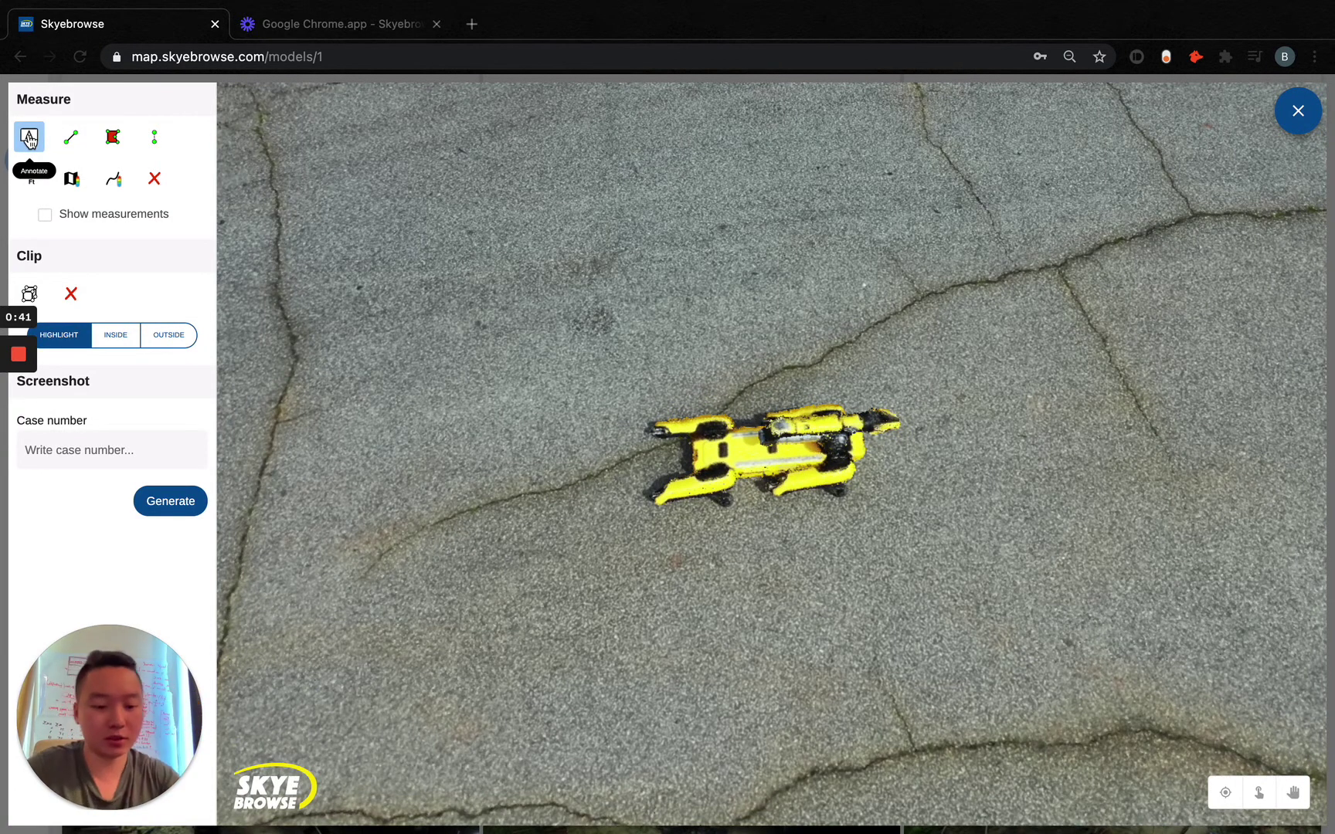
Add an annotation labelled "good boy" at the yellow robot dog.
click(31, 141)
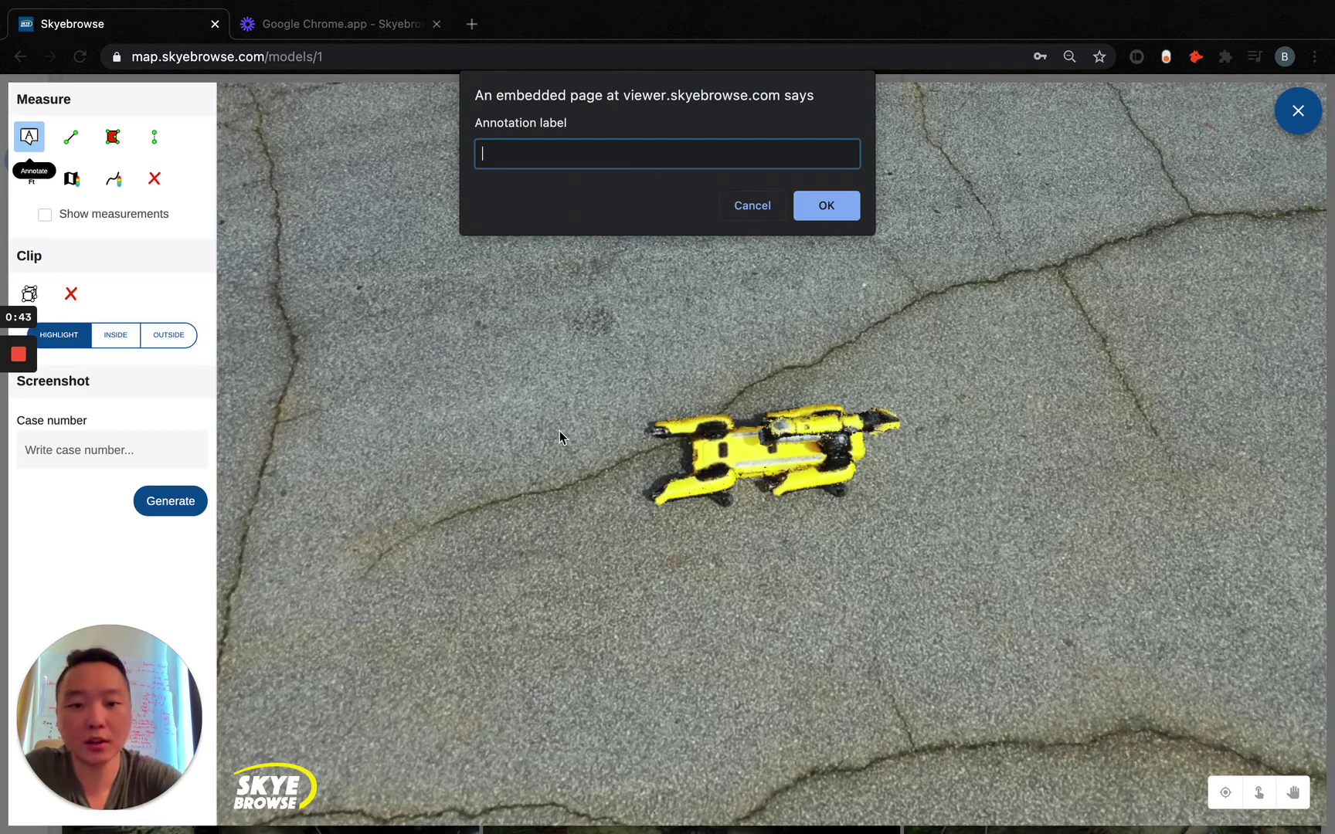
text(good boy)
key(Return)
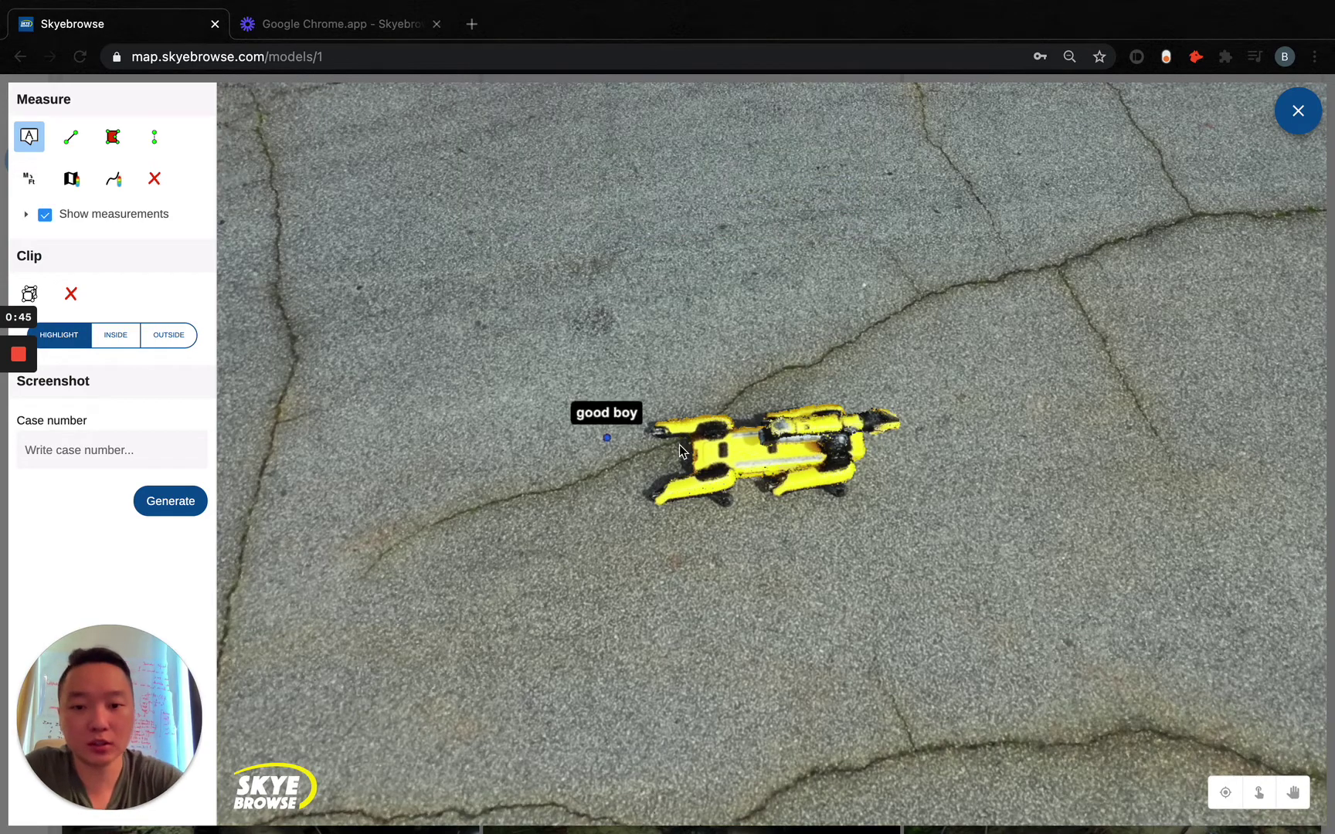
click(737, 429)
Reposition the "good boy" annotation marker from the ground beside the robot dog onto its back.
mouse_move(966, 580)
mouse_down()
mouse_move(850, 548)
mouse_move(890, 536)
mouse_move(660, 538)
mouse_move(828, 531)
mouse_up()
scroll(853, 549, down, 5)
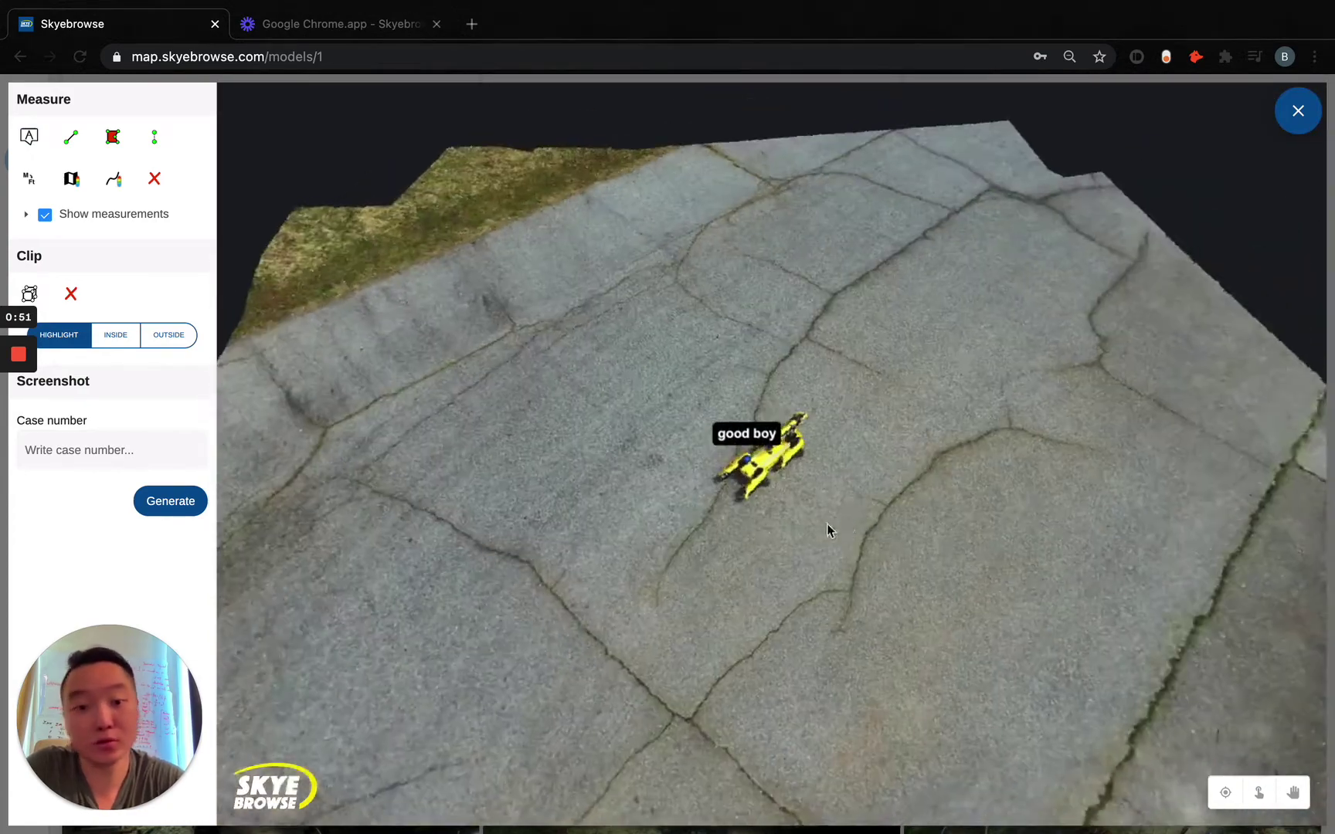
drag(577, 534, 861, 500)
scroll(860, 496, up, 5)
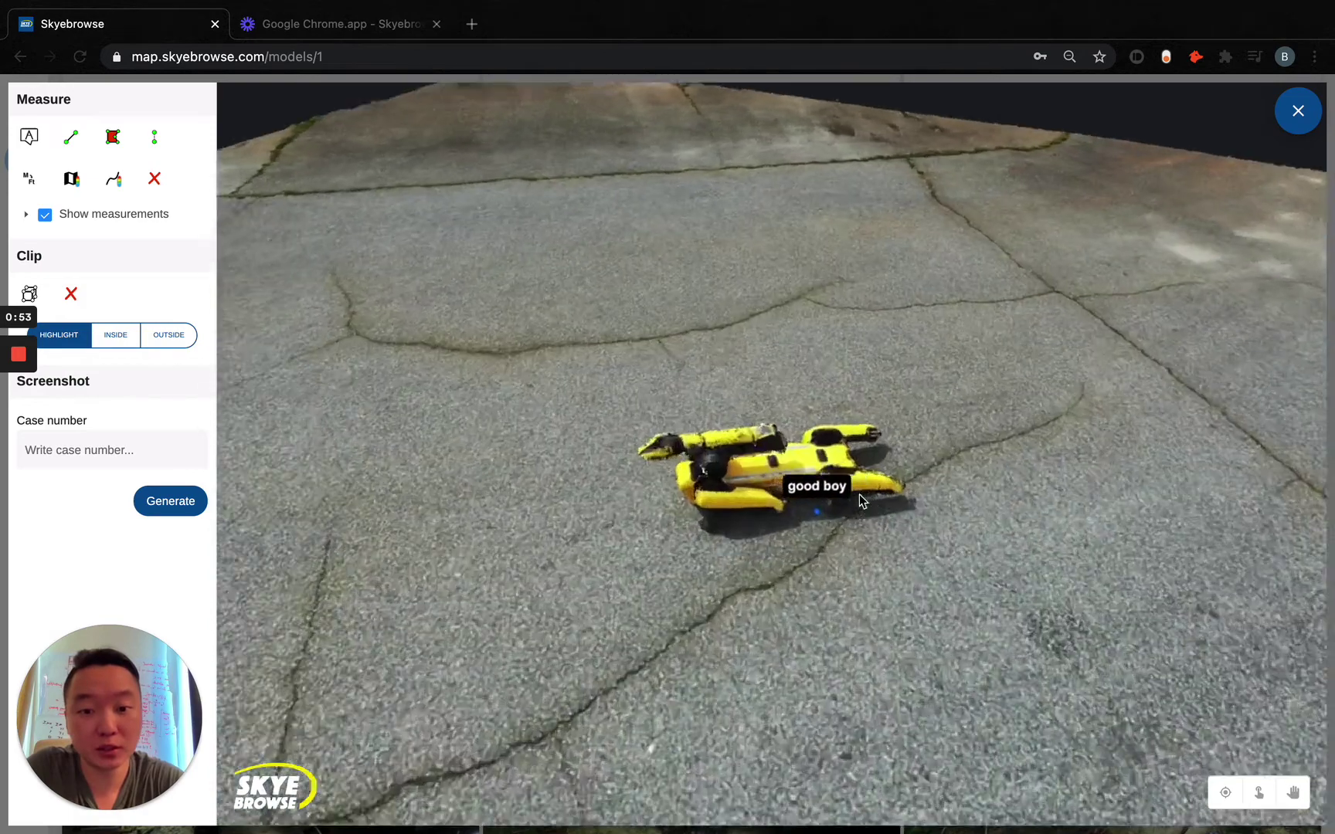
drag(599, 509, 489, 492)
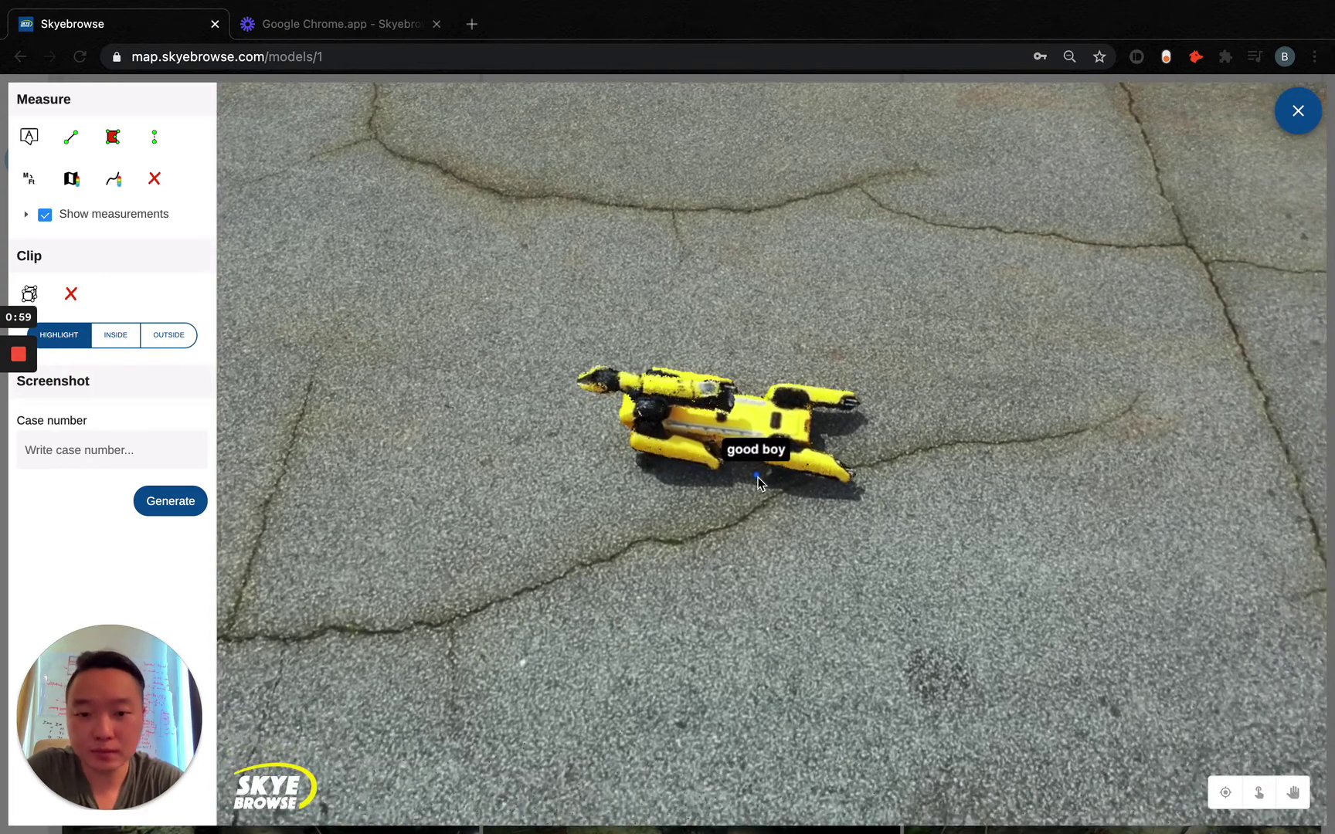
mouse_move(758, 477)
mouse_down()
mouse_move(690, 417)
mouse_move(722, 390)
mouse_up()
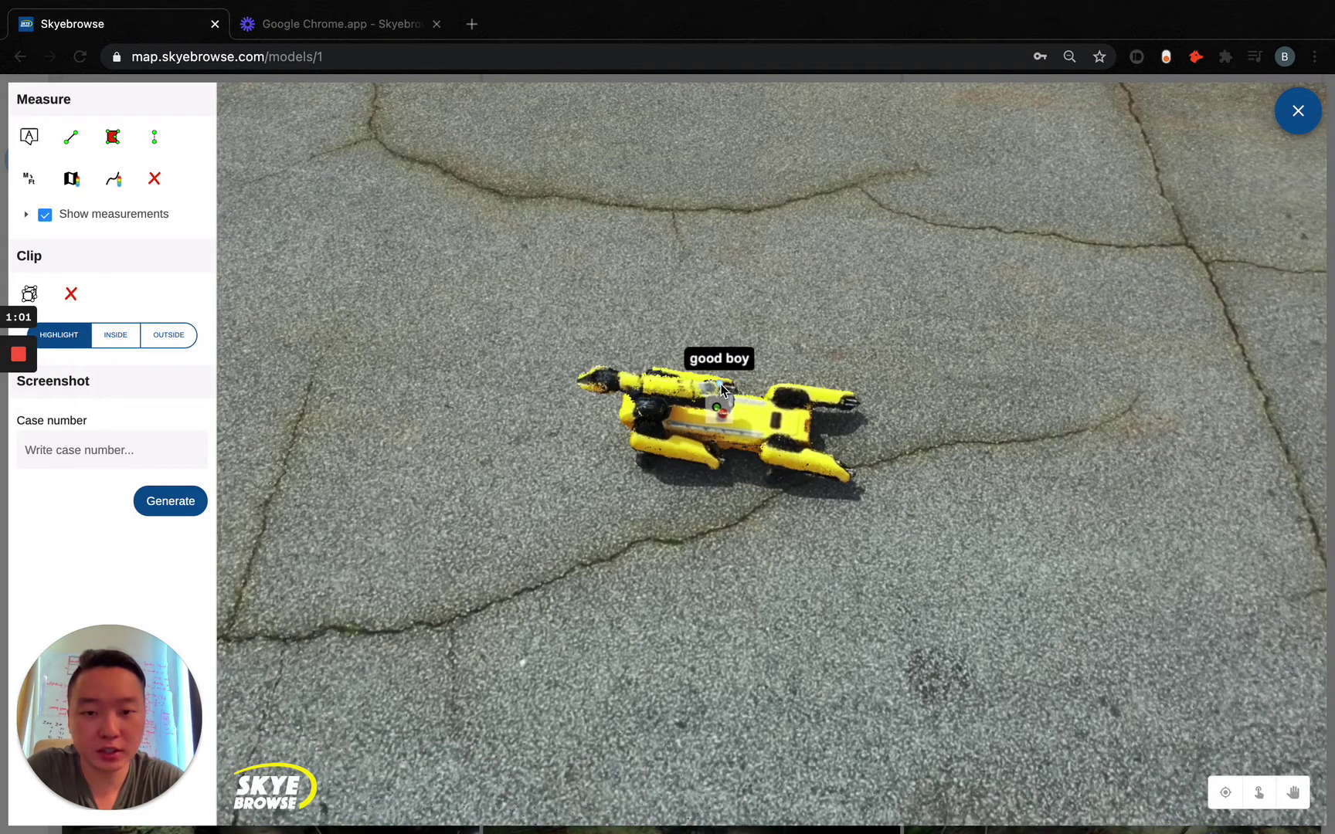
Measure the distance along the robot dog's side from its front leg to its rear leg, ending after two points.
scroll(630, 545, down, 3)
scroll(629, 544, up, 3)
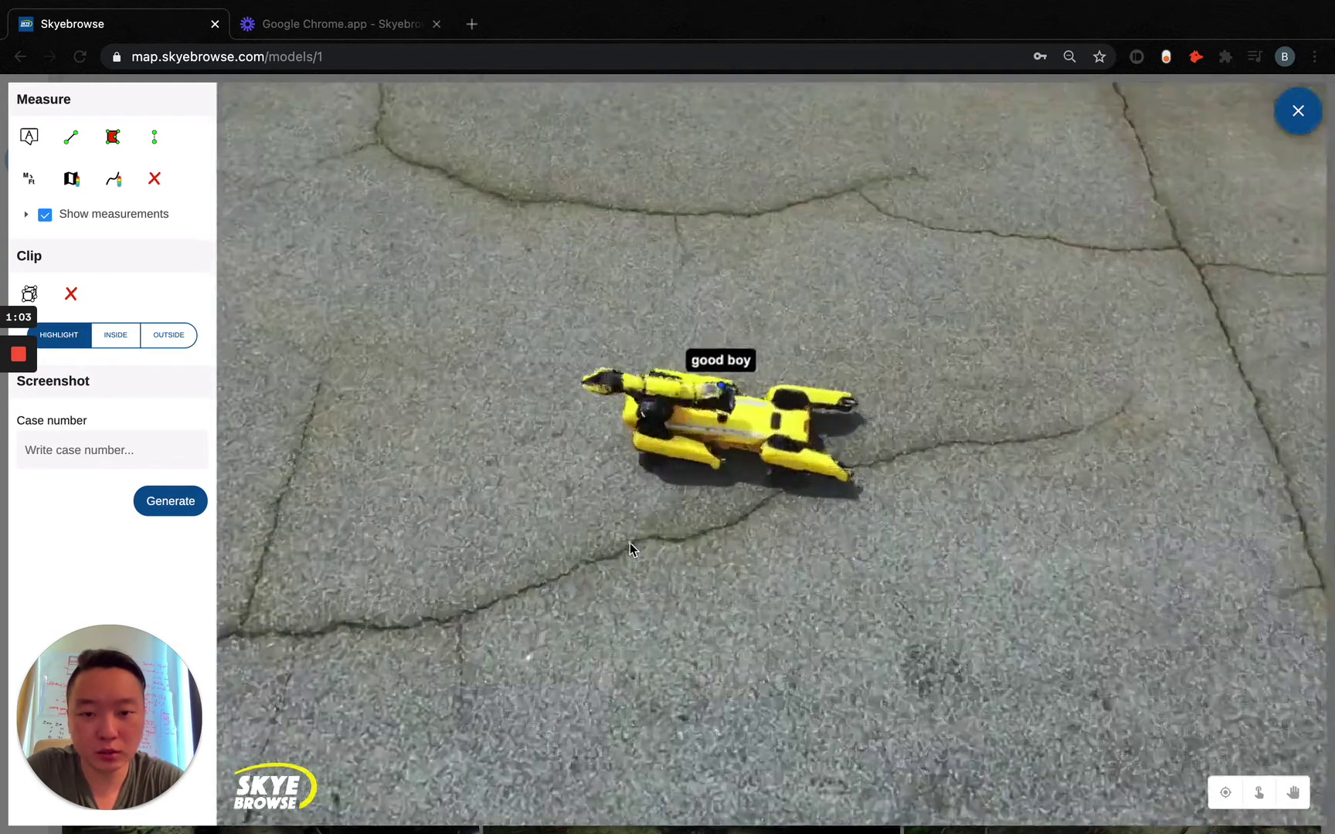
drag(629, 543, 656, 559)
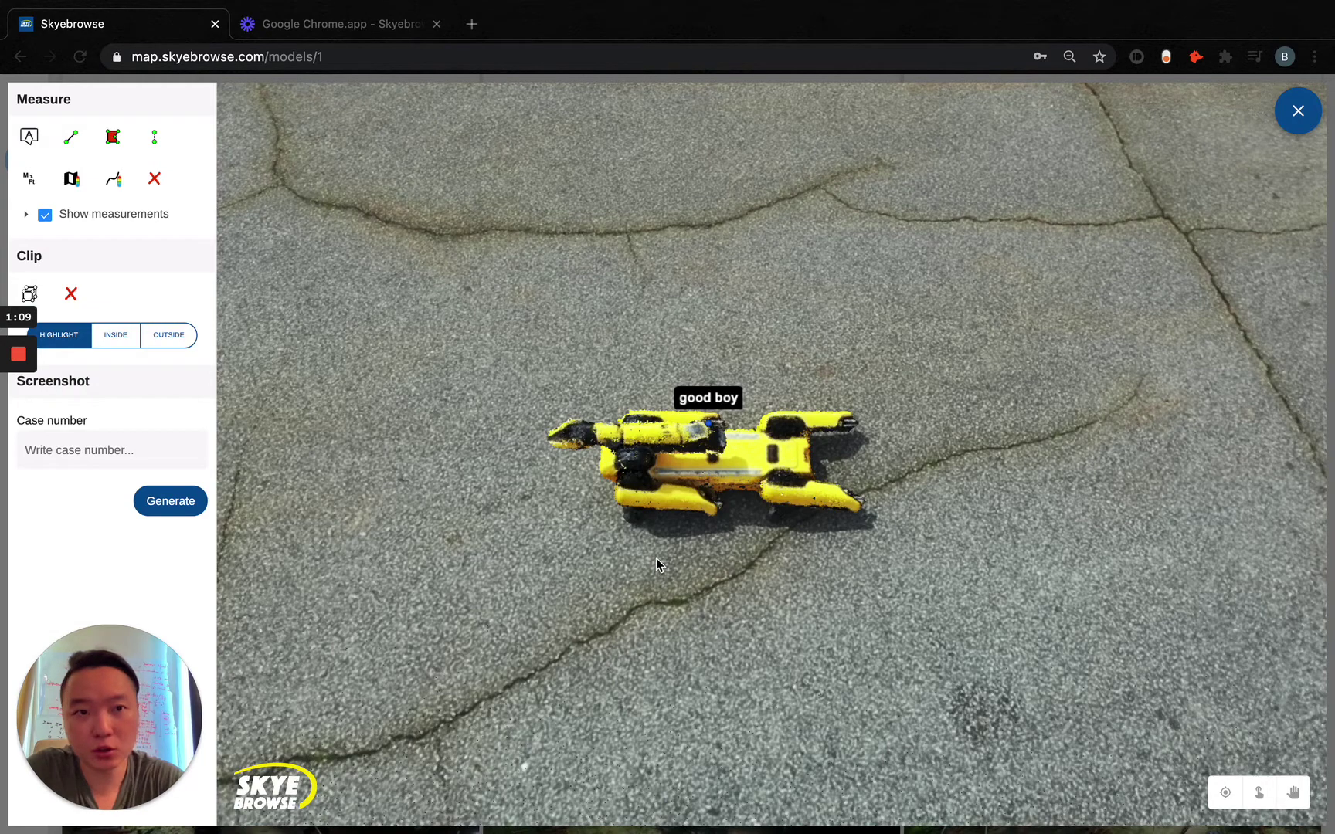
drag(835, 519, 727, 521)
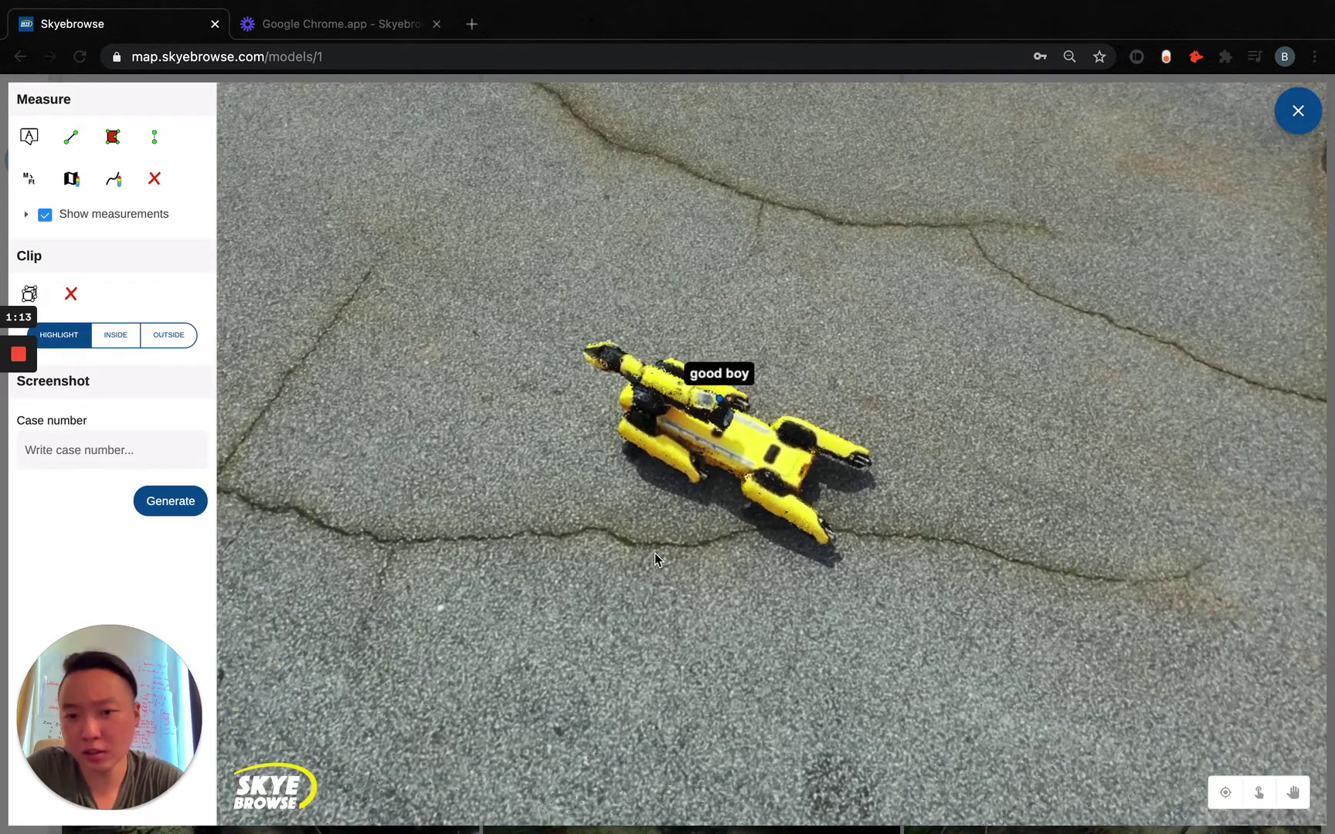
scroll(654, 554, down, 2)
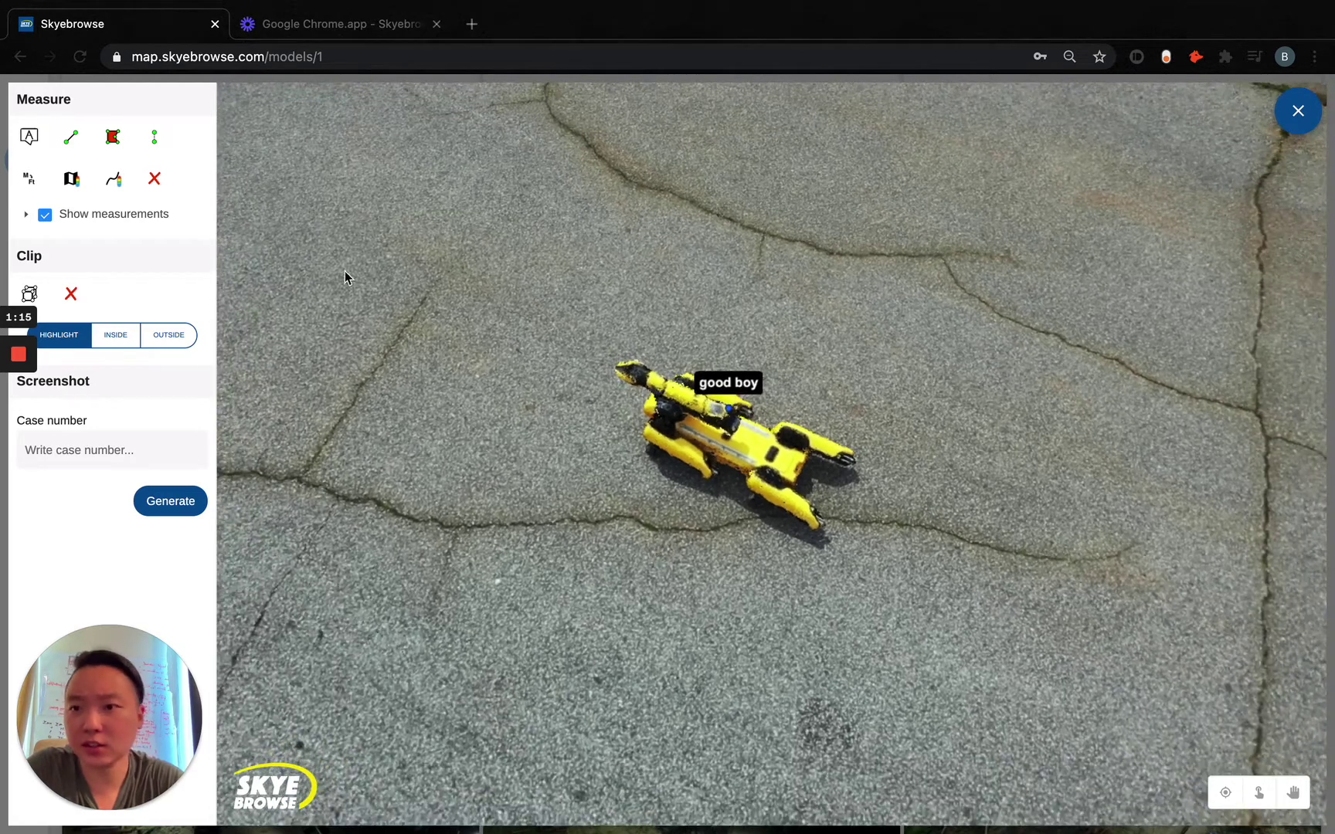
click(69, 140)
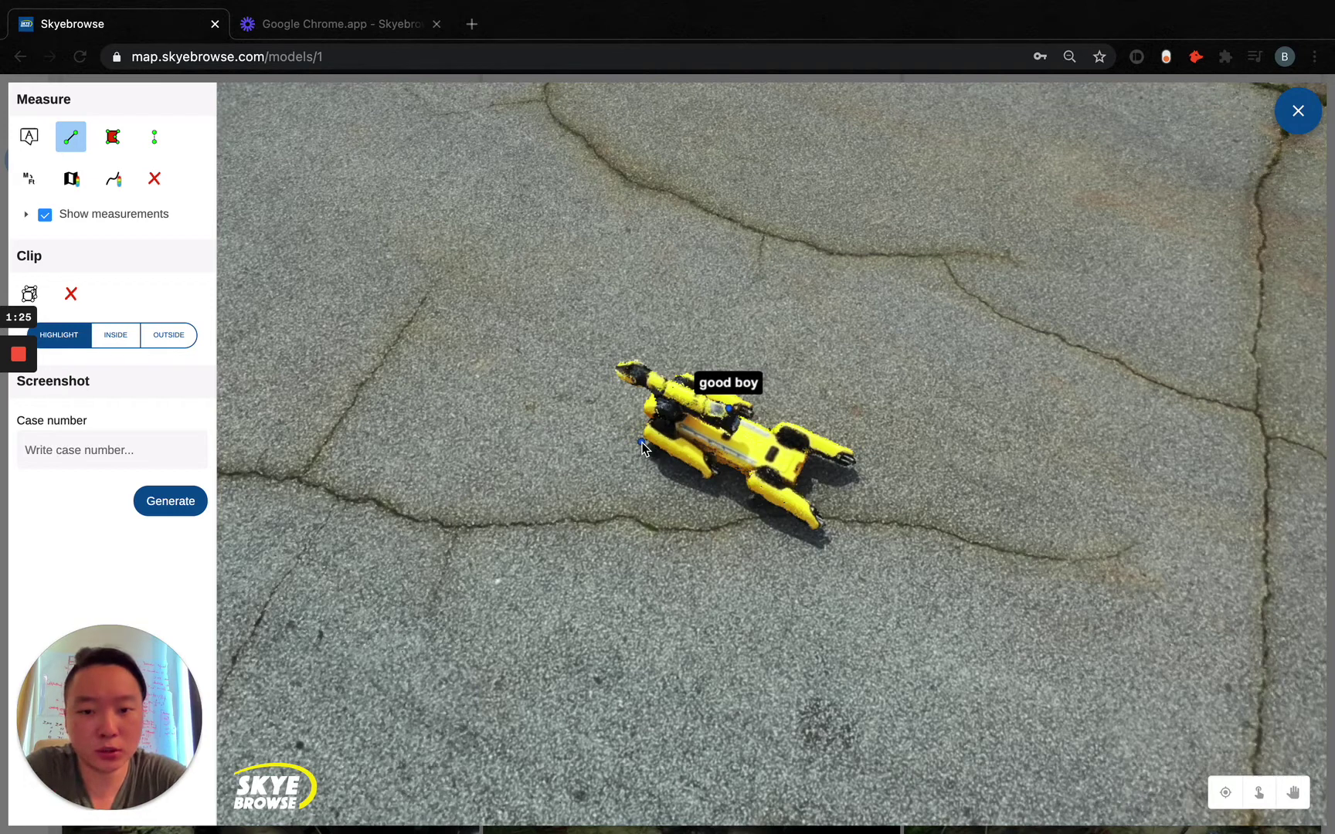
click(817, 531)
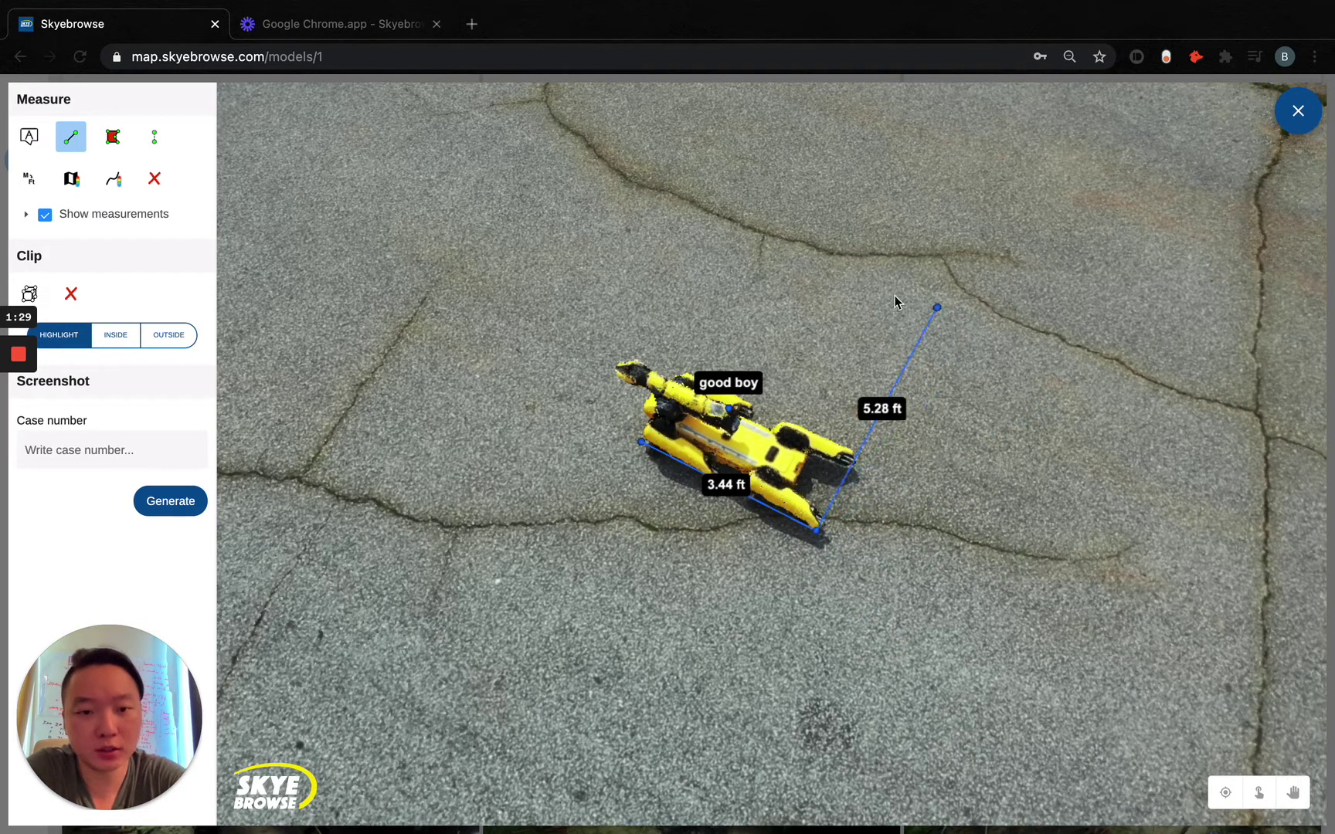
right_click(970, 558)
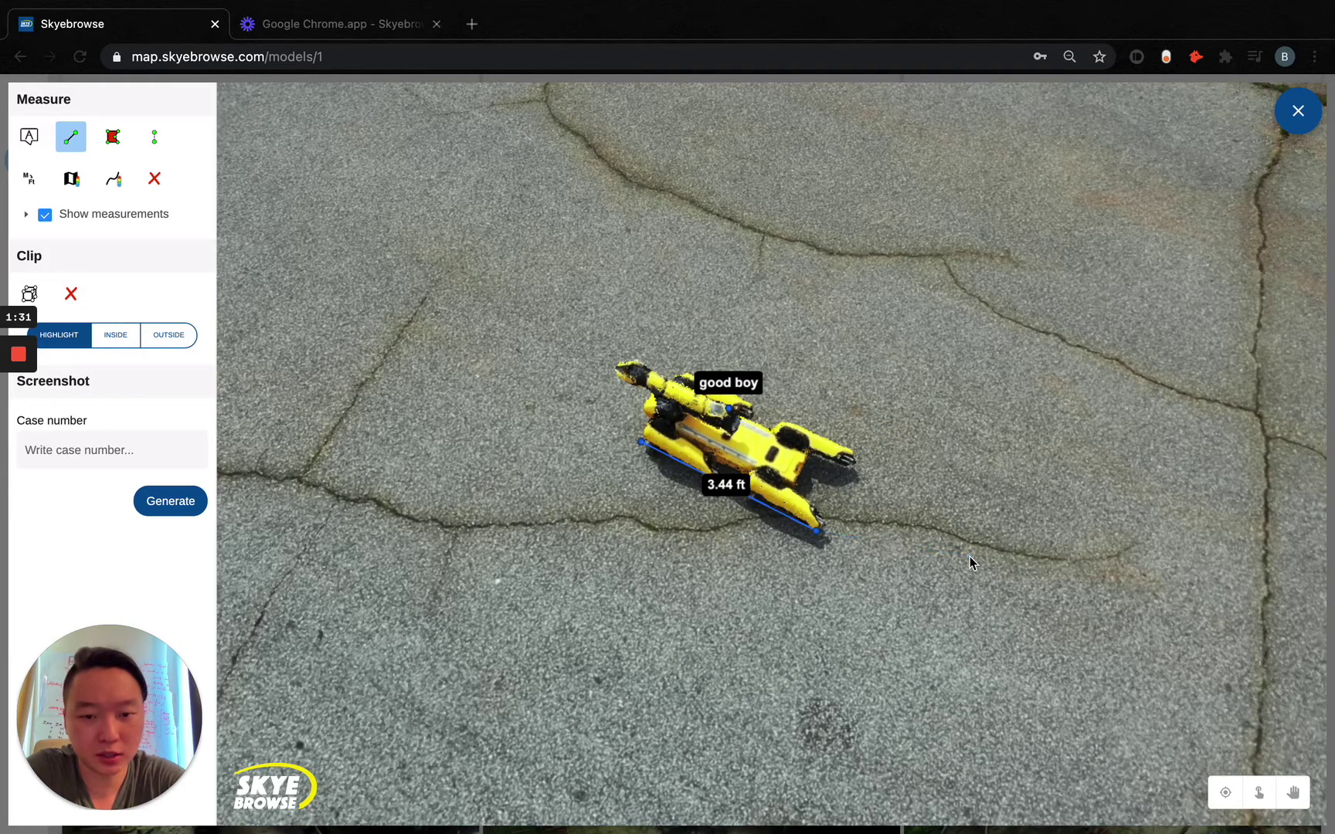
Measure the area of the whole scanned ground by outlining its outer edges with a five-corner polygon.
drag(606, 575, 726, 566)
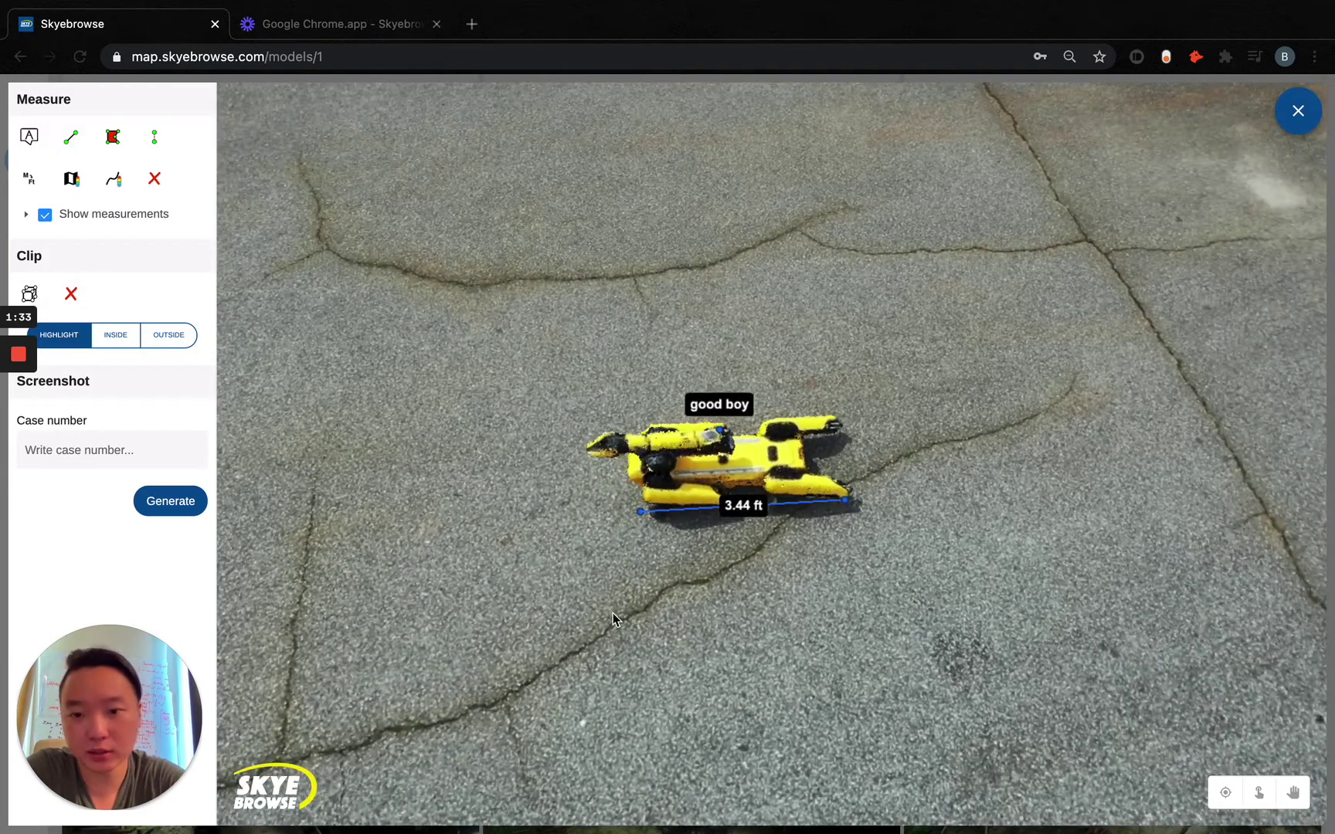
scroll(612, 617, down, 5)
drag(718, 620, 799, 634)
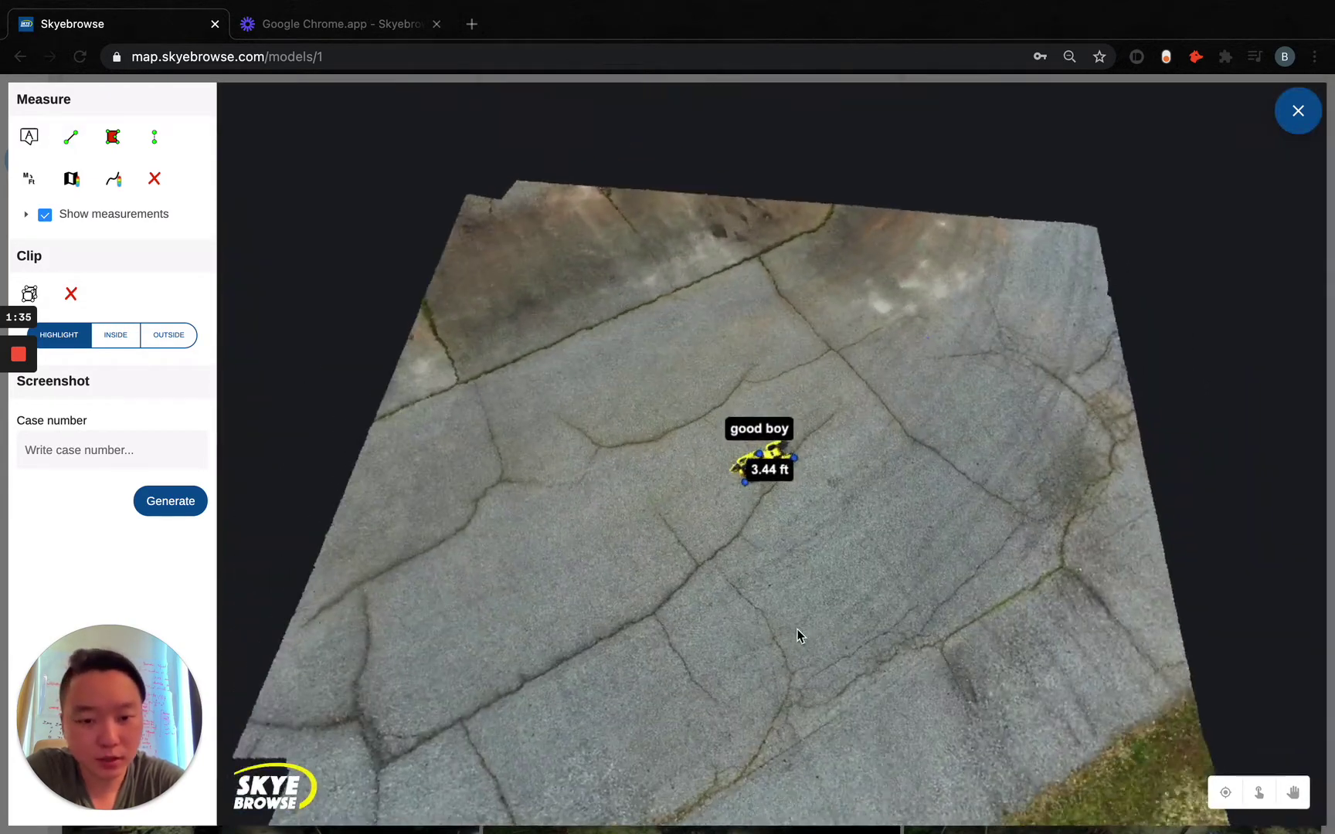
right_drag(799, 634, 793, 537)
scroll(793, 537, down, 4)
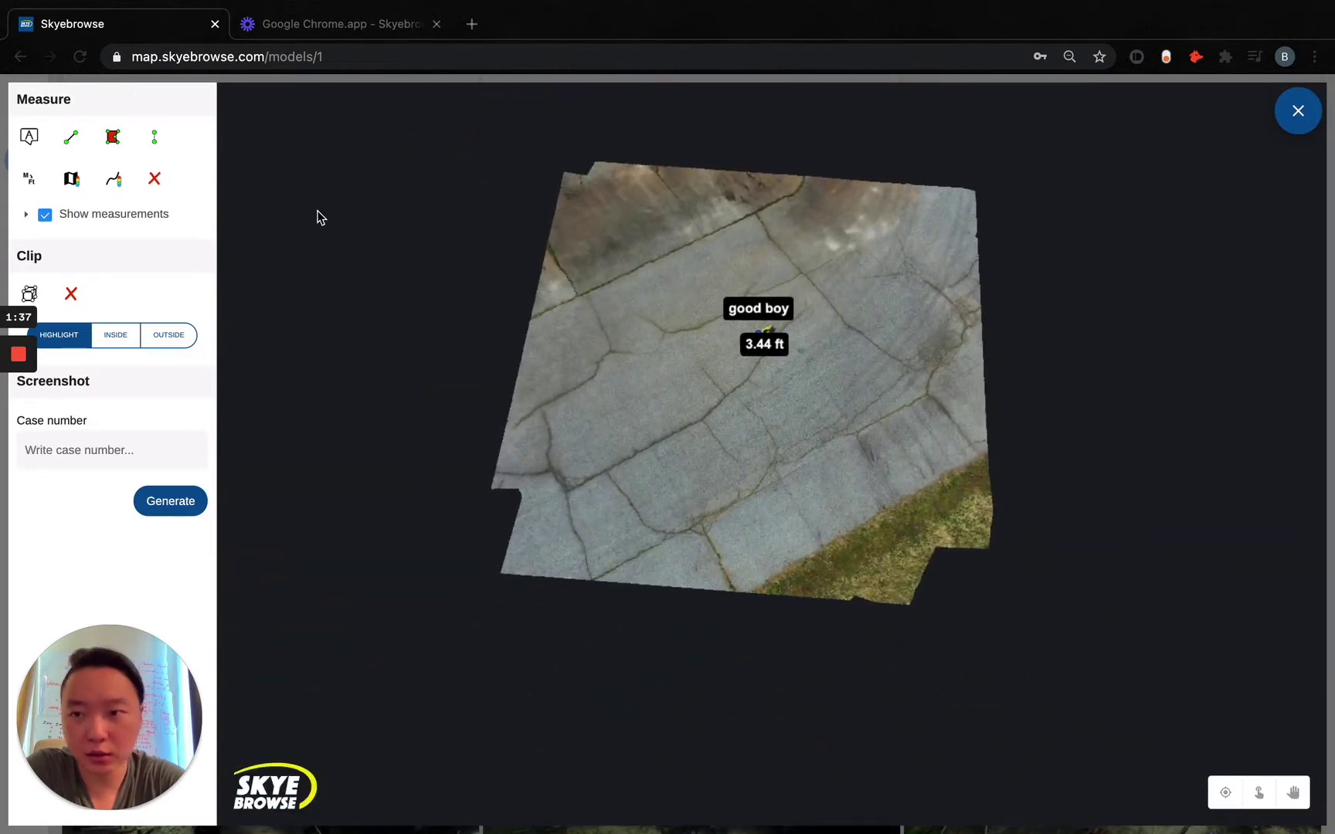
click(112, 138)
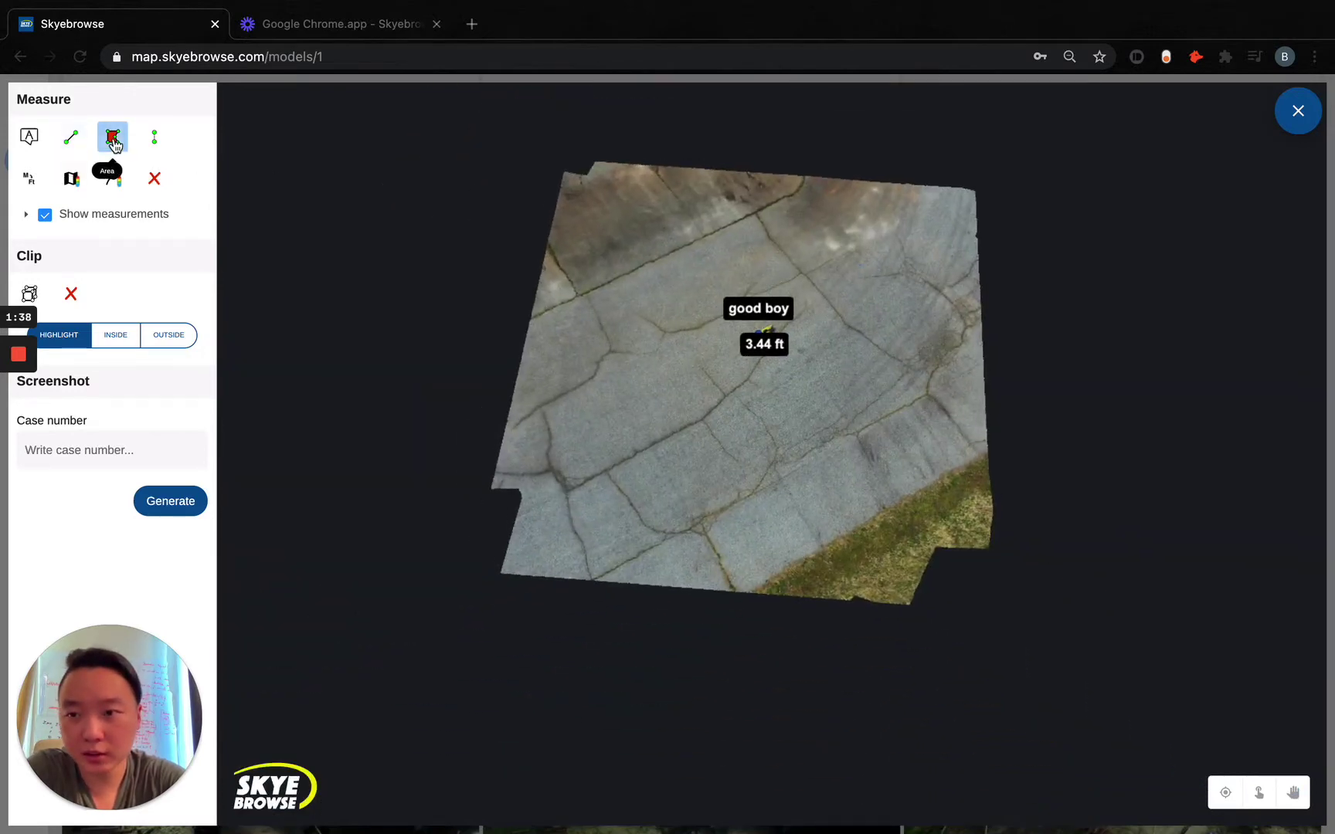
click(564, 173)
click(494, 485)
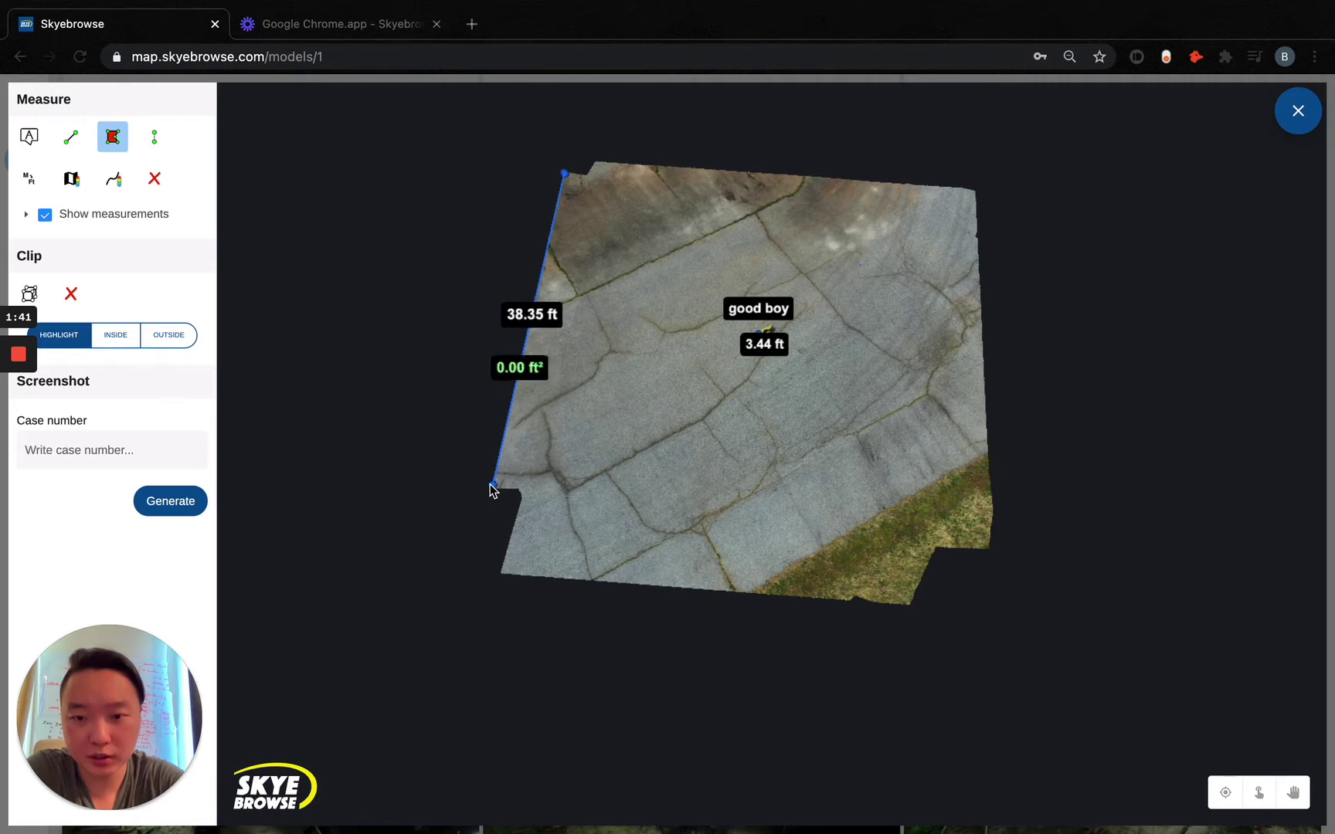
click(905, 603)
click(987, 544)
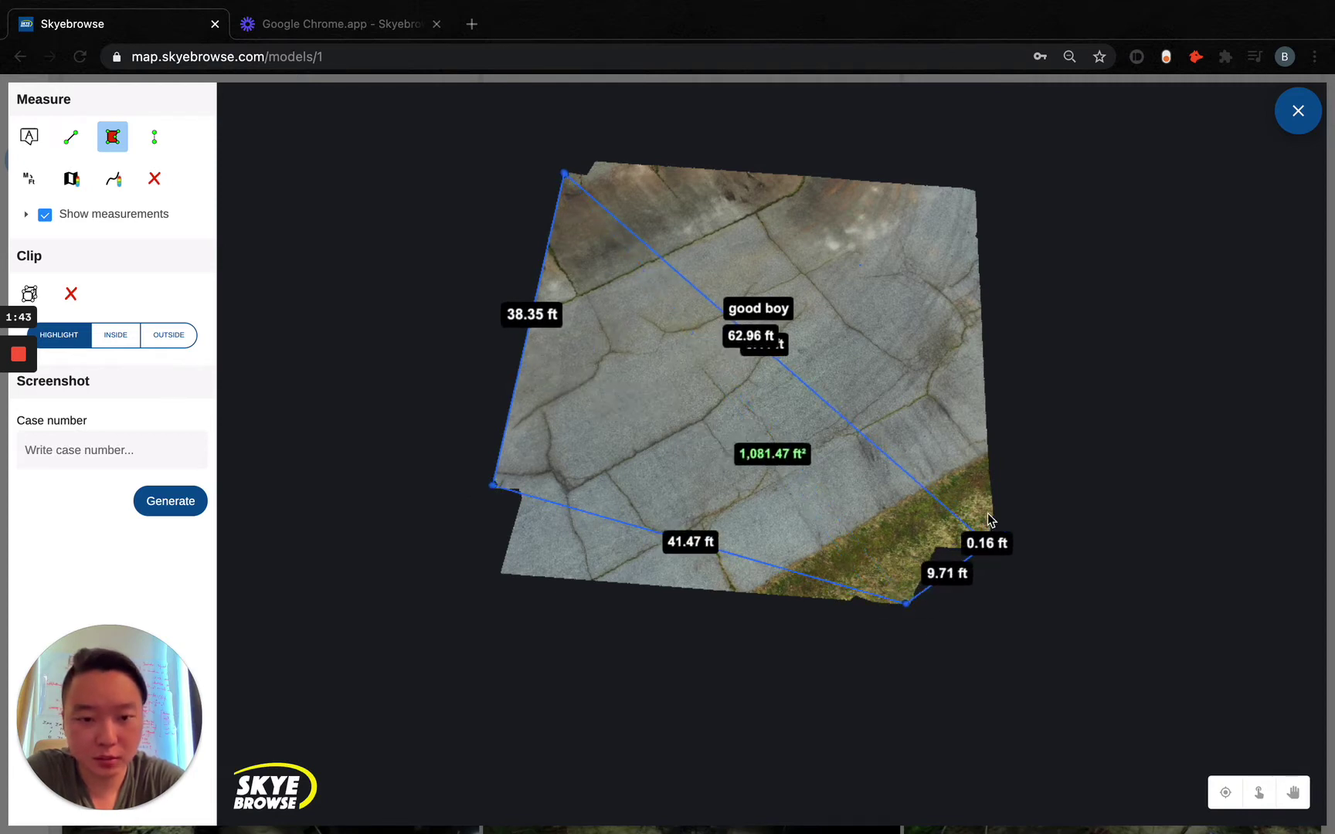
click(974, 192)
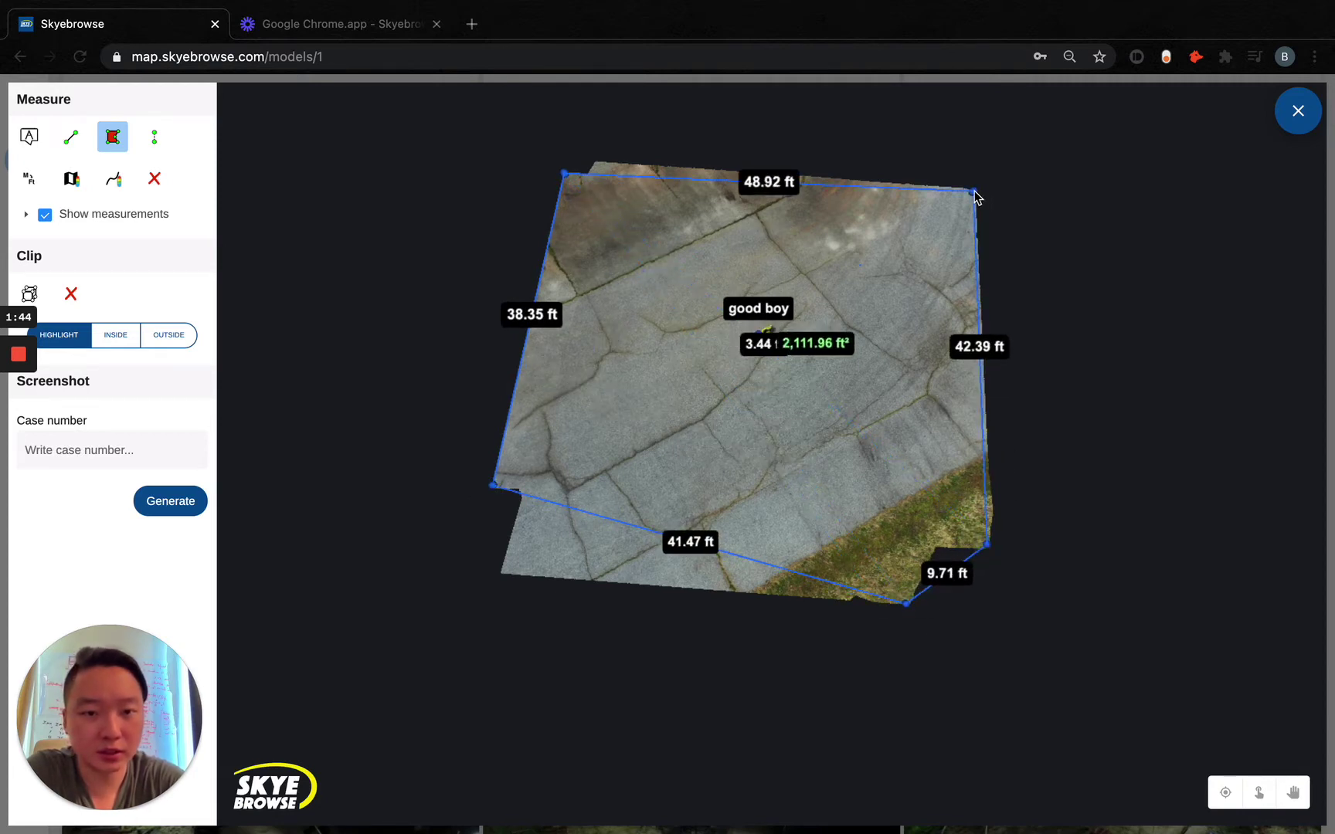
right_click(843, 272)
Switch the measurement units from imperial to metric and back to imperial.
drag(626, 377, 829, 490)
drag(763, 525, 608, 530)
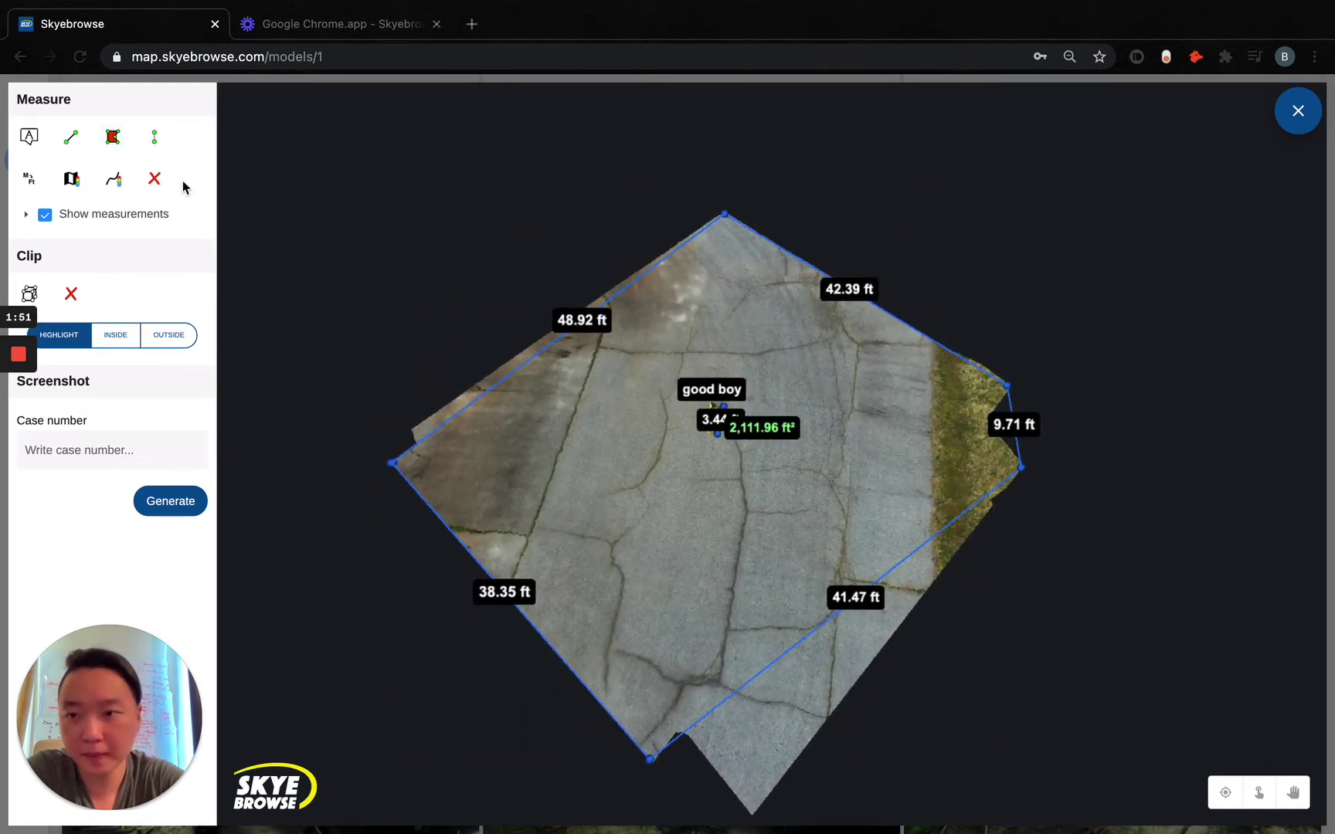
click(157, 138)
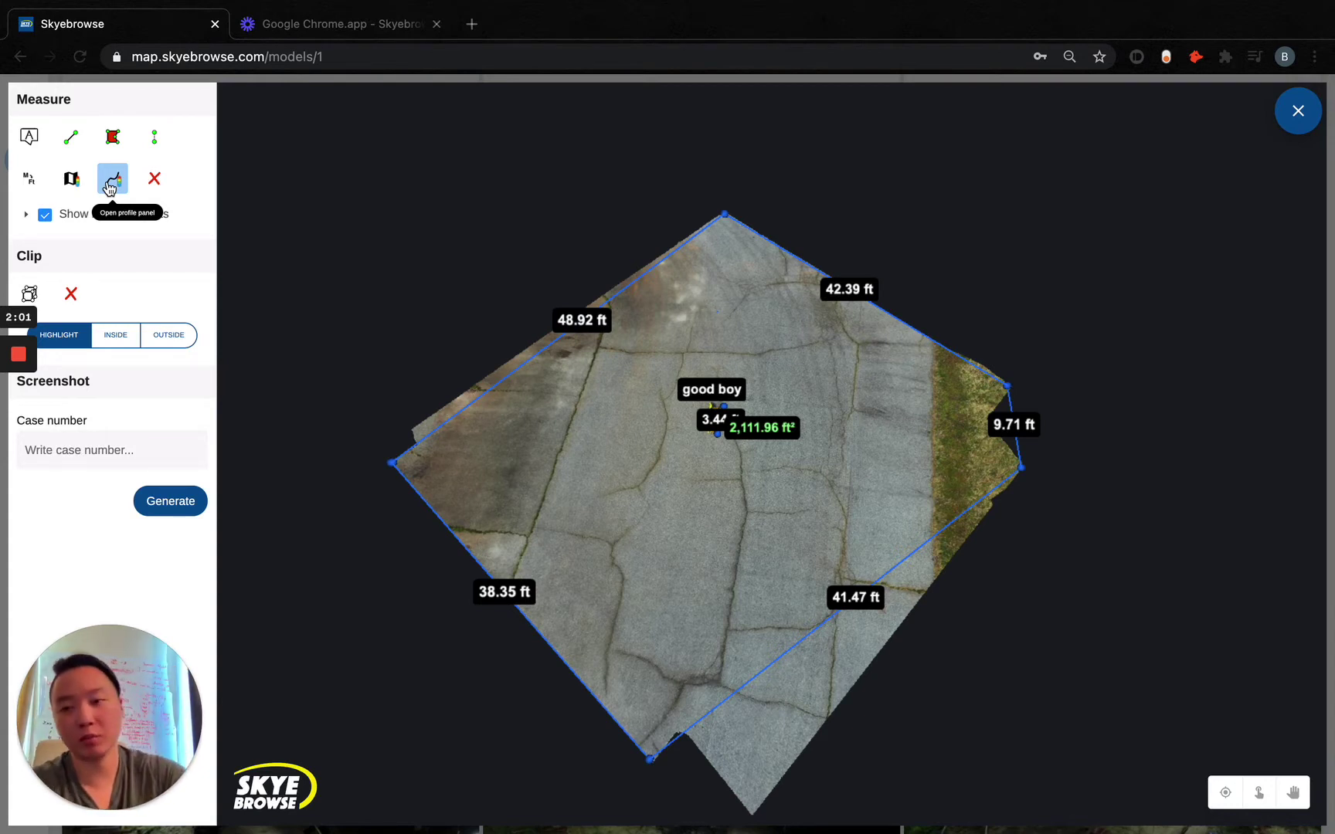
click(29, 184)
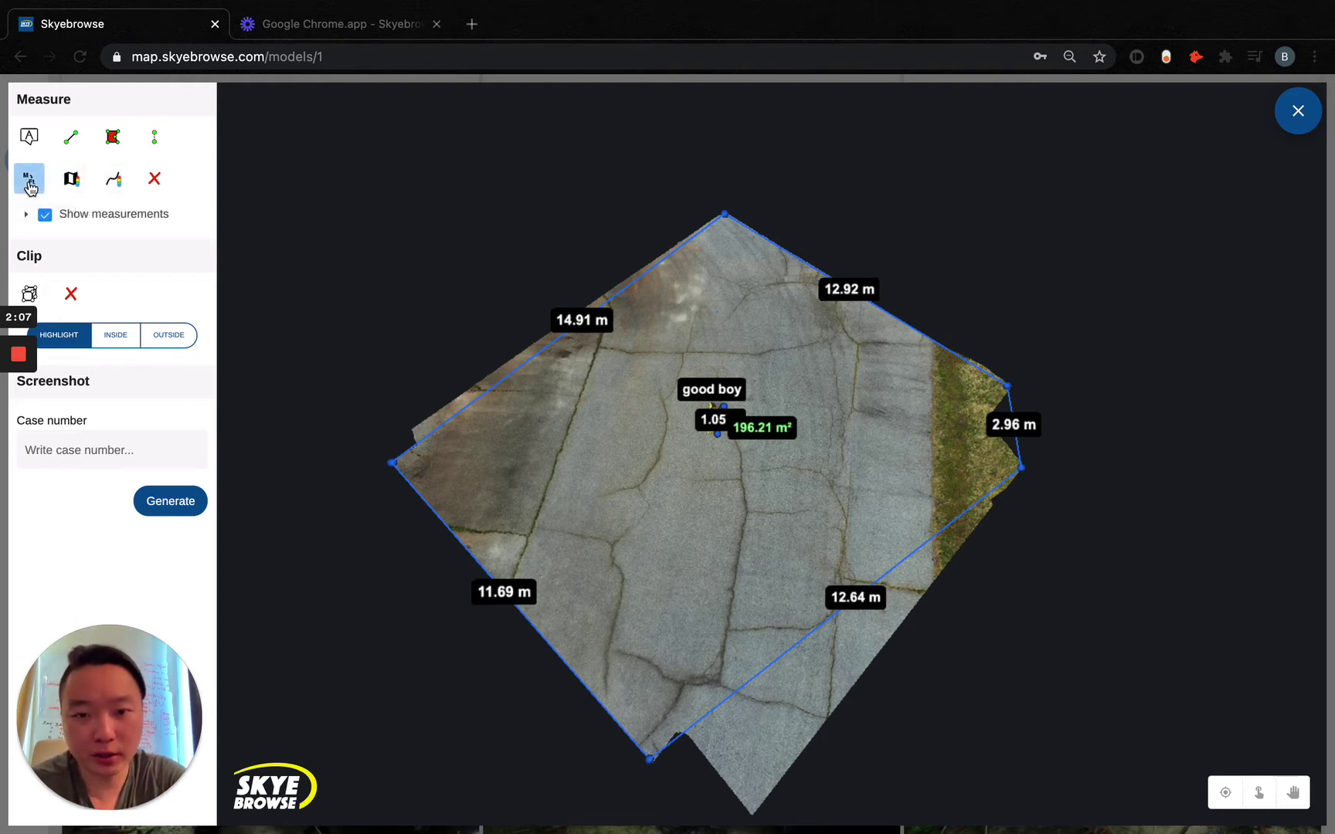
click(31, 186)
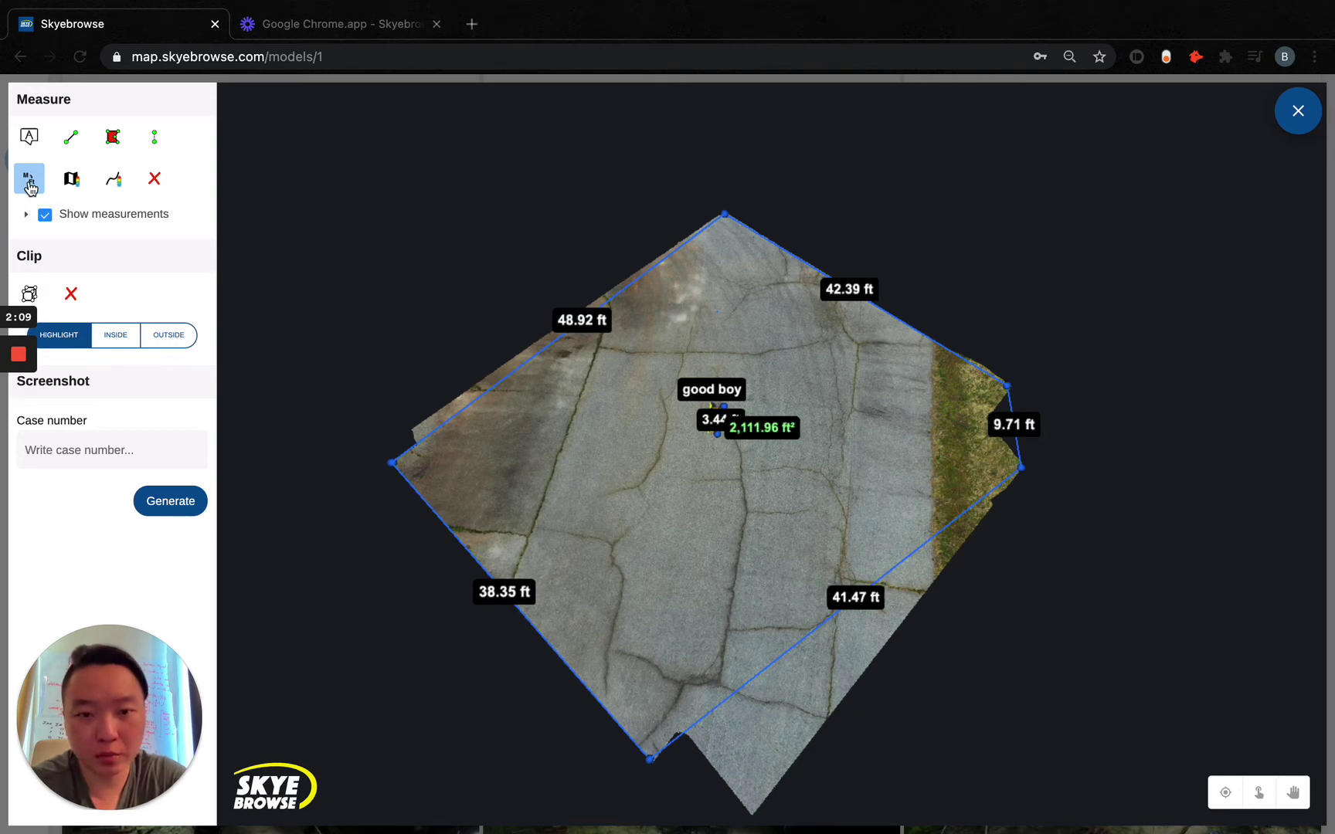
Turn on the topography map colouring for the model, with the robot dog and grassy corner in view.
drag(454, 485, 893, 437)
scroll(893, 437, up, 6)
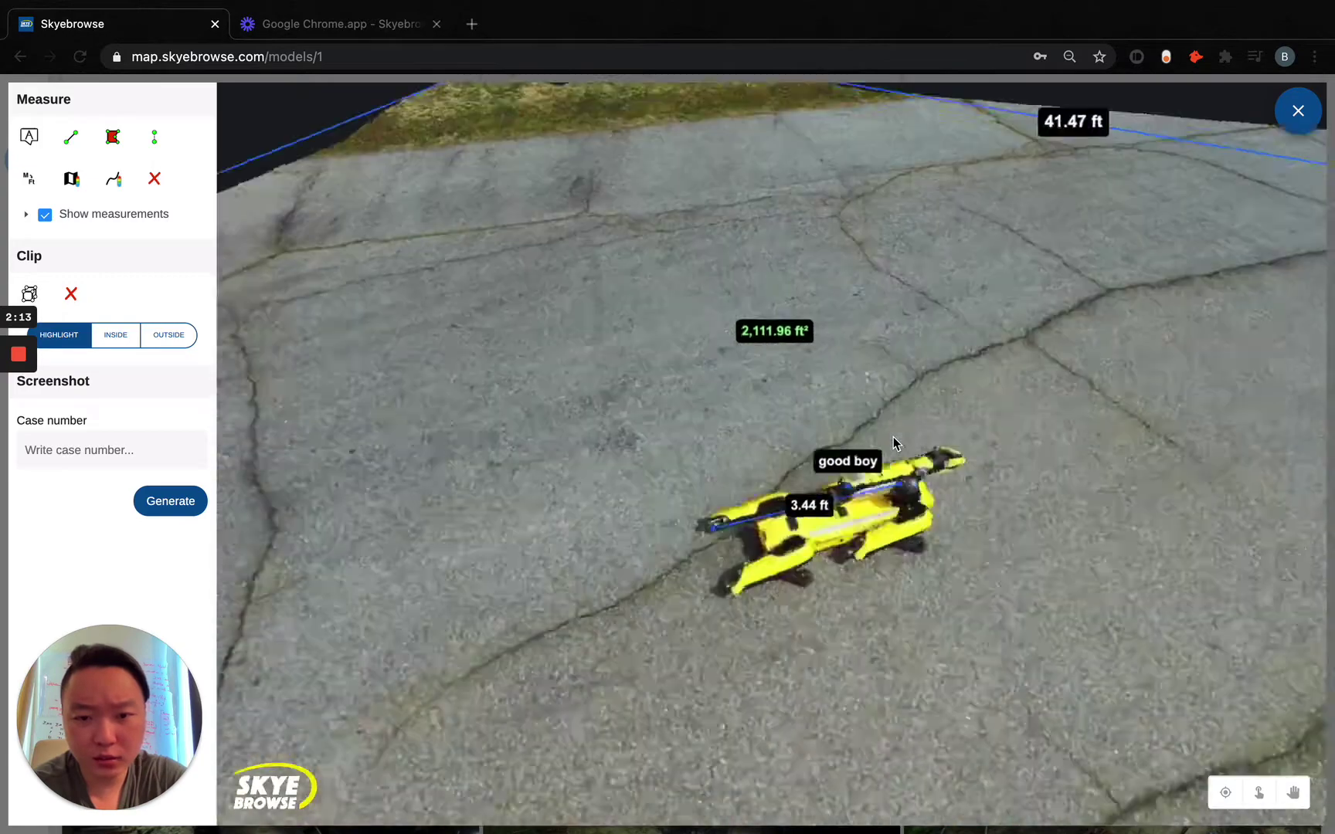
scroll(893, 437, up, 2)
scroll(893, 437, down, 5)
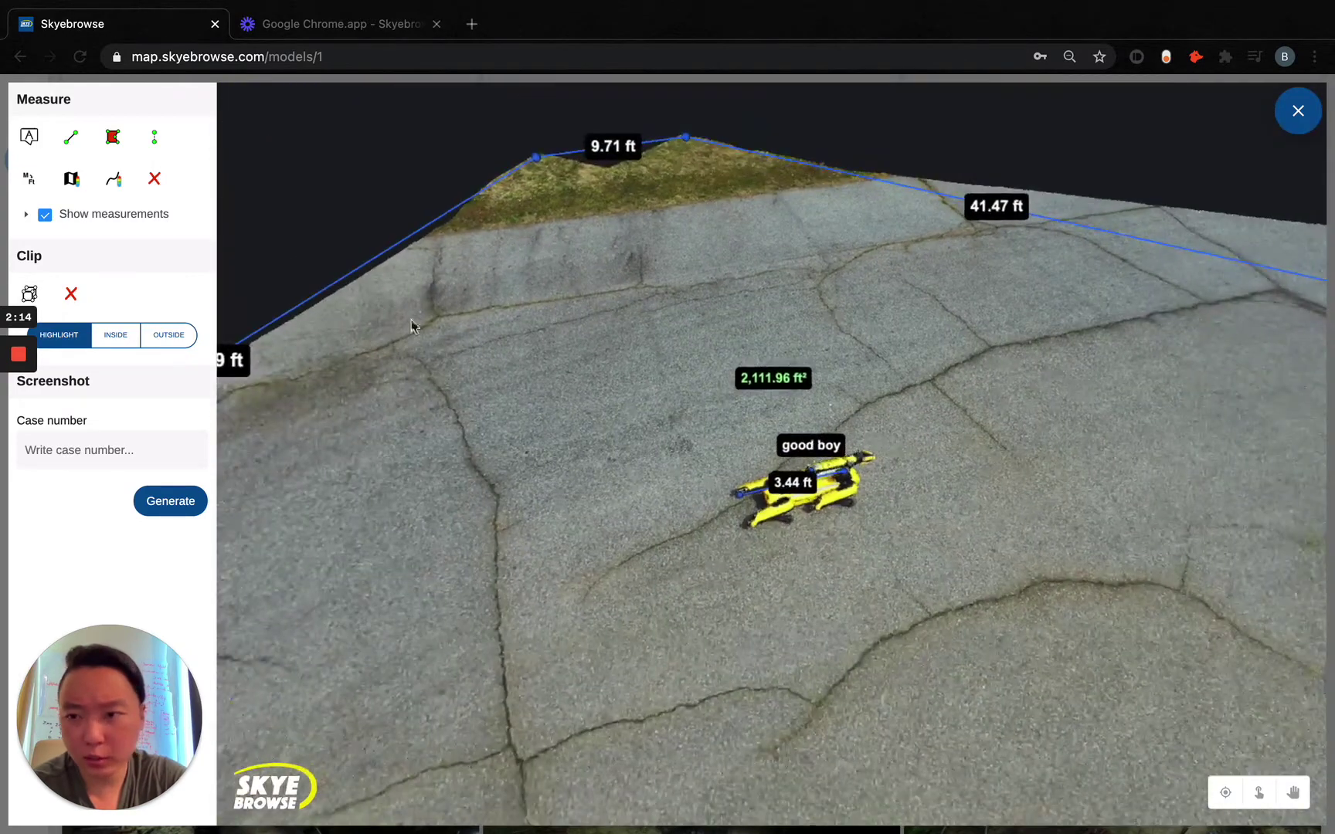
click(72, 179)
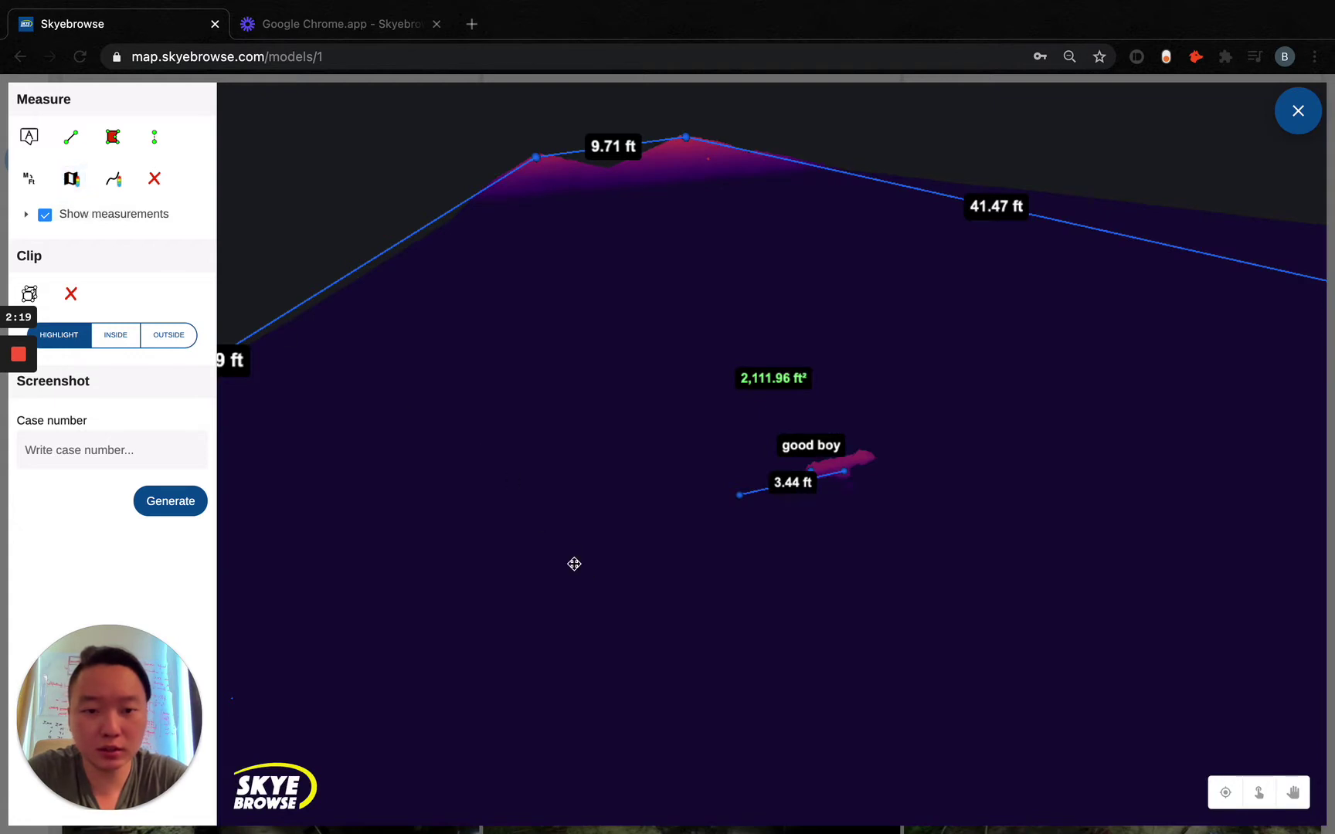
Turn off the topography map colouring on the model.
drag(574, 563, 531, 558)
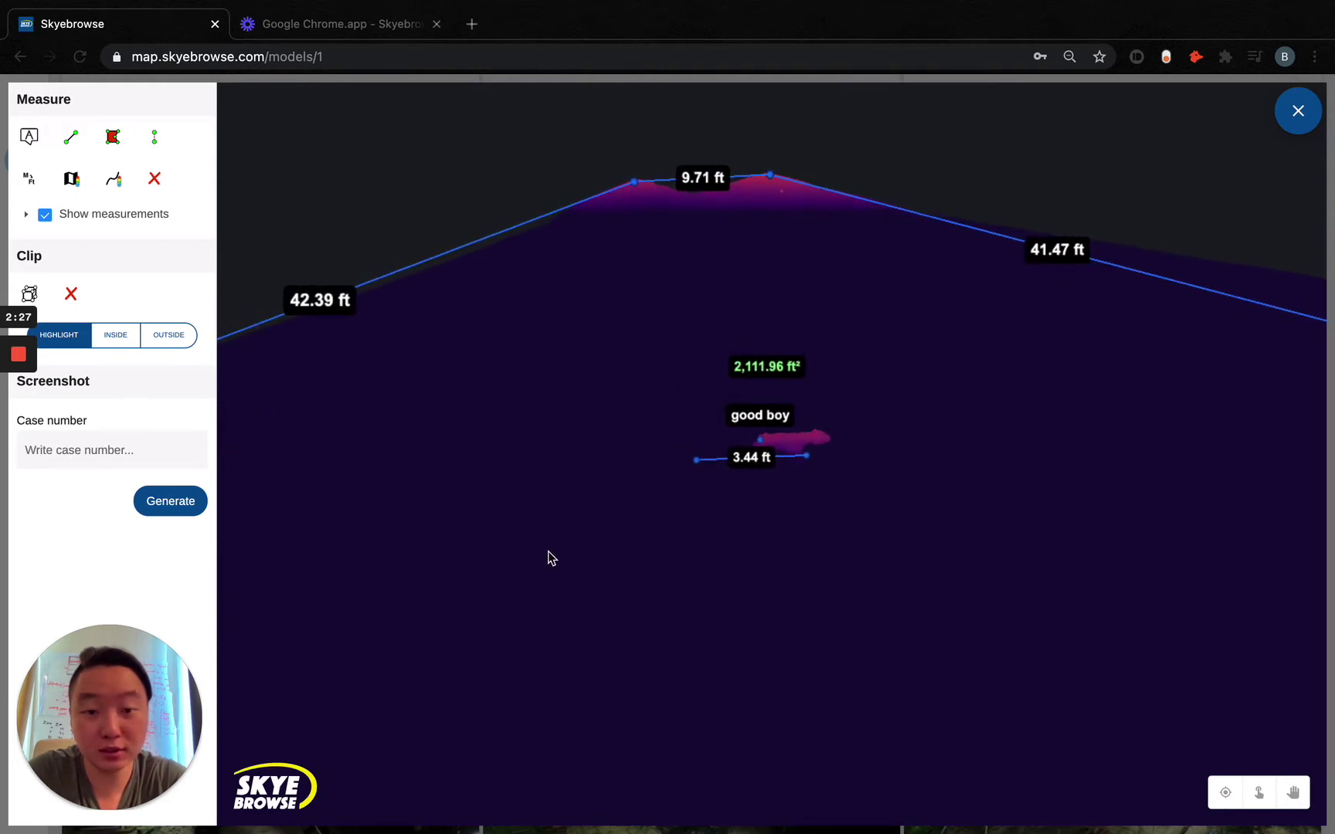
click(72, 180)
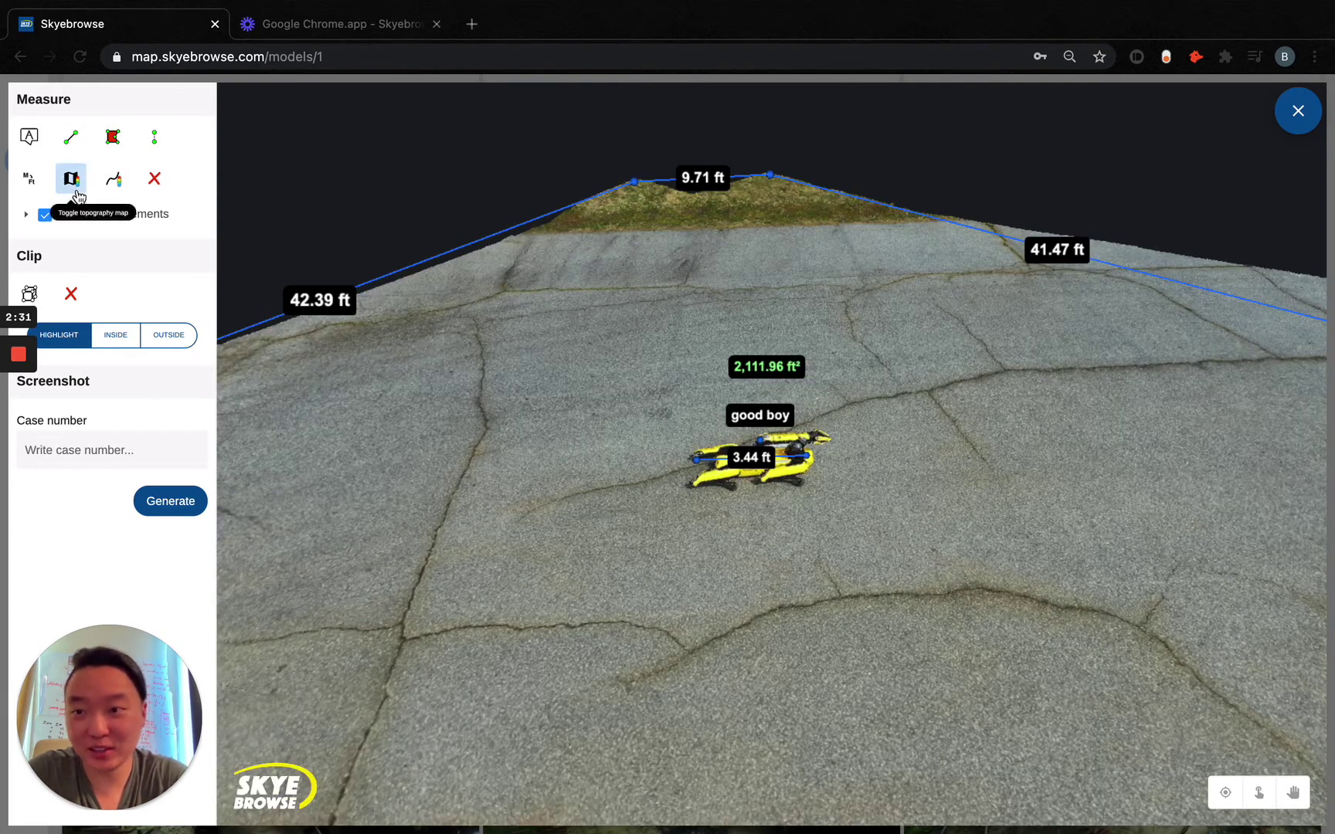
Draw a height profile lengthwise through the robot dog, from the ground behind its rear legs to just past its head.
drag(447, 355, 608, 370)
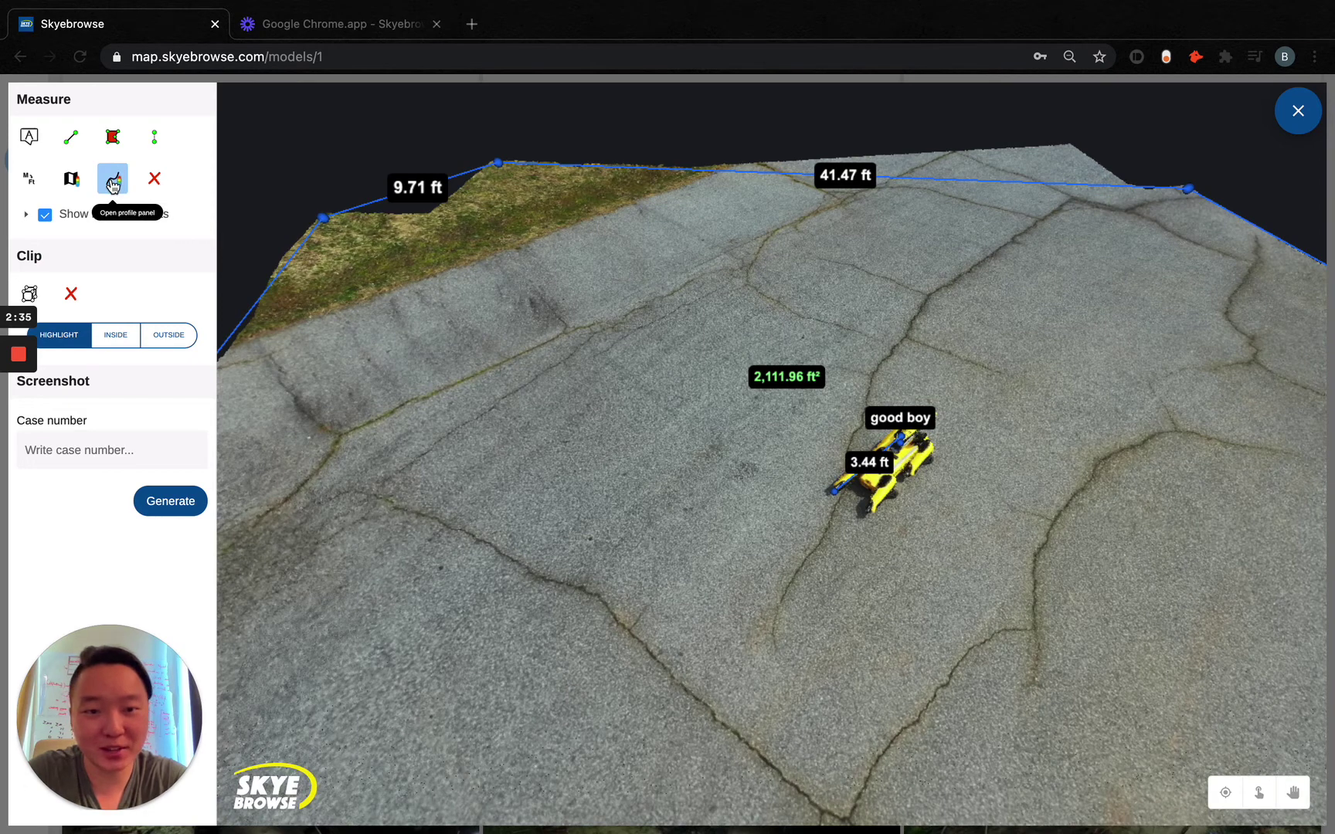
click(113, 183)
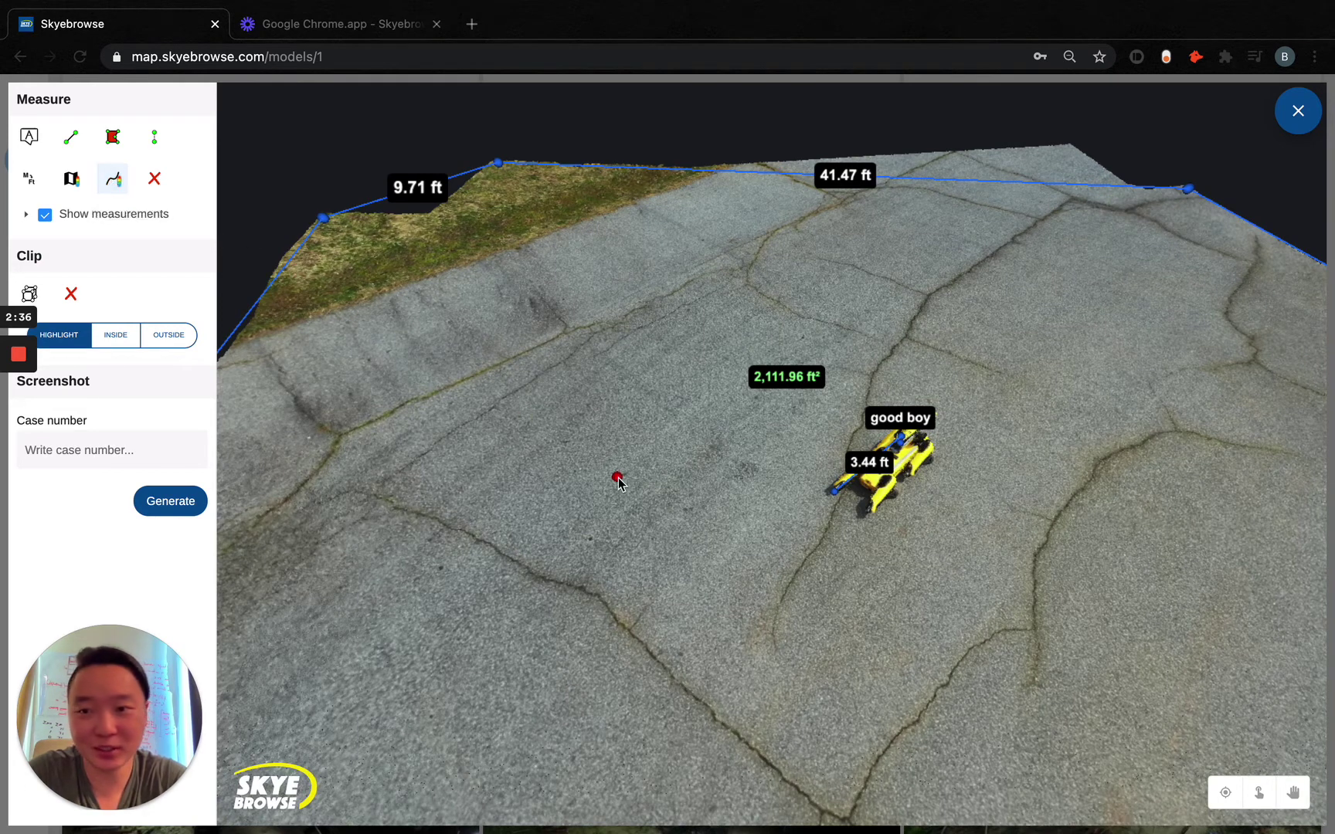
click(832, 525)
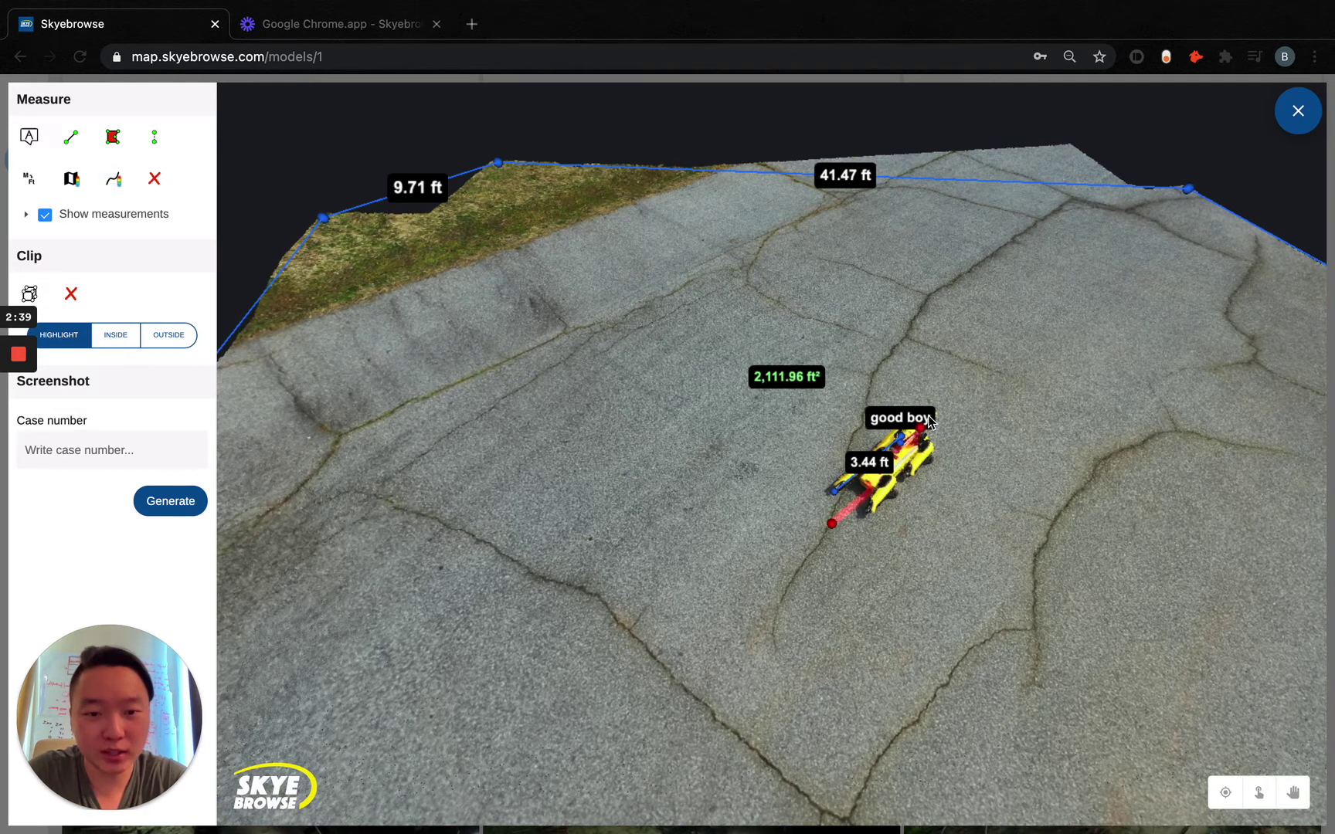
click(966, 391)
right_click(819, 347)
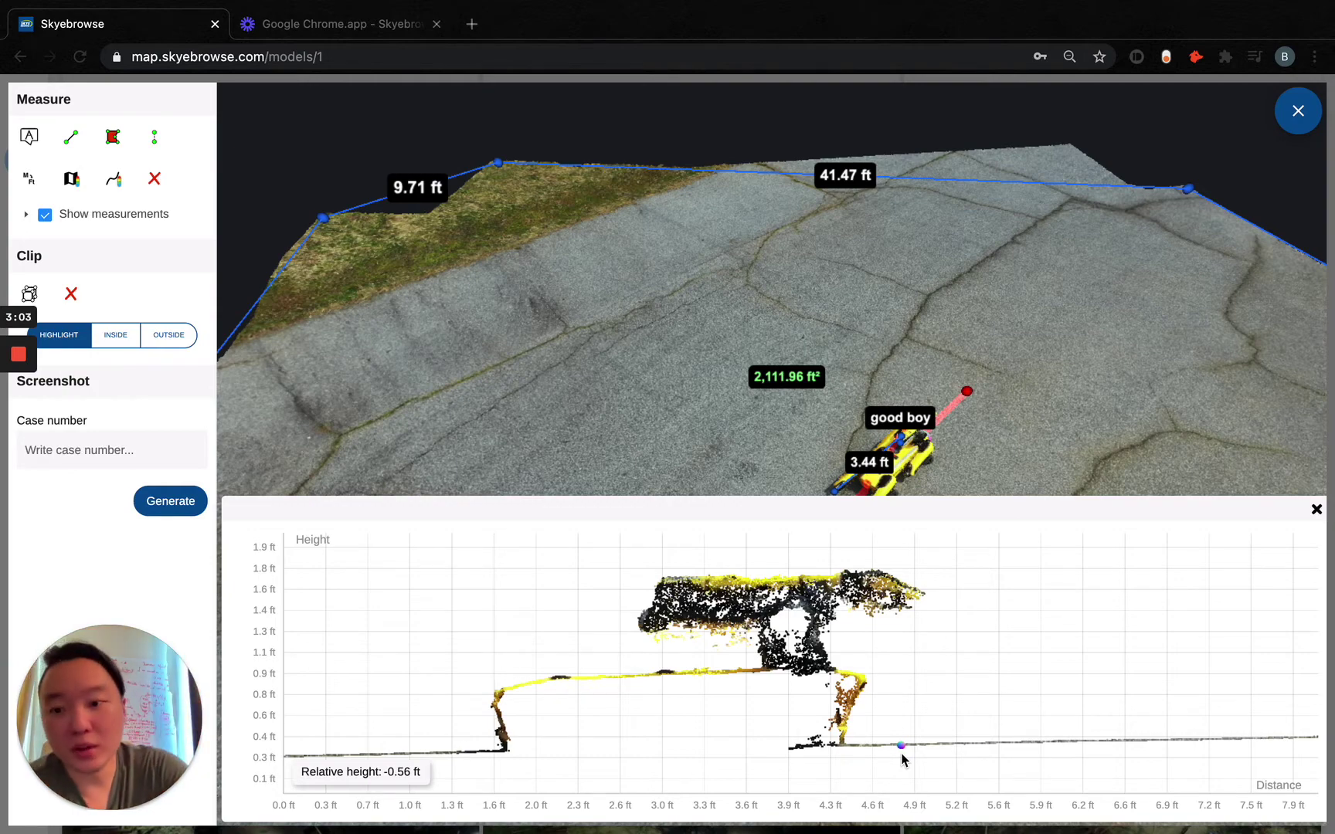
Examine the robot dog and its height profile from several angles, and close the profile chart.
right_drag(1045, 397, 1044, 355)
drag(1044, 355, 984, 369)
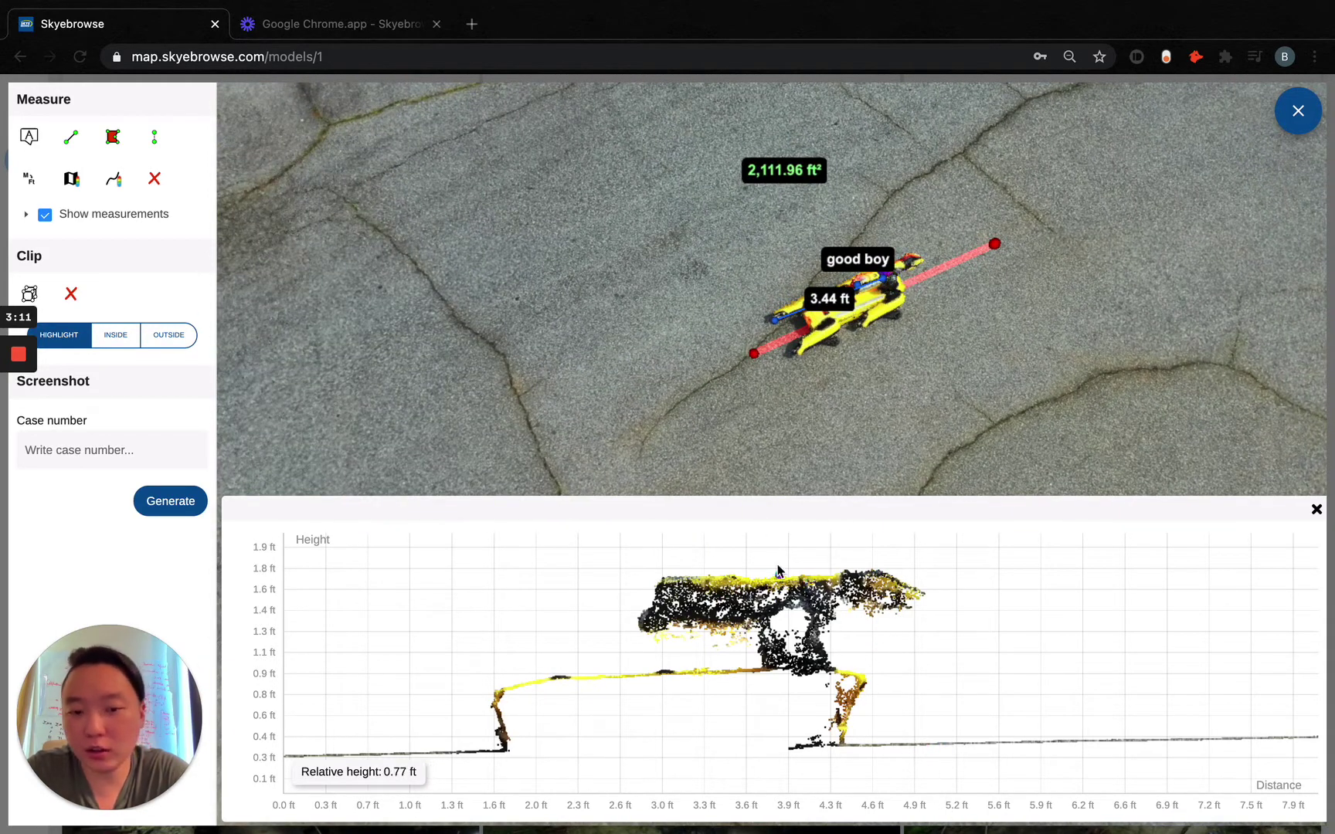
drag(1022, 339, 964, 388)
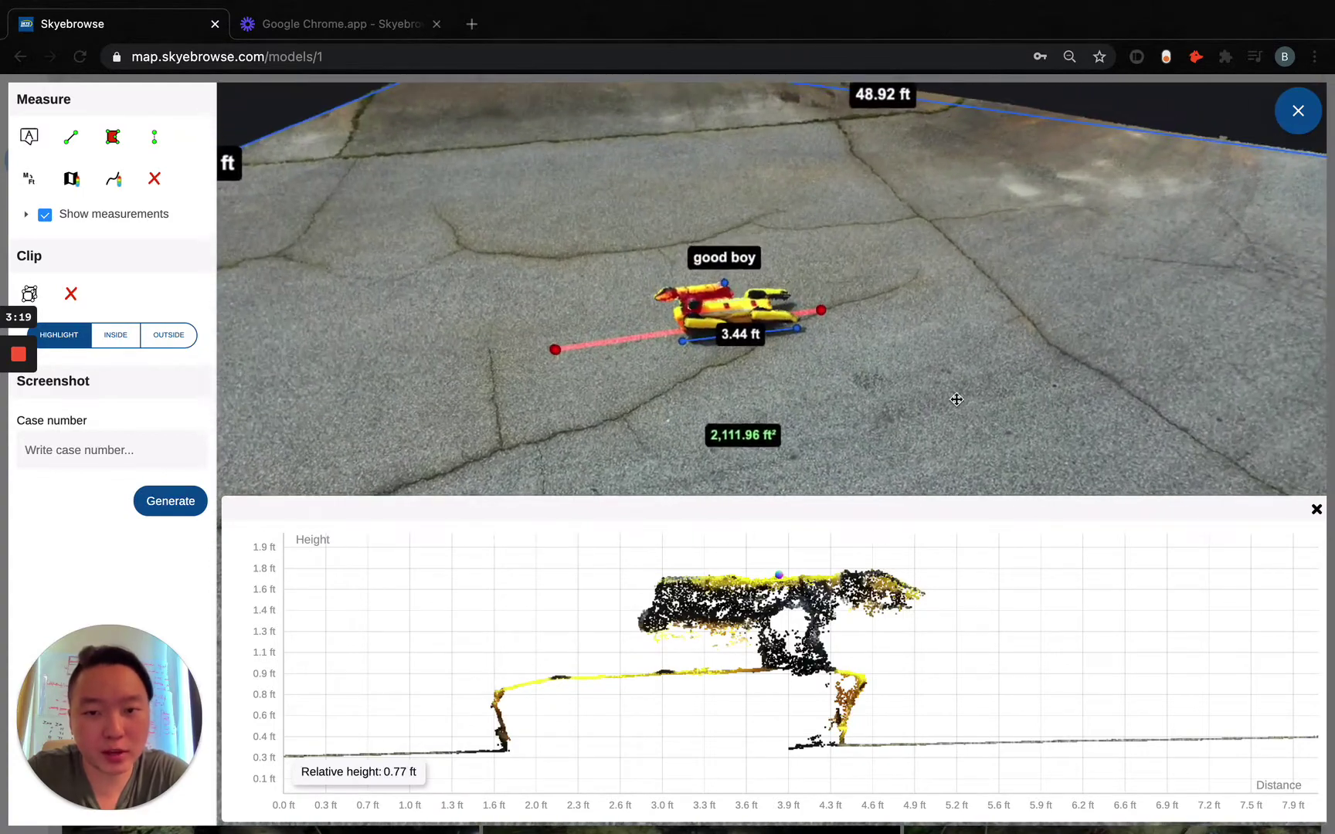
scroll(954, 403, down, 2)
scroll(951, 408, down, 3)
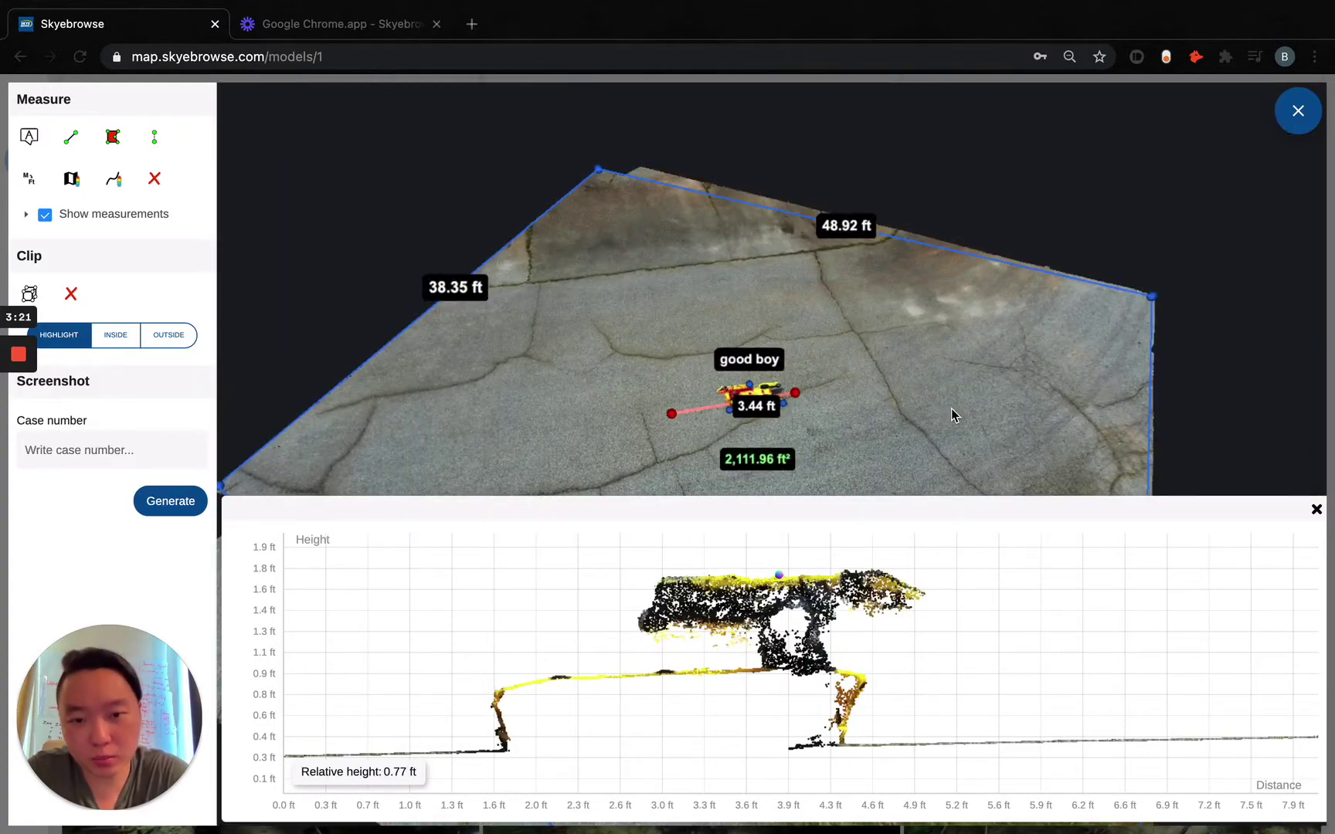
scroll(951, 394, up, 2)
scroll(912, 390, up, 3)
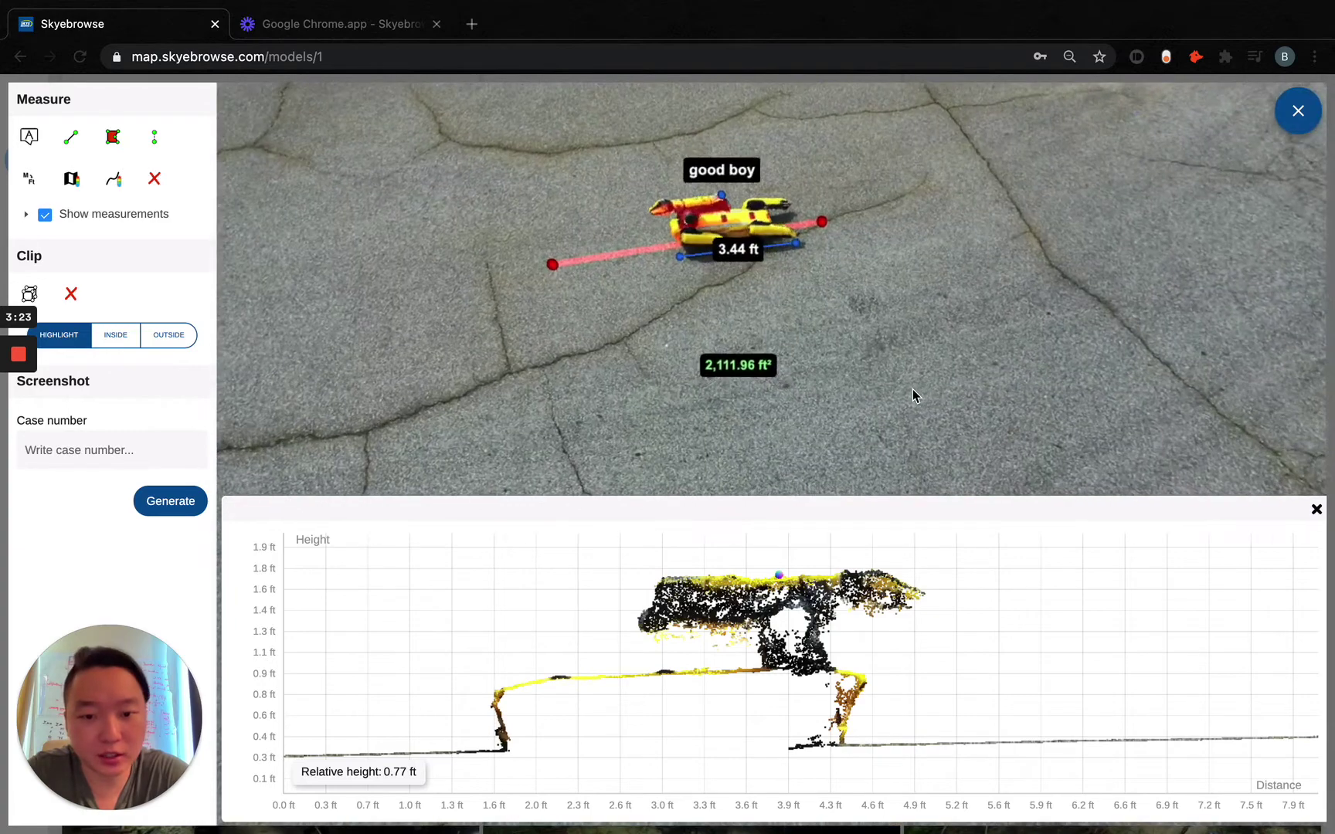
drag(913, 389, 915, 414)
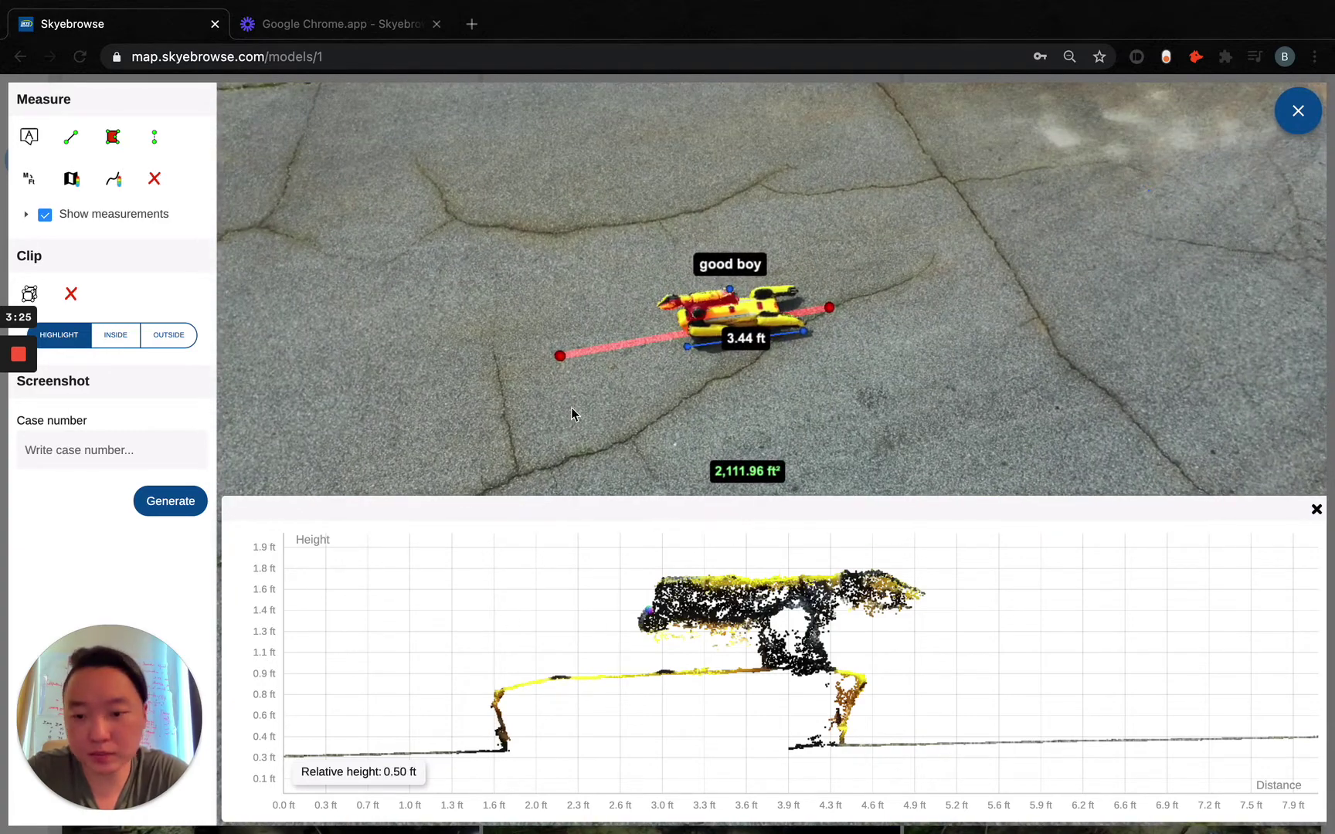
drag(370, 435, 748, 394)
scroll(748, 394, down, 3)
drag(680, 361, 778, 361)
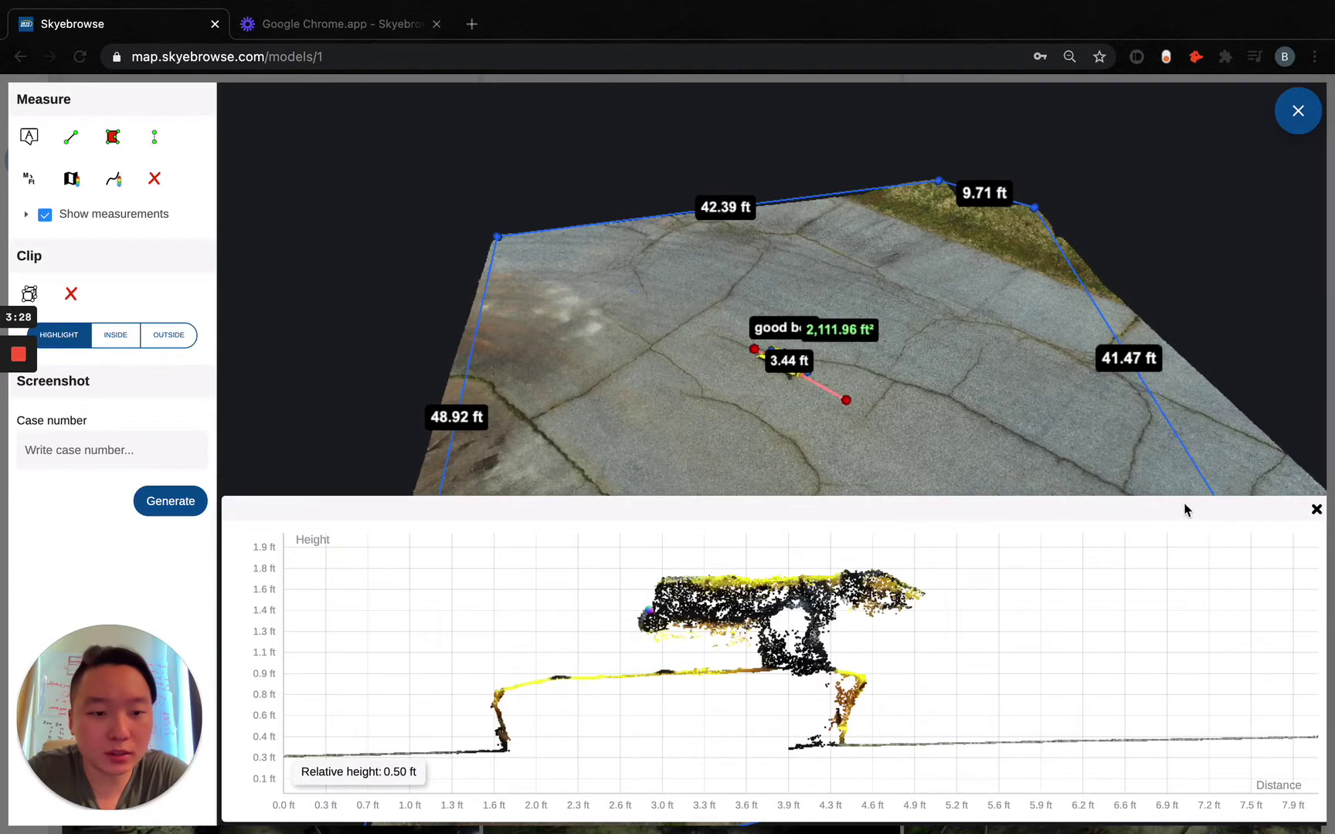
click(1316, 510)
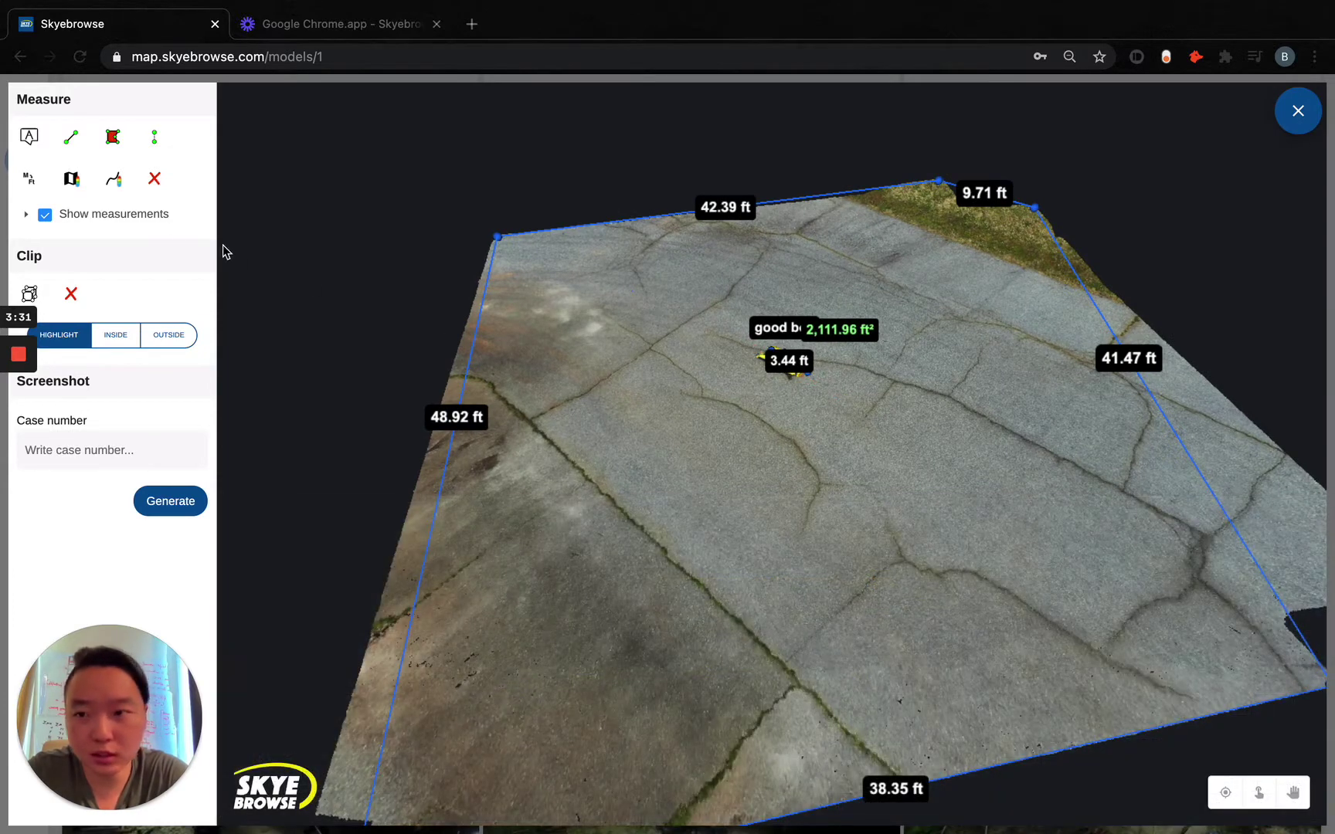
Draw a longer height profile across the pavement through the robot dog, extend its end toward the 41.47 ft edge, and close the chart.
click(114, 178)
click(570, 311)
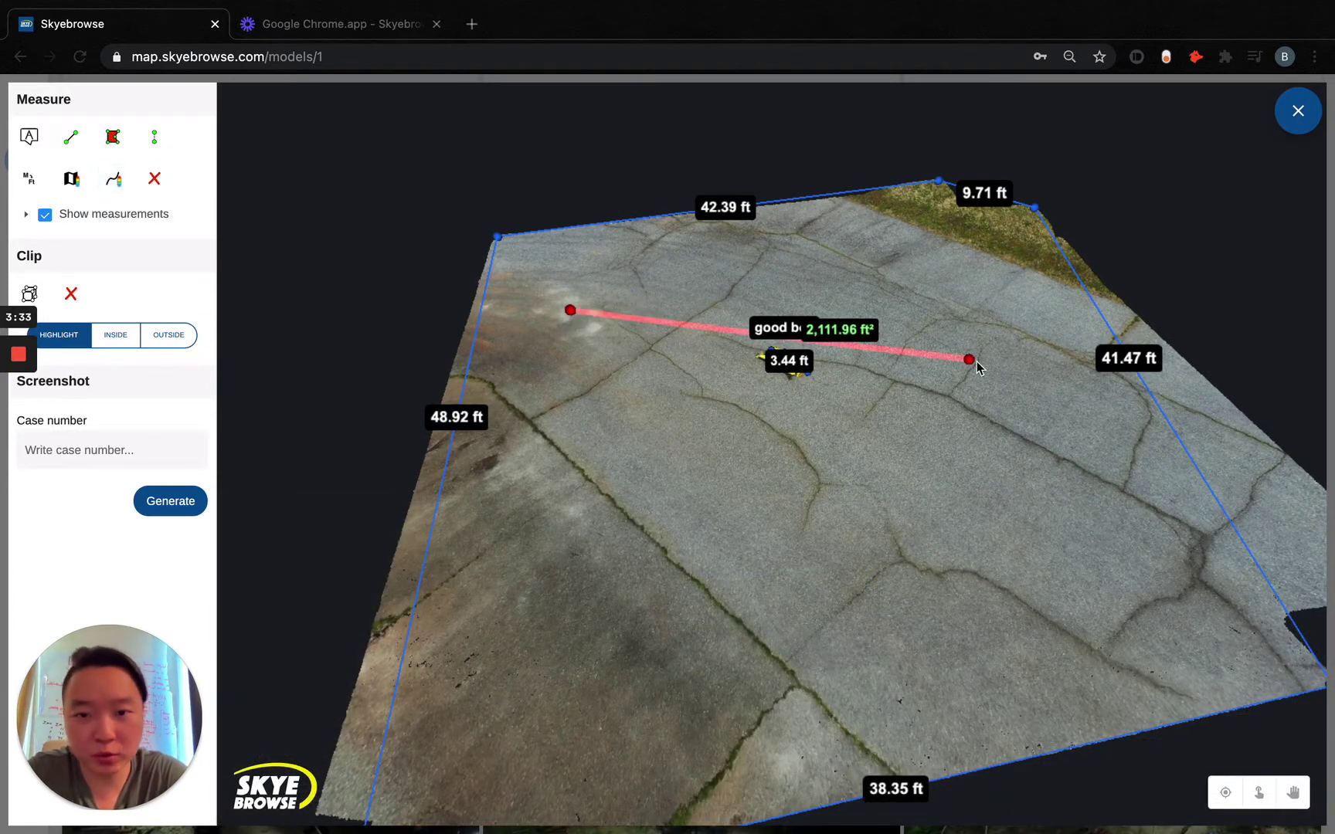
click(1053, 442)
right_click(911, 538)
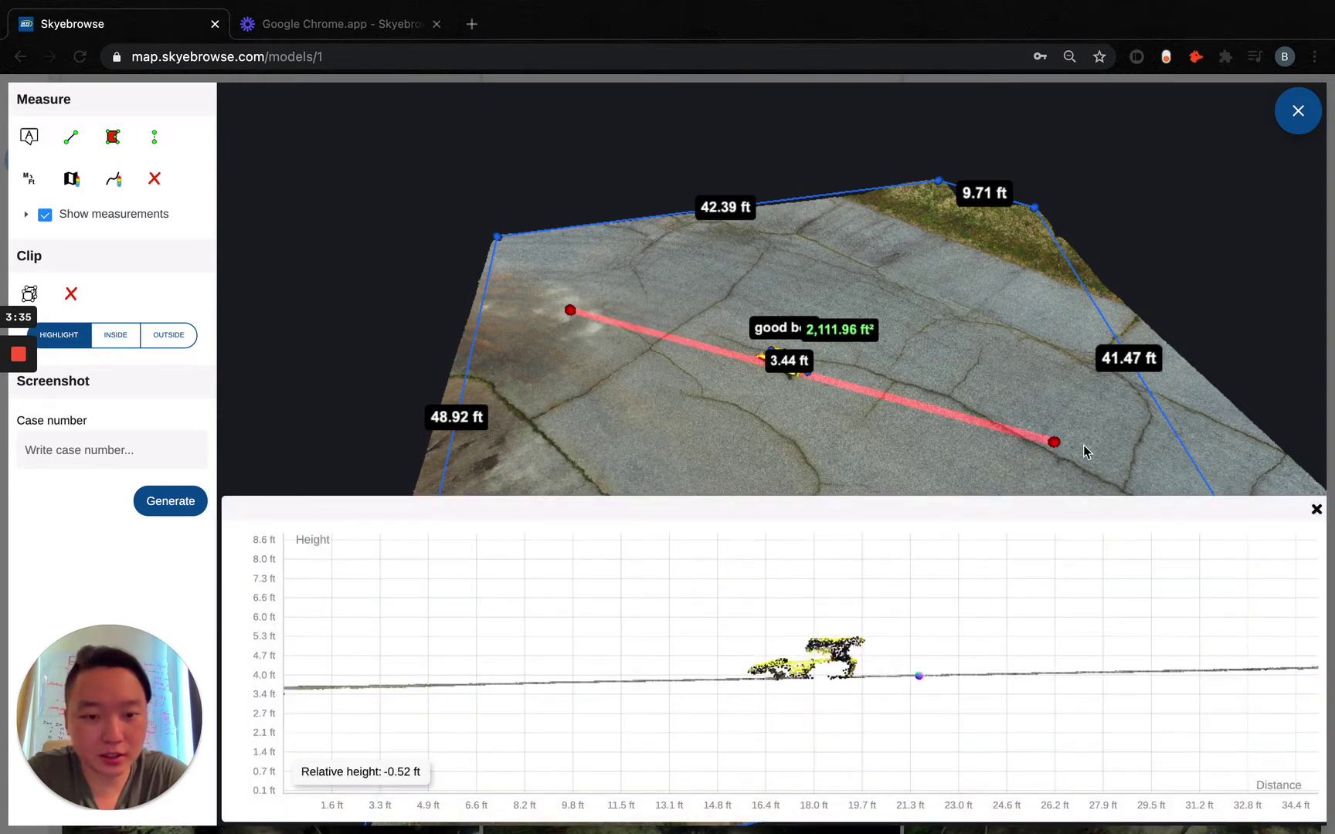
drag(1056, 443, 1166, 447)
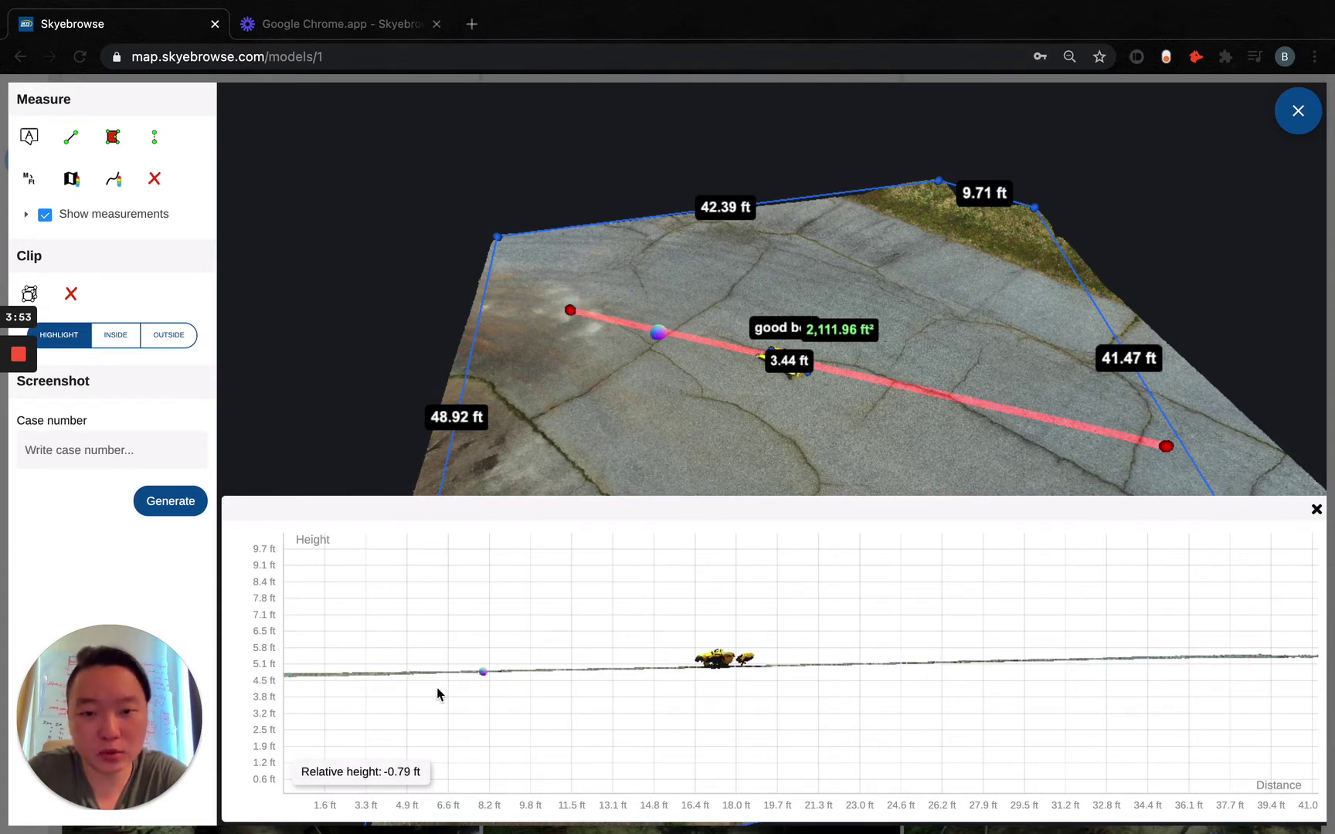
click(1317, 511)
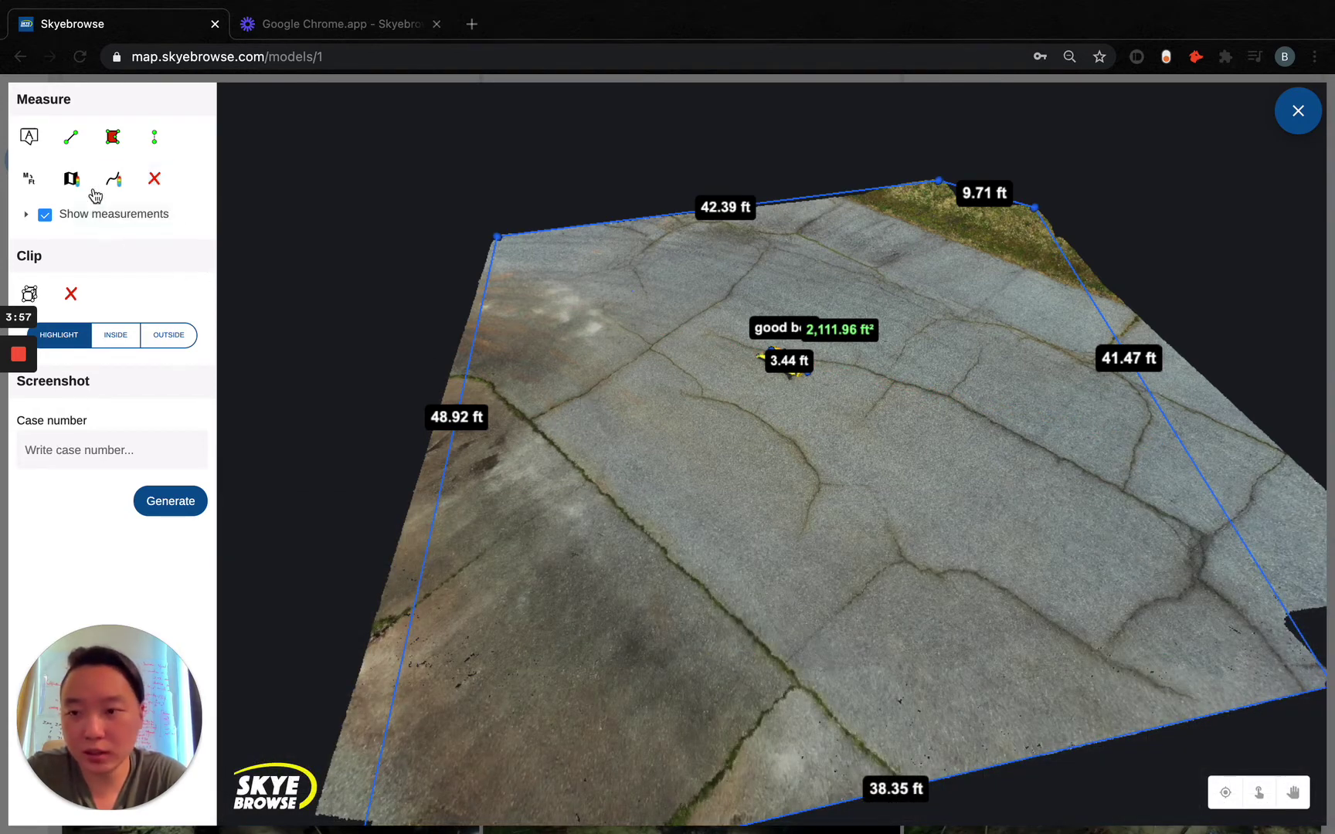
Measure a 14-point zigzag distance path criss-crossing the pavement, starting at the robot dog.
click(70, 137)
click(771, 327)
click(675, 583)
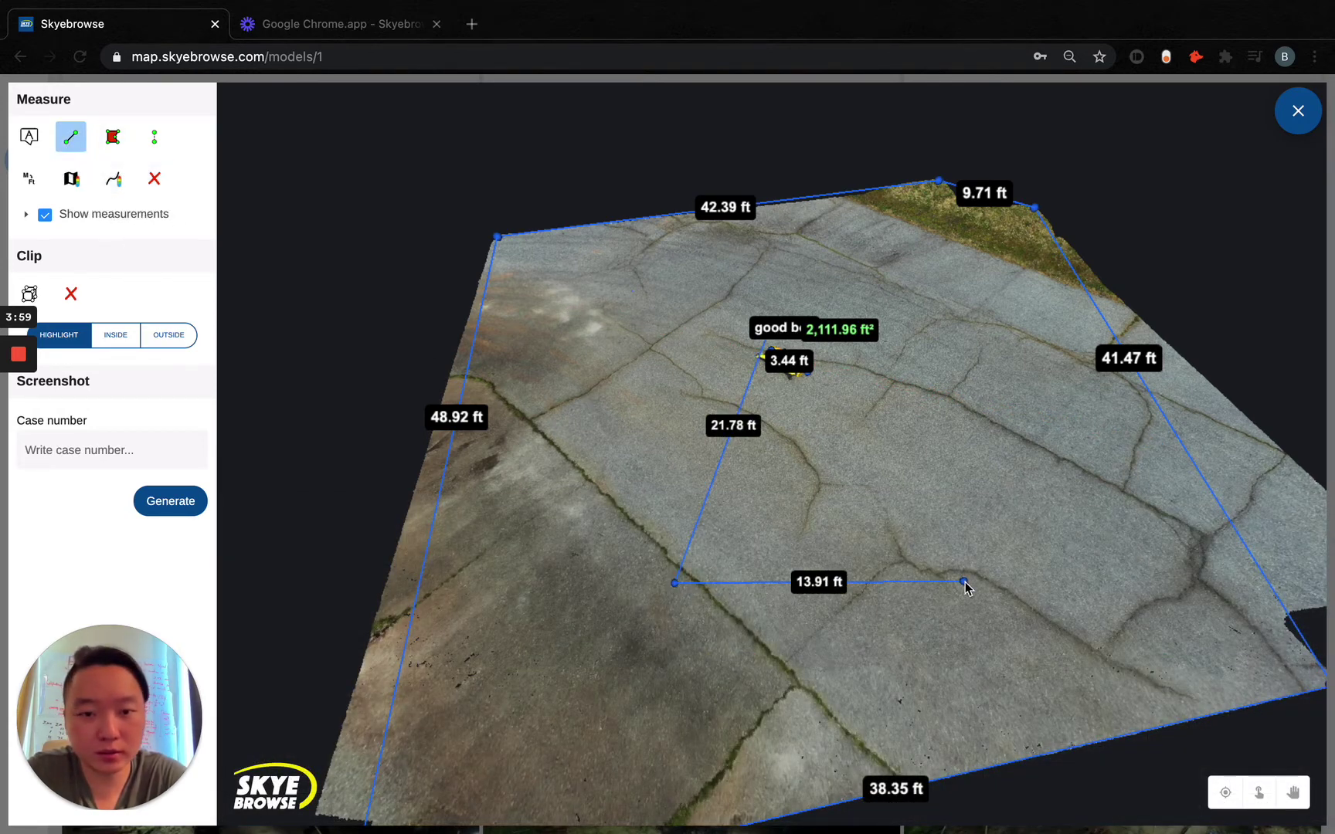
click(964, 581)
click(979, 307)
click(573, 474)
click(1057, 744)
click(1113, 387)
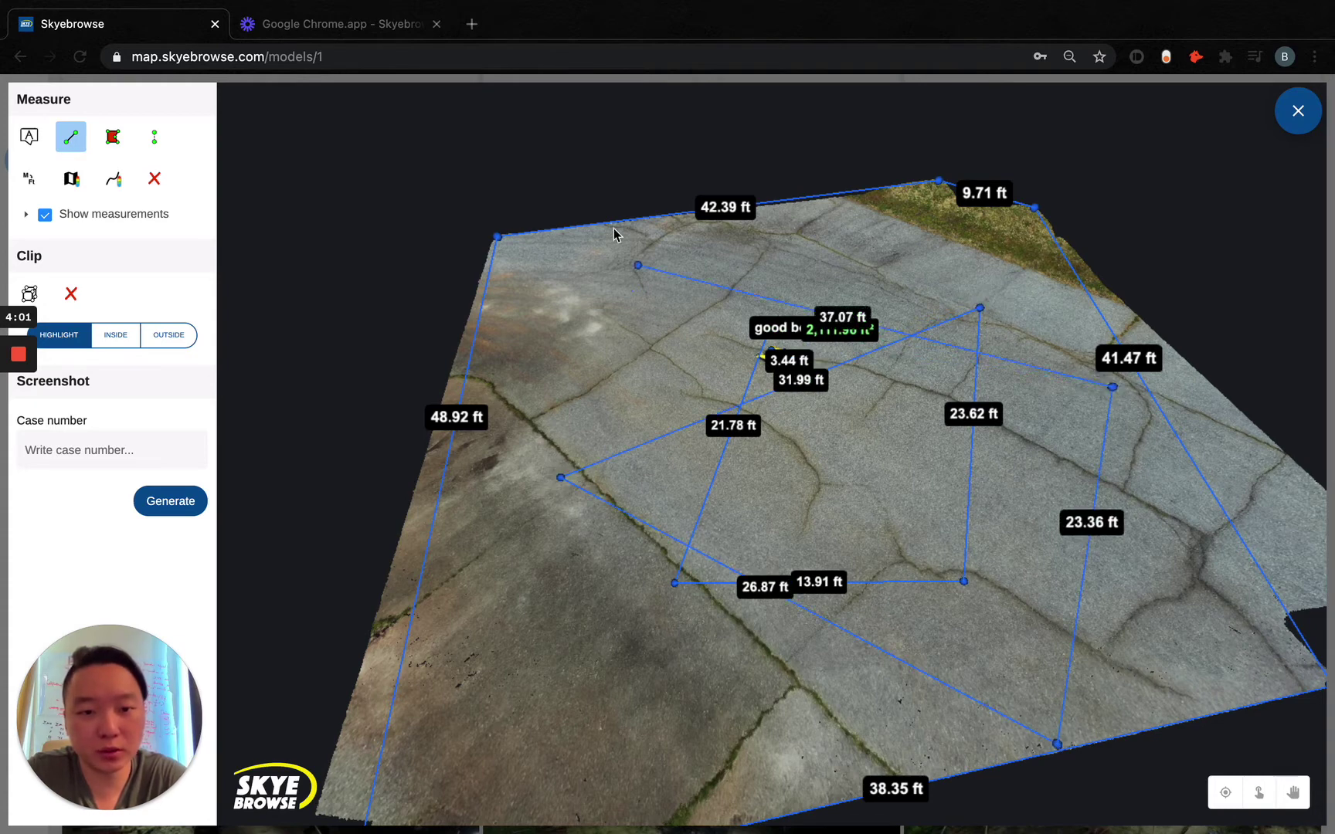
click(611, 227)
click(605, 512)
click(561, 679)
click(870, 680)
click(857, 490)
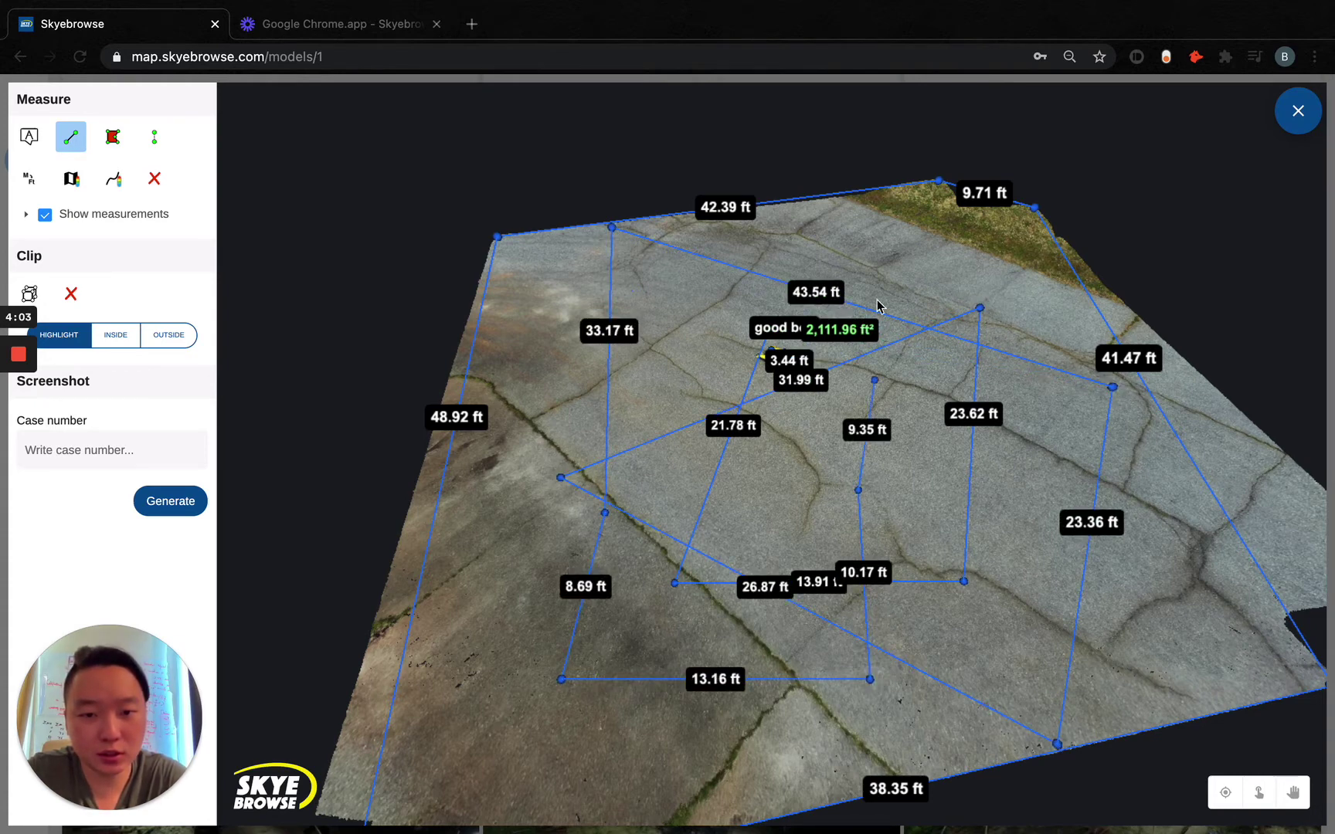
click(875, 281)
click(626, 308)
double_click(601, 429)
right_click(564, 539)
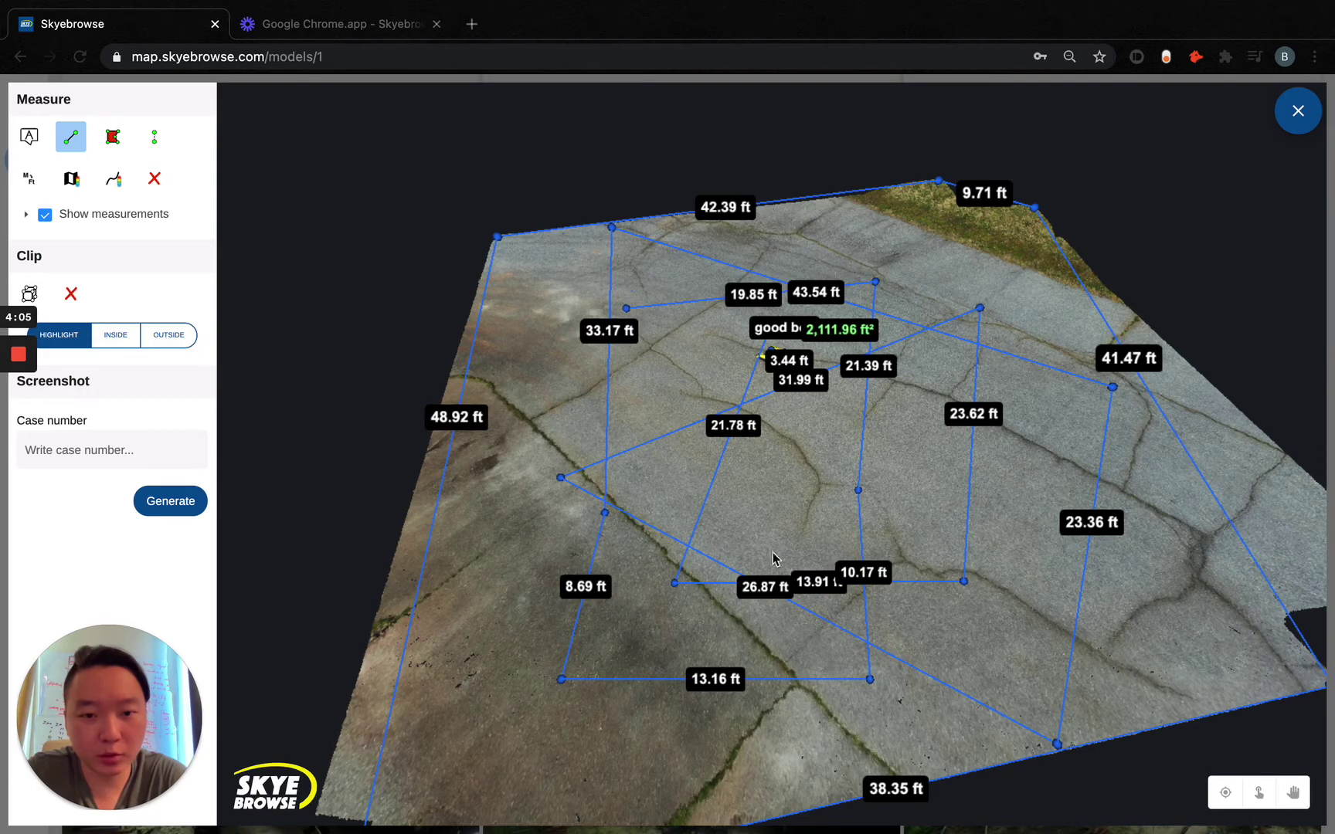
Expand the measurement list down to the individual distances and hide both distance measurements.
scroll(774, 558, up, 3)
scroll(655, 539, down, 5)
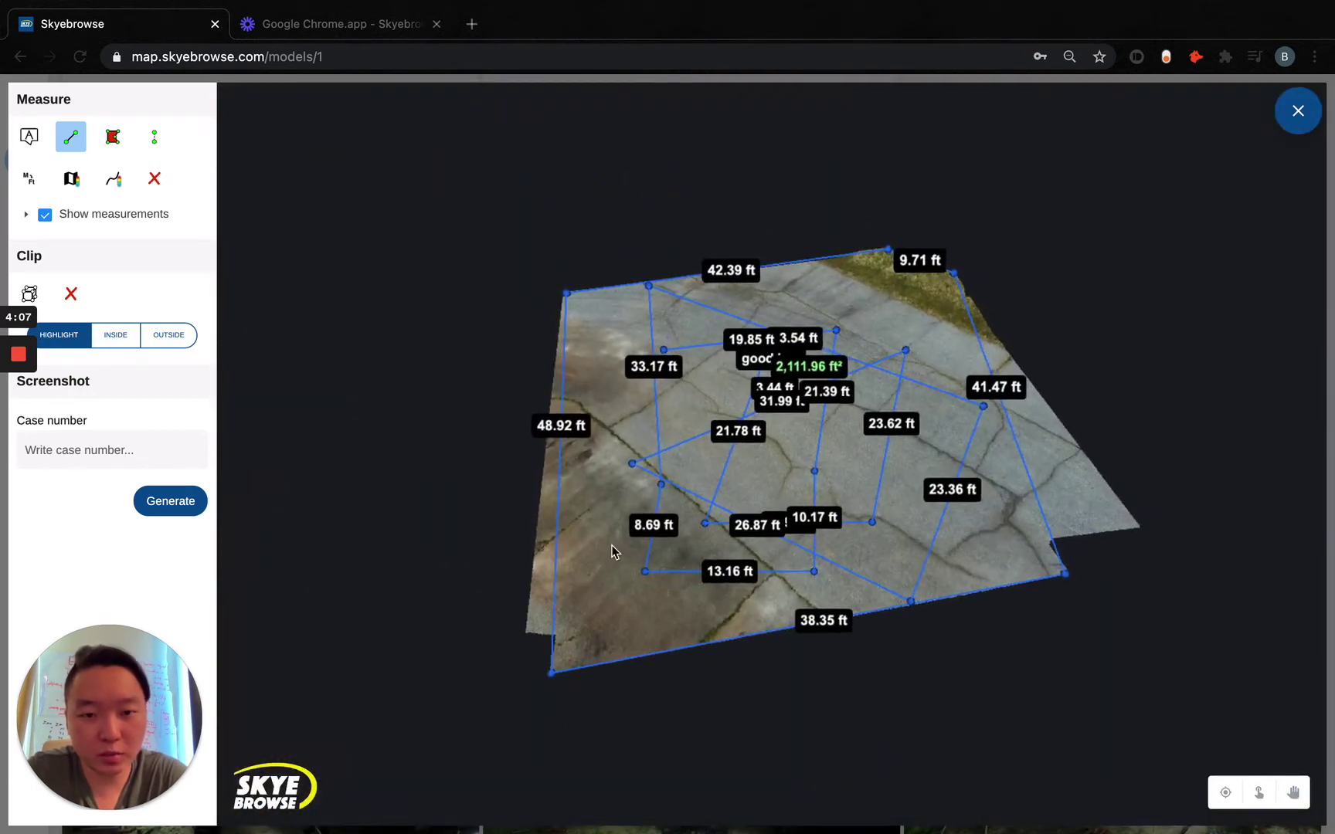
drag(612, 550, 966, 539)
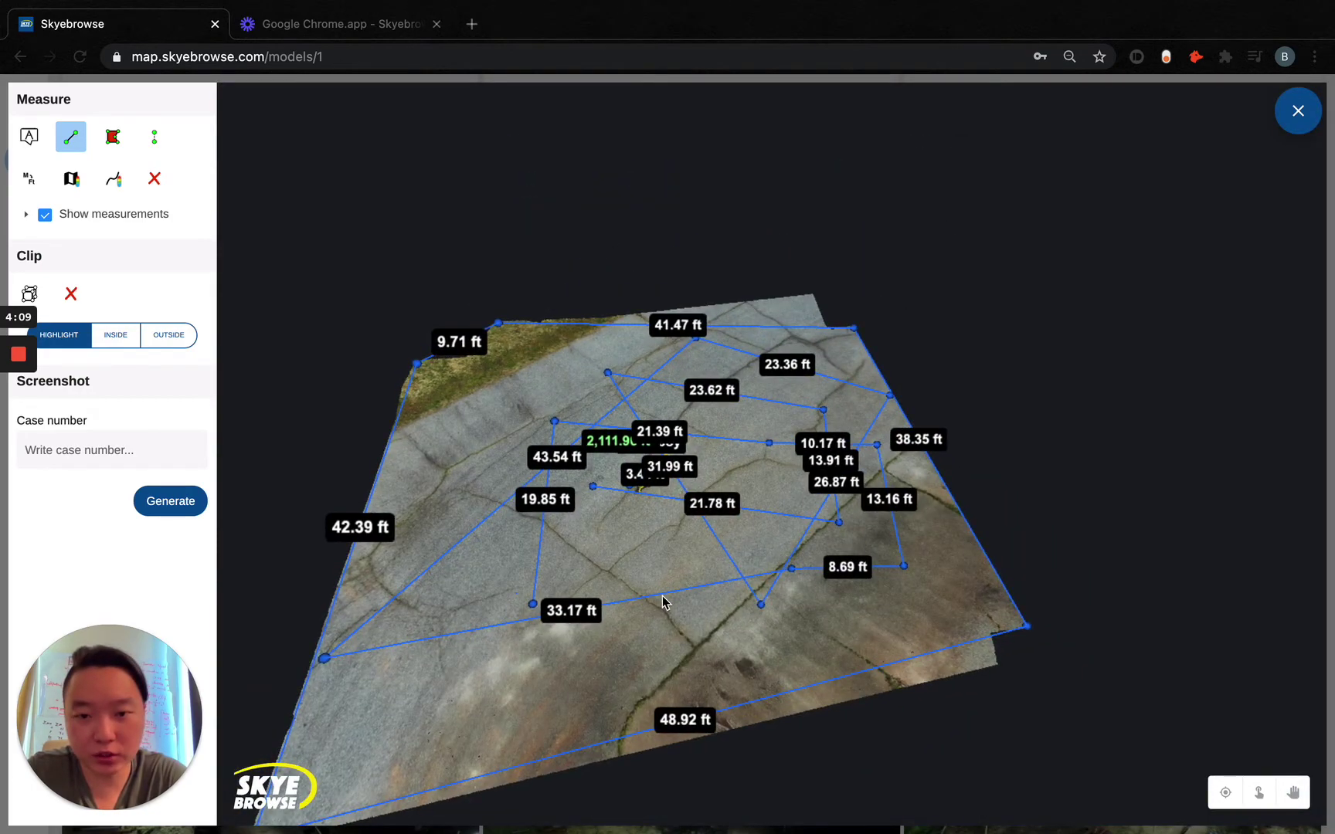
mouse_move(663, 603)
mouse_down()
mouse_move(706, 605)
mouse_move(678, 581)
mouse_up()
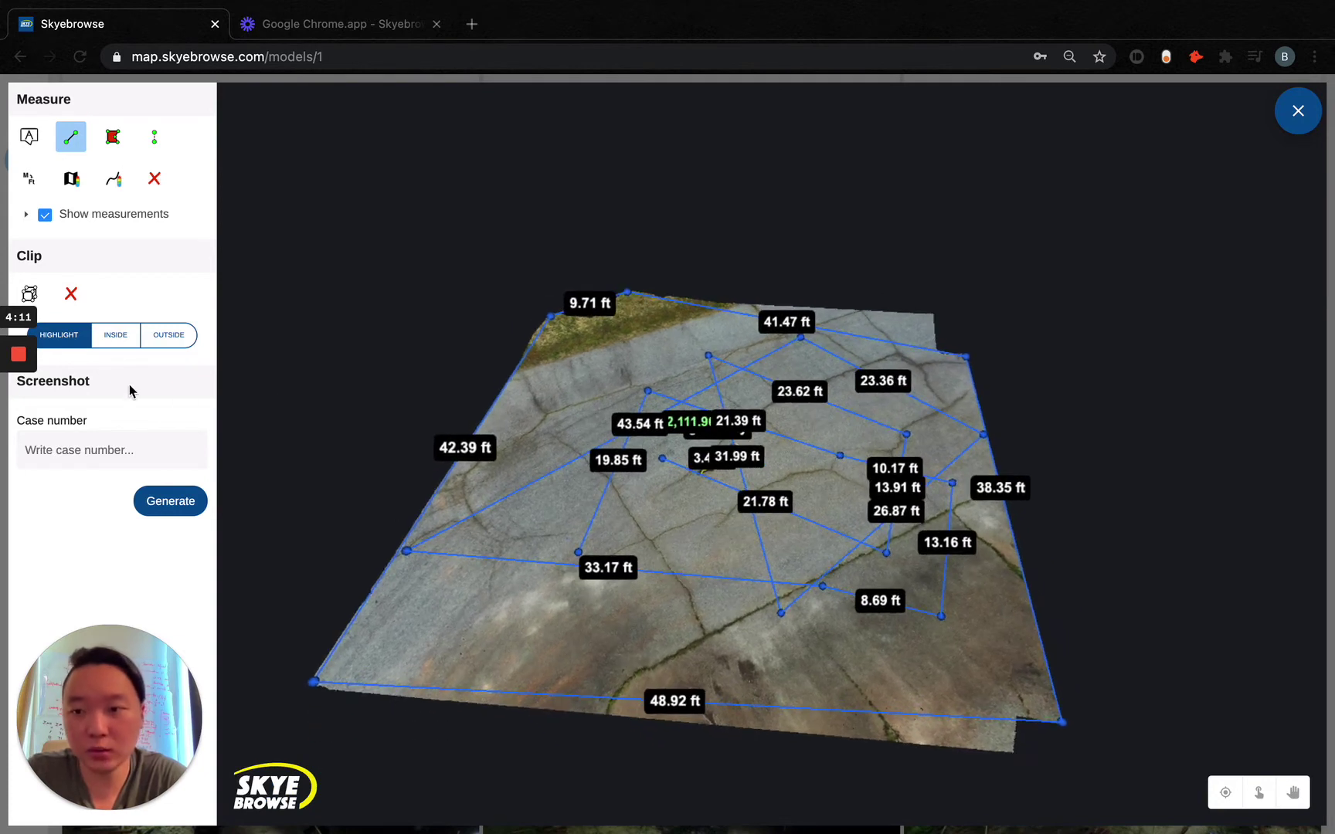
click(26, 216)
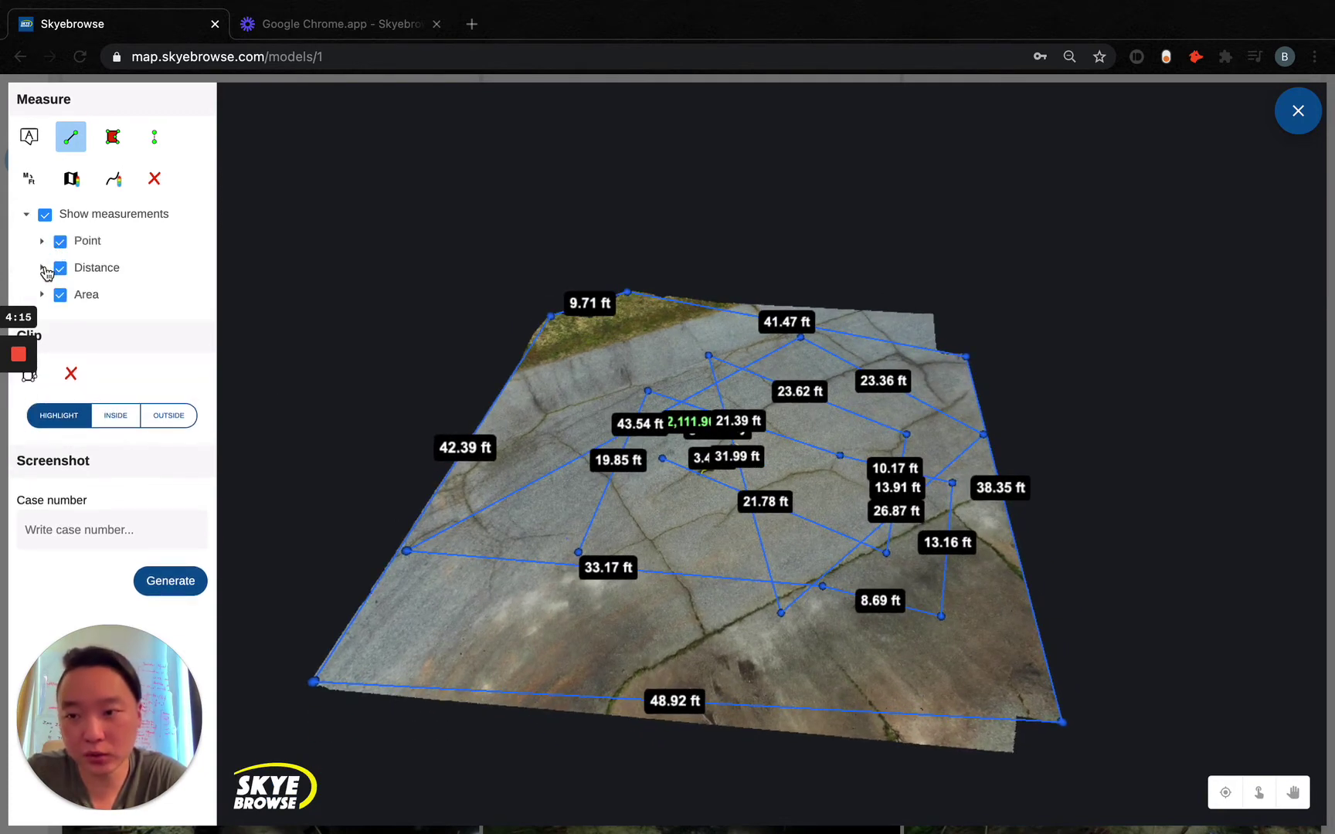
click(42, 269)
click(75, 296)
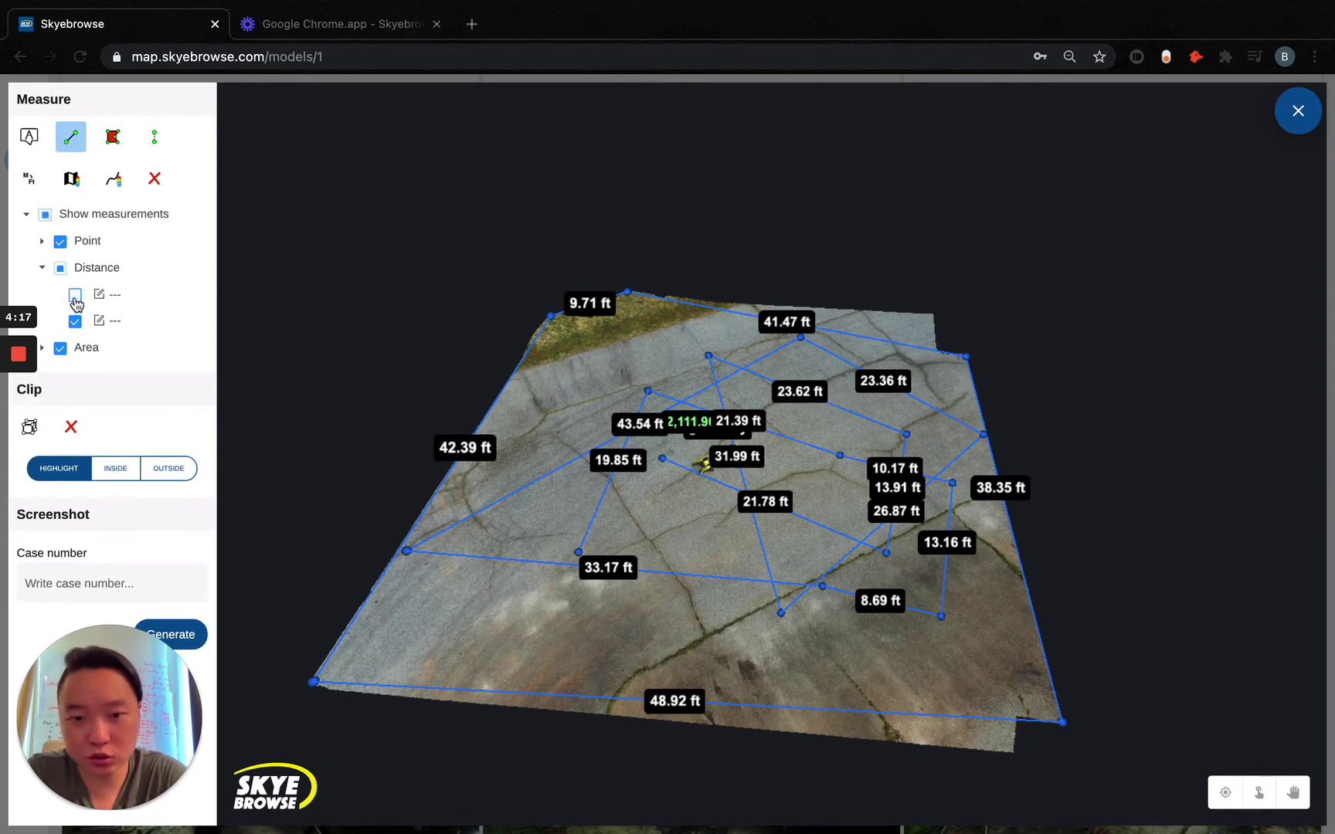
click(75, 321)
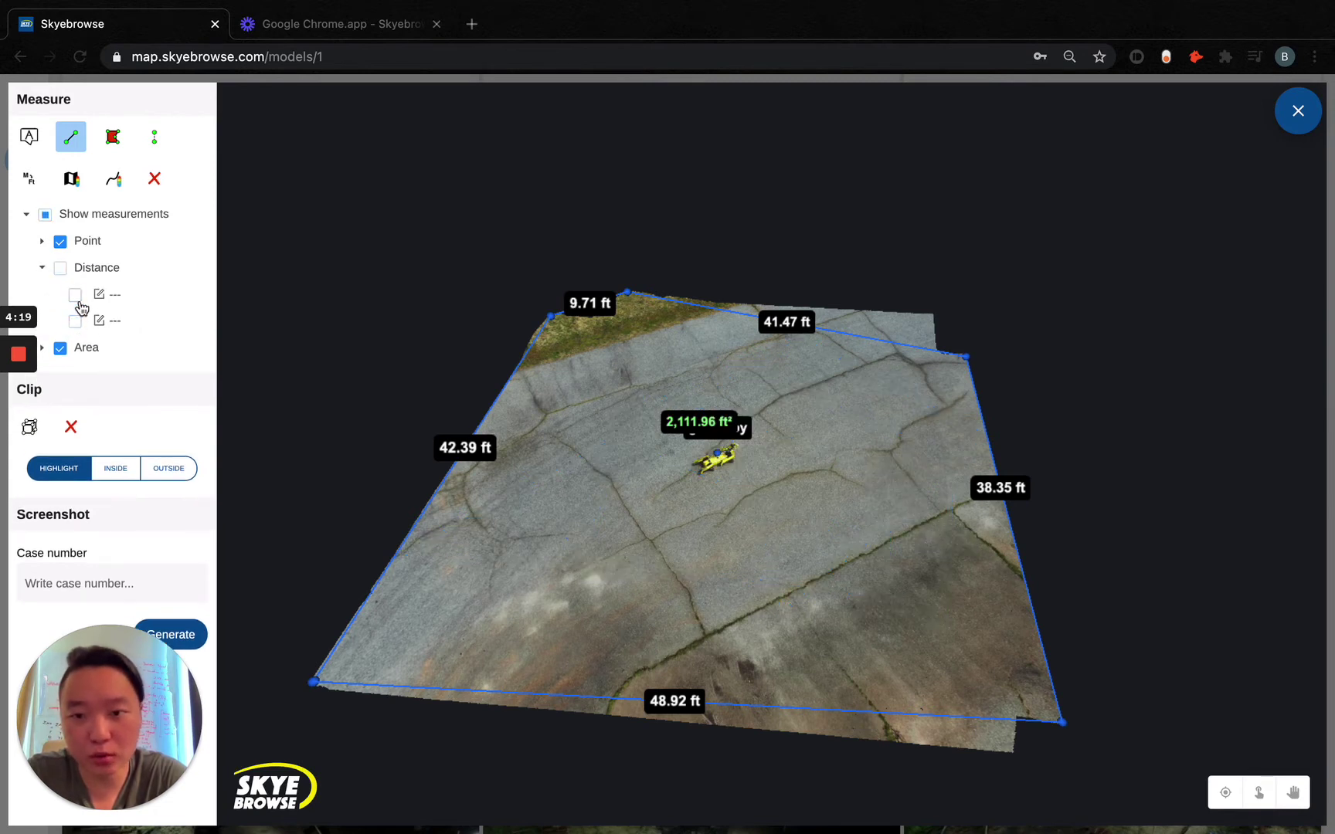
Hide and show the area measurement again, and hide the point annotation.
click(61, 349)
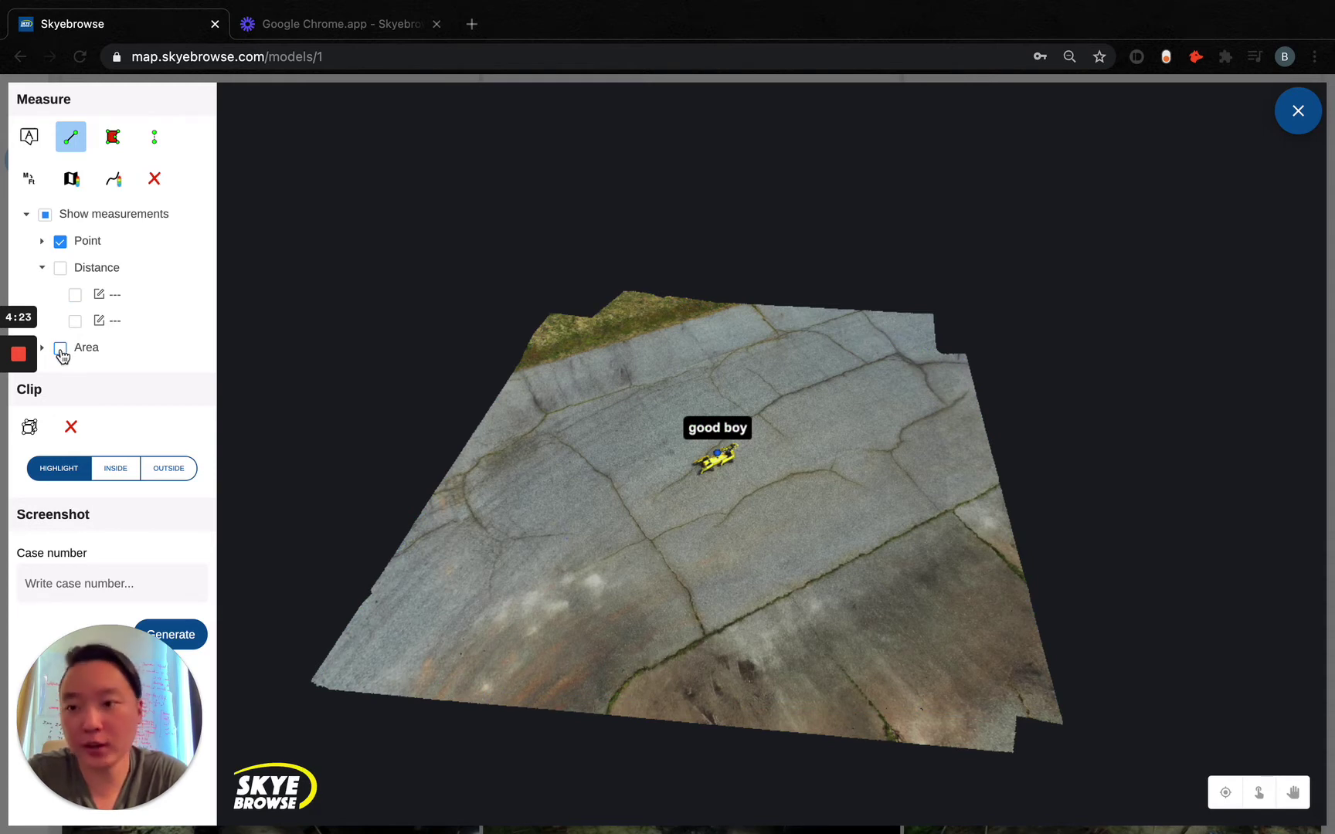
click(61, 350)
click(61, 241)
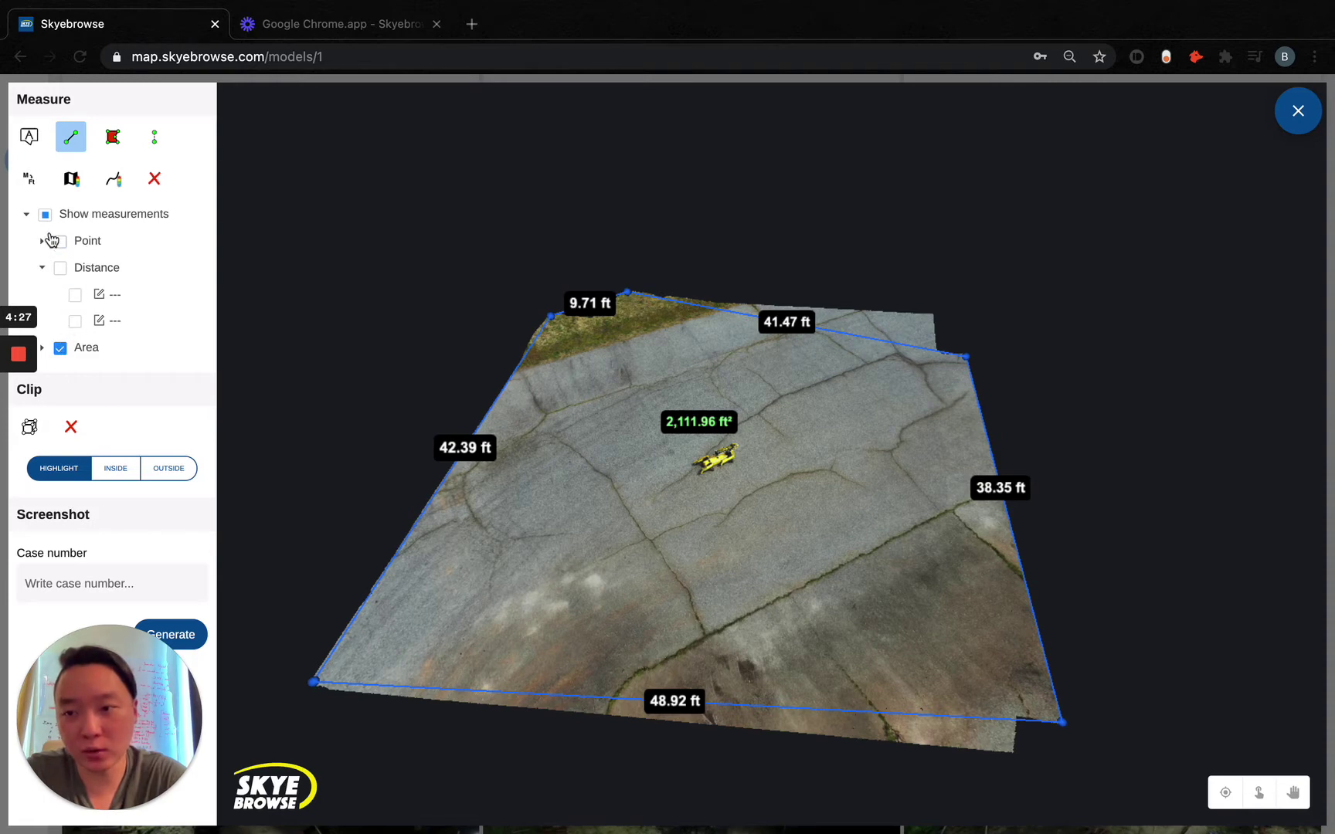
Toggle all measurements off and on together, leaving them all shown, and collapse the measurement list.
click(45, 215)
click(45, 214)
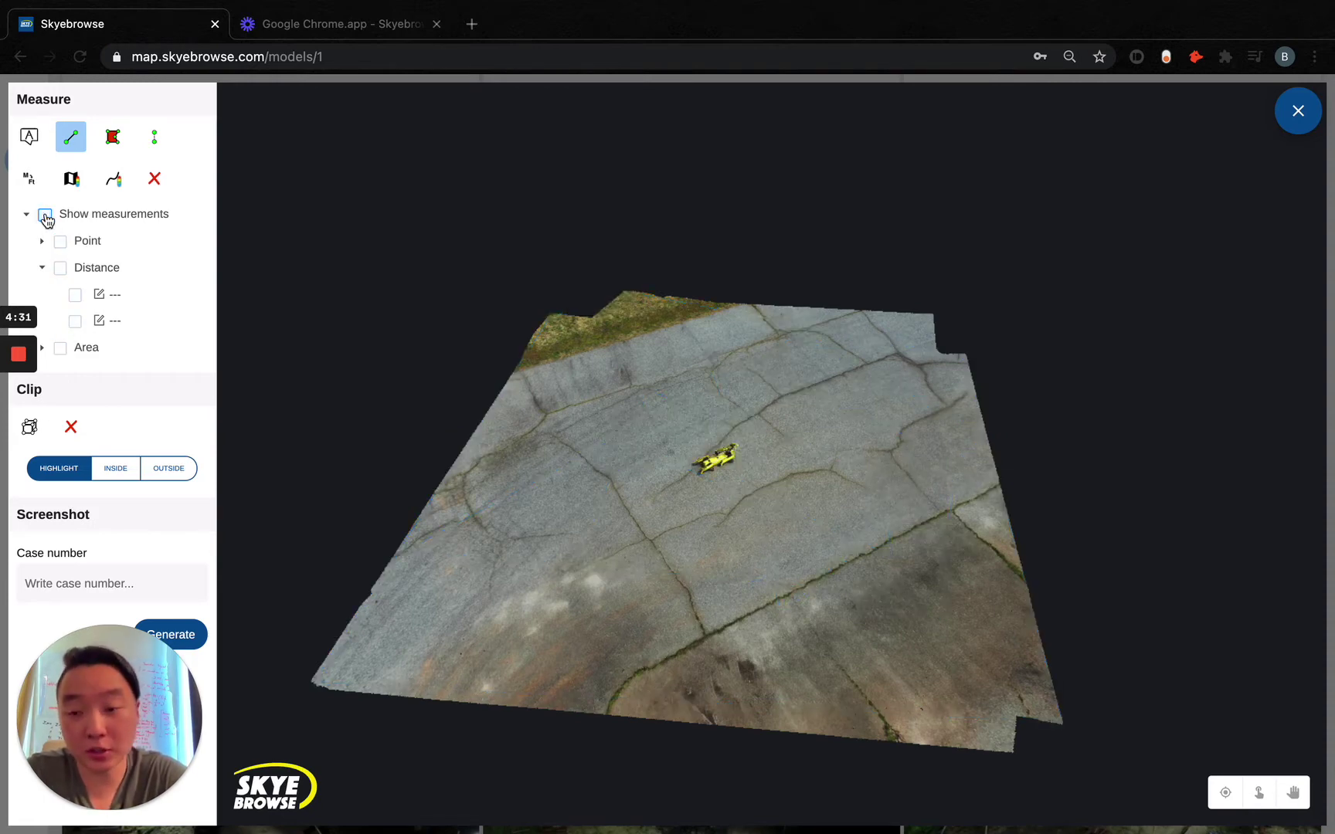
click(45, 215)
click(27, 218)
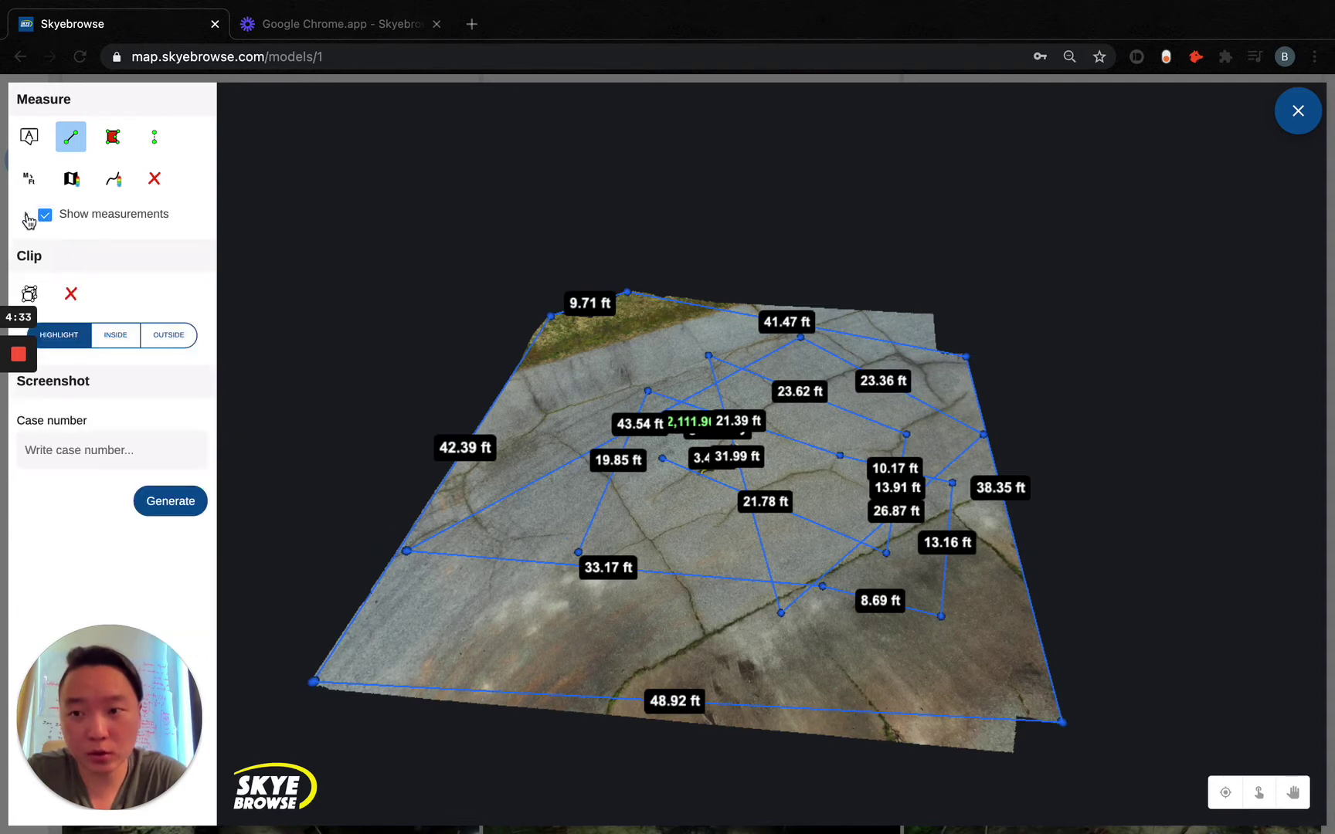
Delete the whole zigzag distance measurement from the pavement, keeping the robot dog's distance and the ground area.
drag(556, 409, 605, 492)
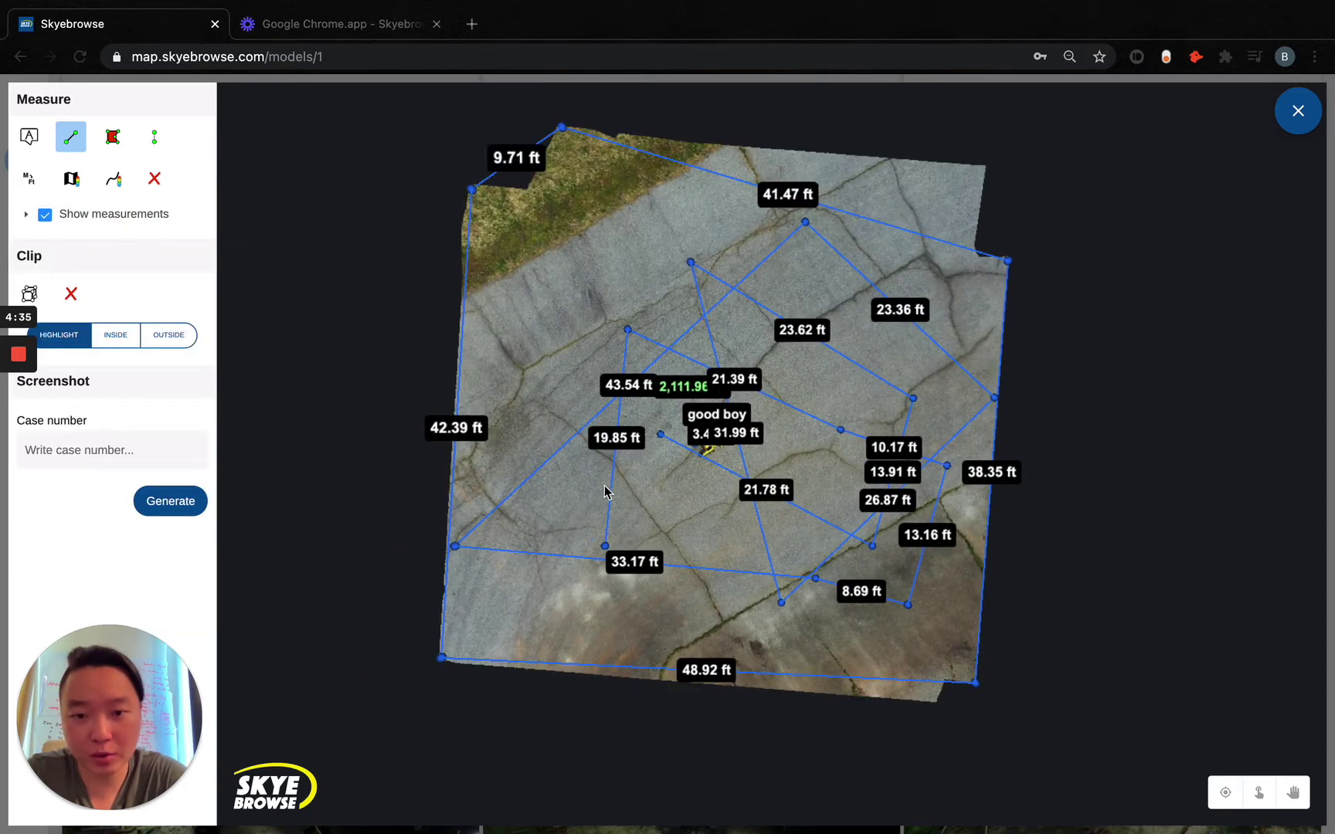
mouse_move(661, 437)
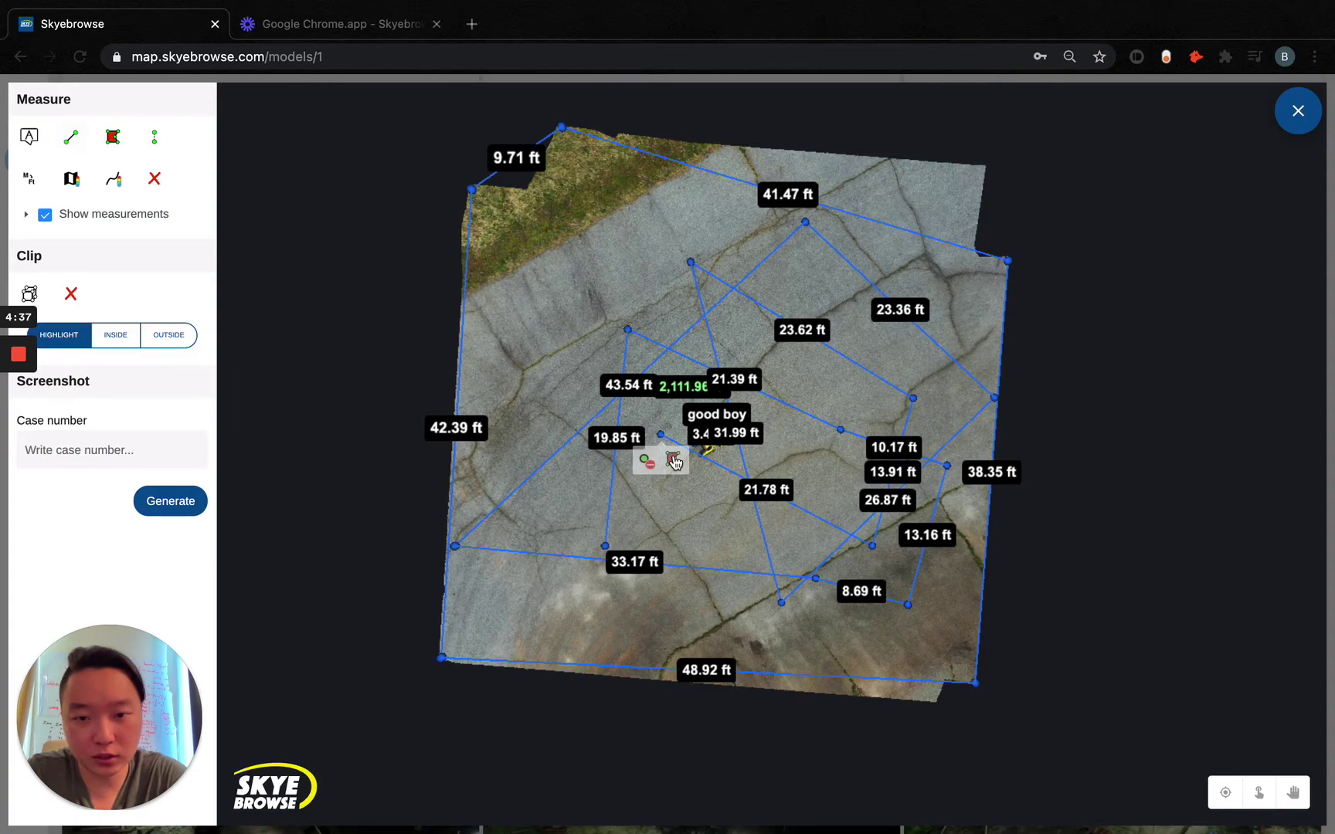
click(673, 463)
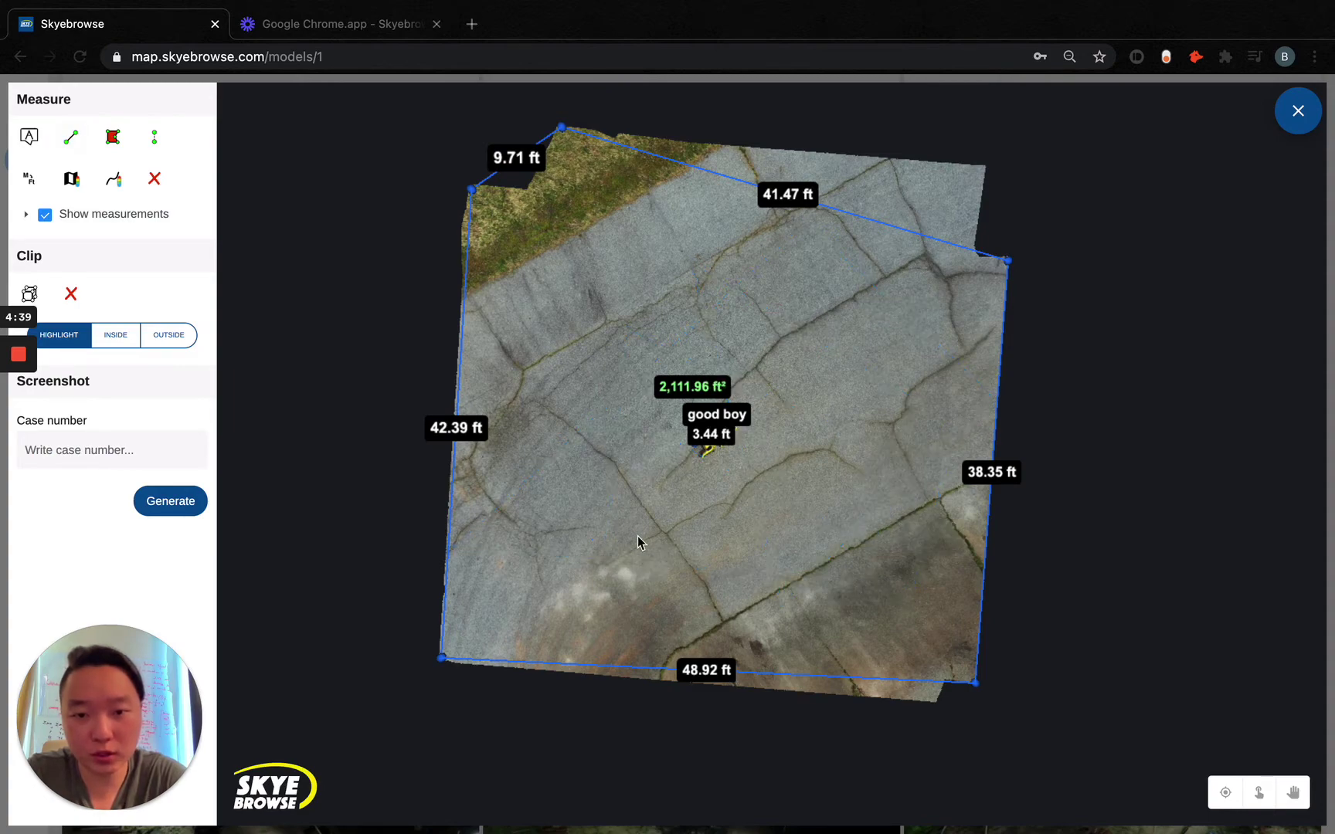
scroll(726, 495, up, 5)
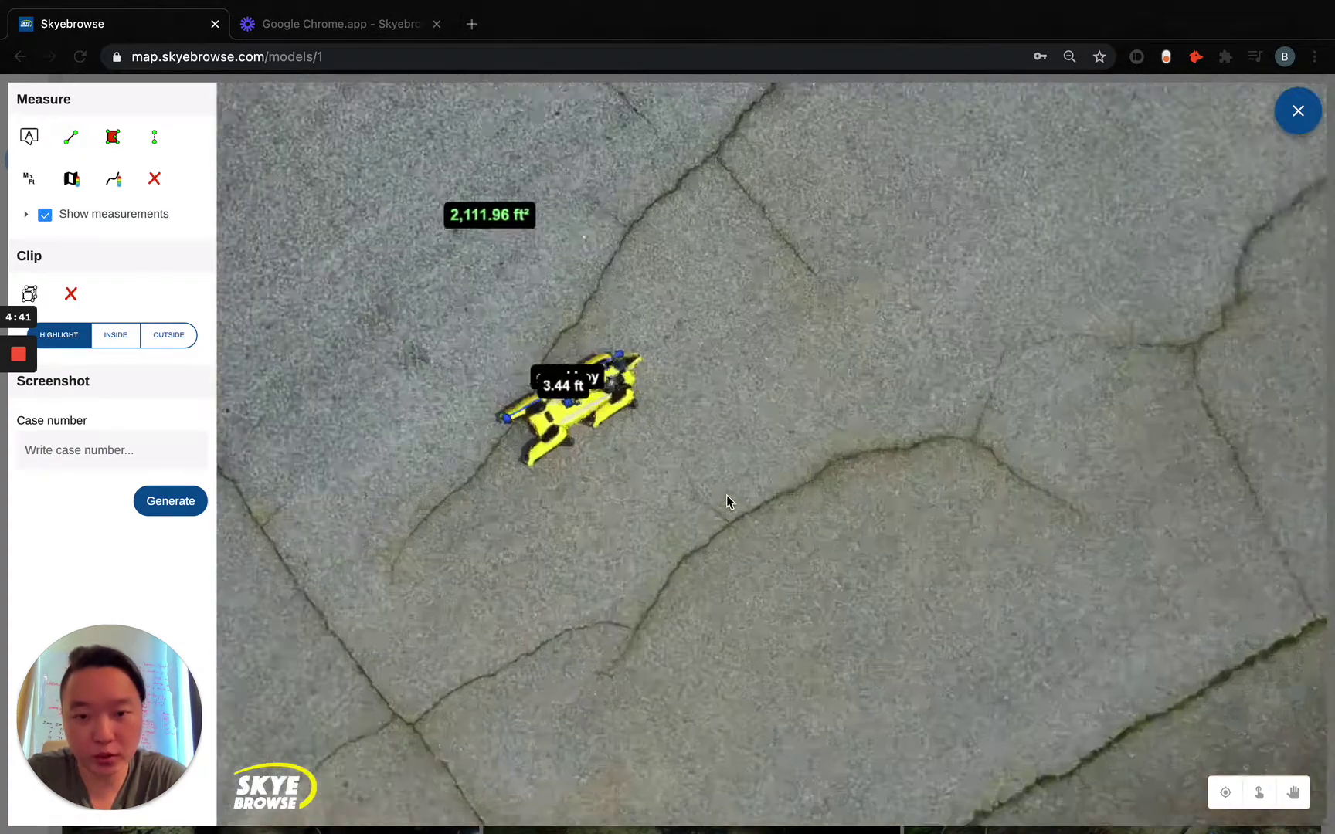
Delete the ground area's lower-left corner point and move its lower-right corner point inward across the pavement.
drag(728, 495, 852, 527)
scroll(847, 513, down, 5)
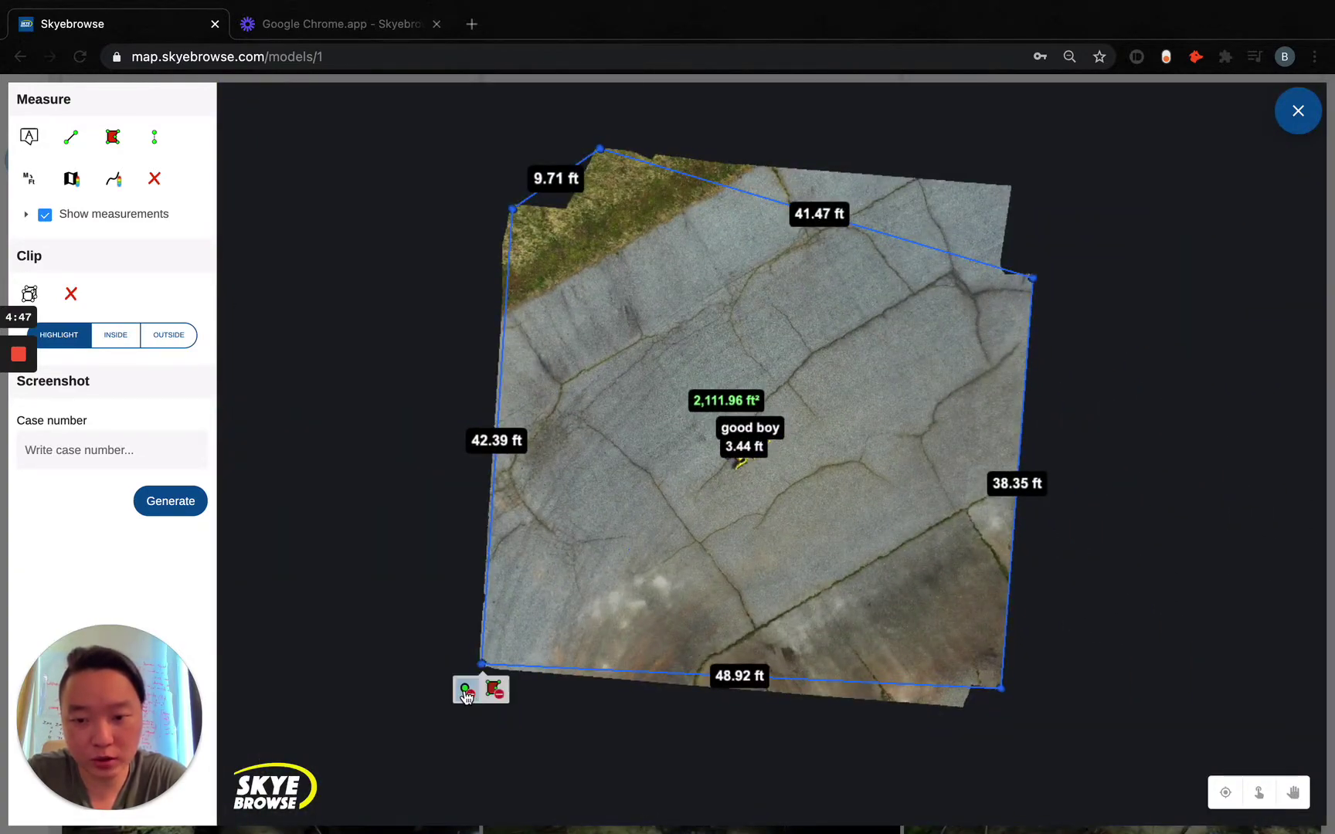
click(465, 690)
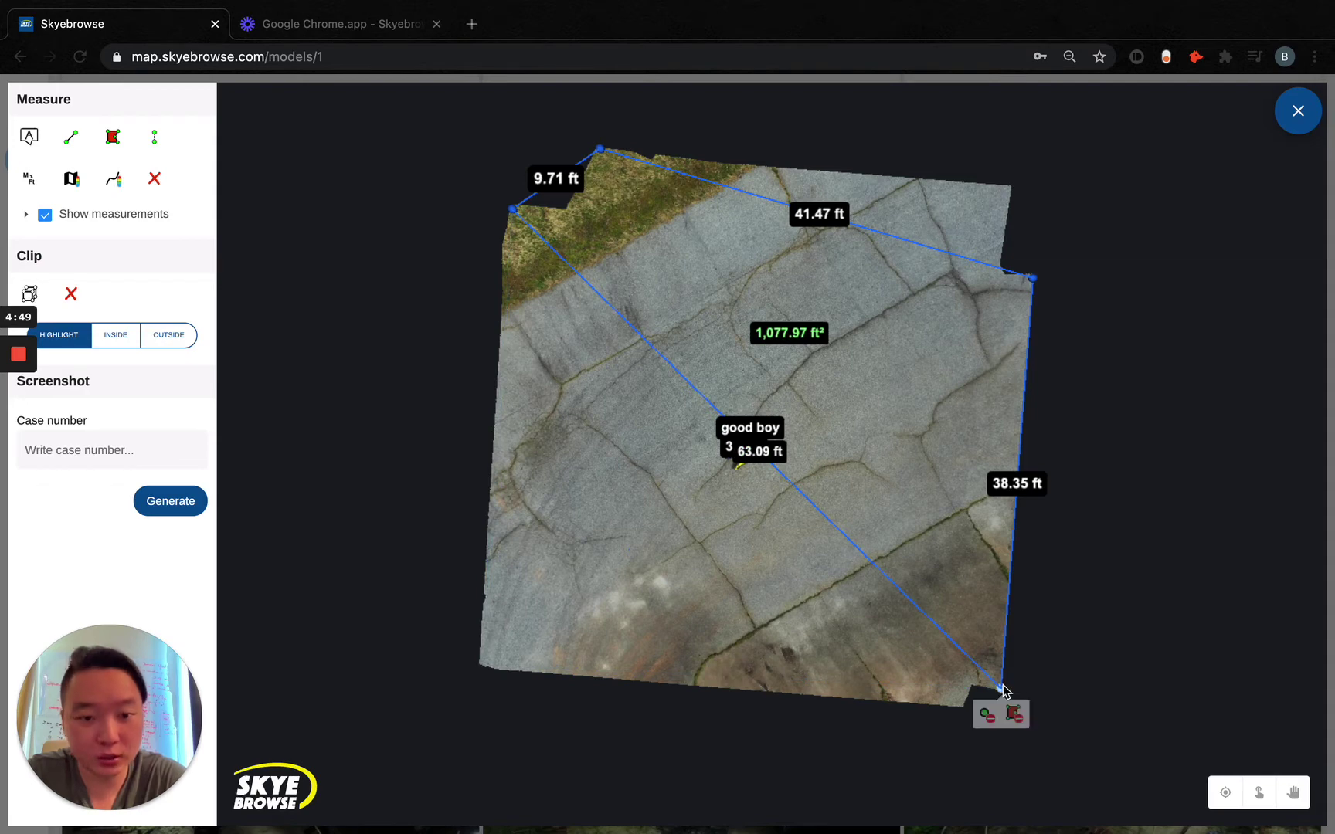
drag(1000, 688, 581, 576)
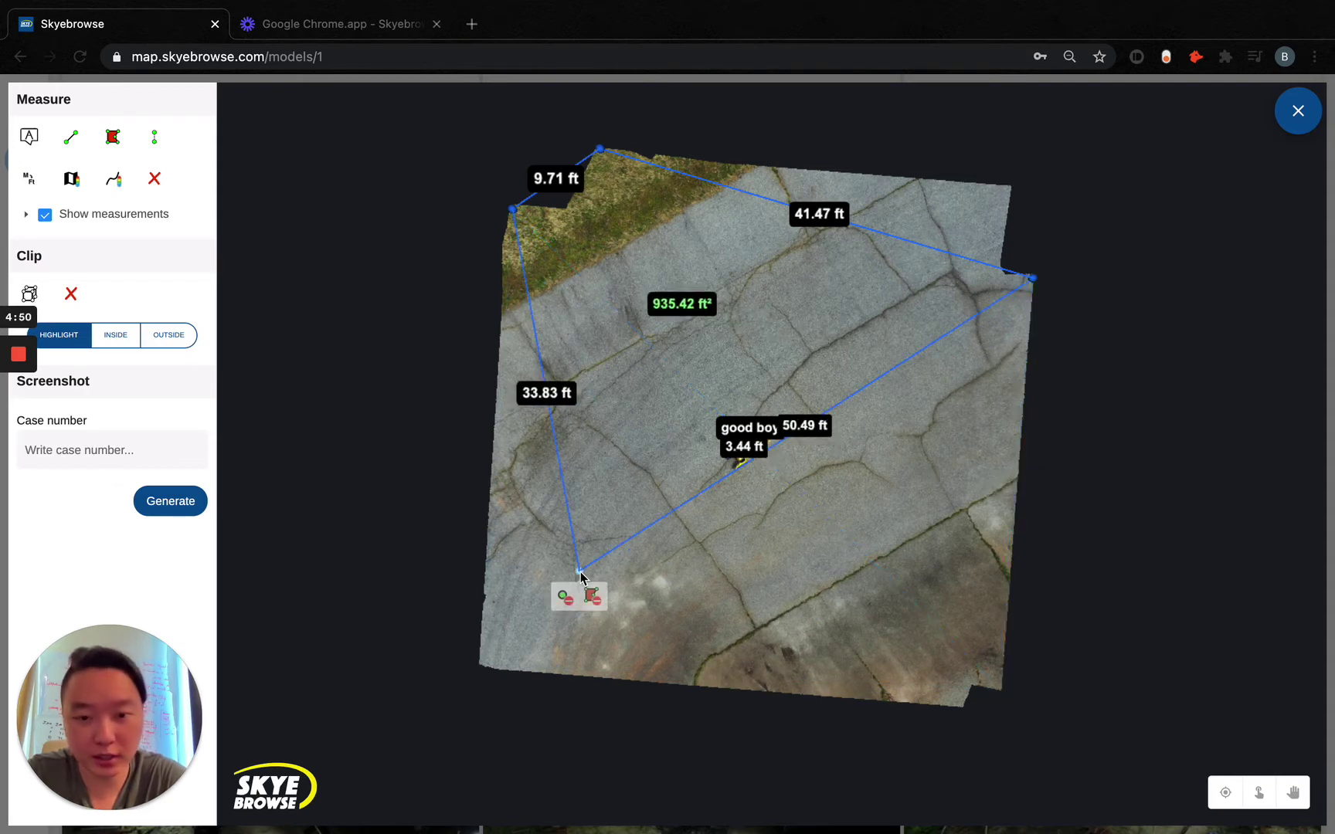
Remove all measurements and annotations from the robot dog model at once.
click(154, 178)
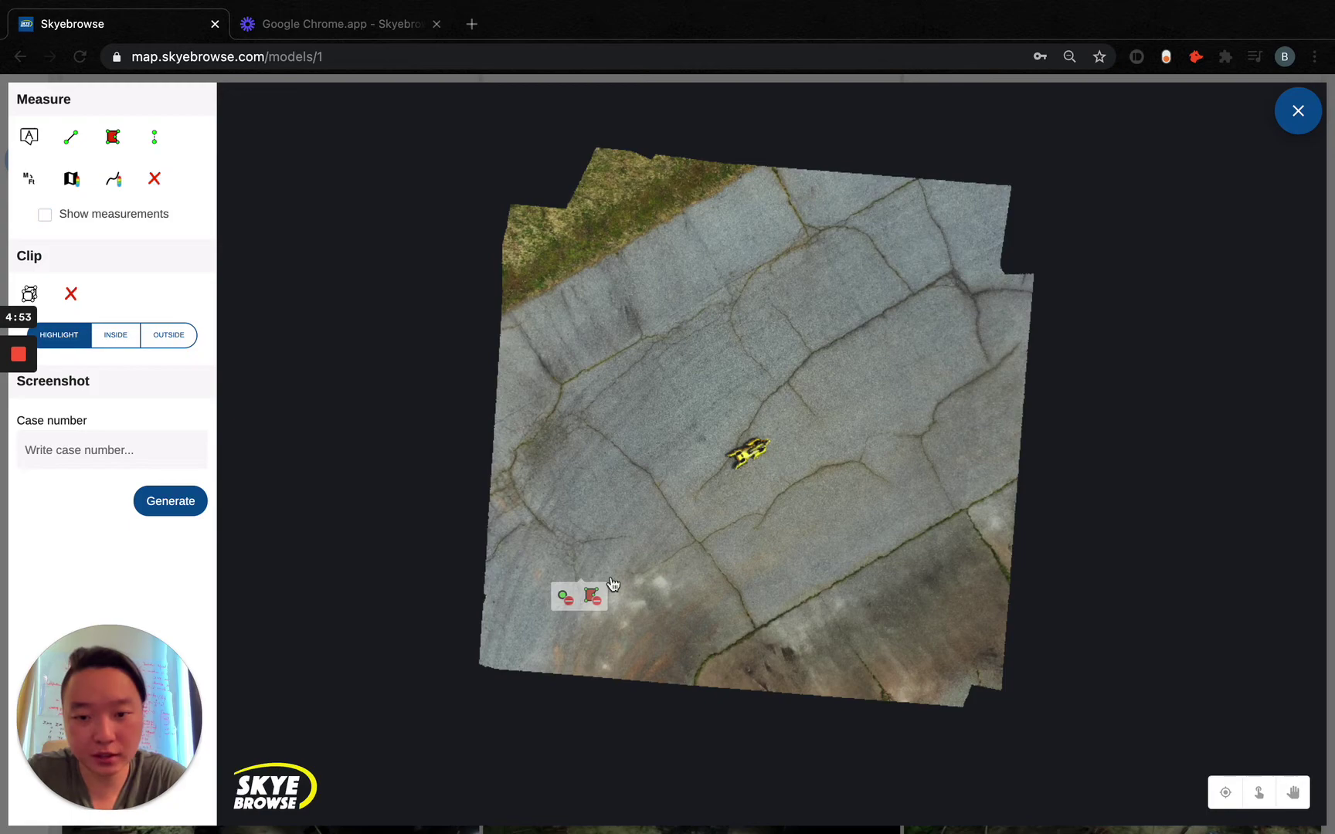
scroll(637, 541, up, 5)
drag(638, 542, 906, 492)
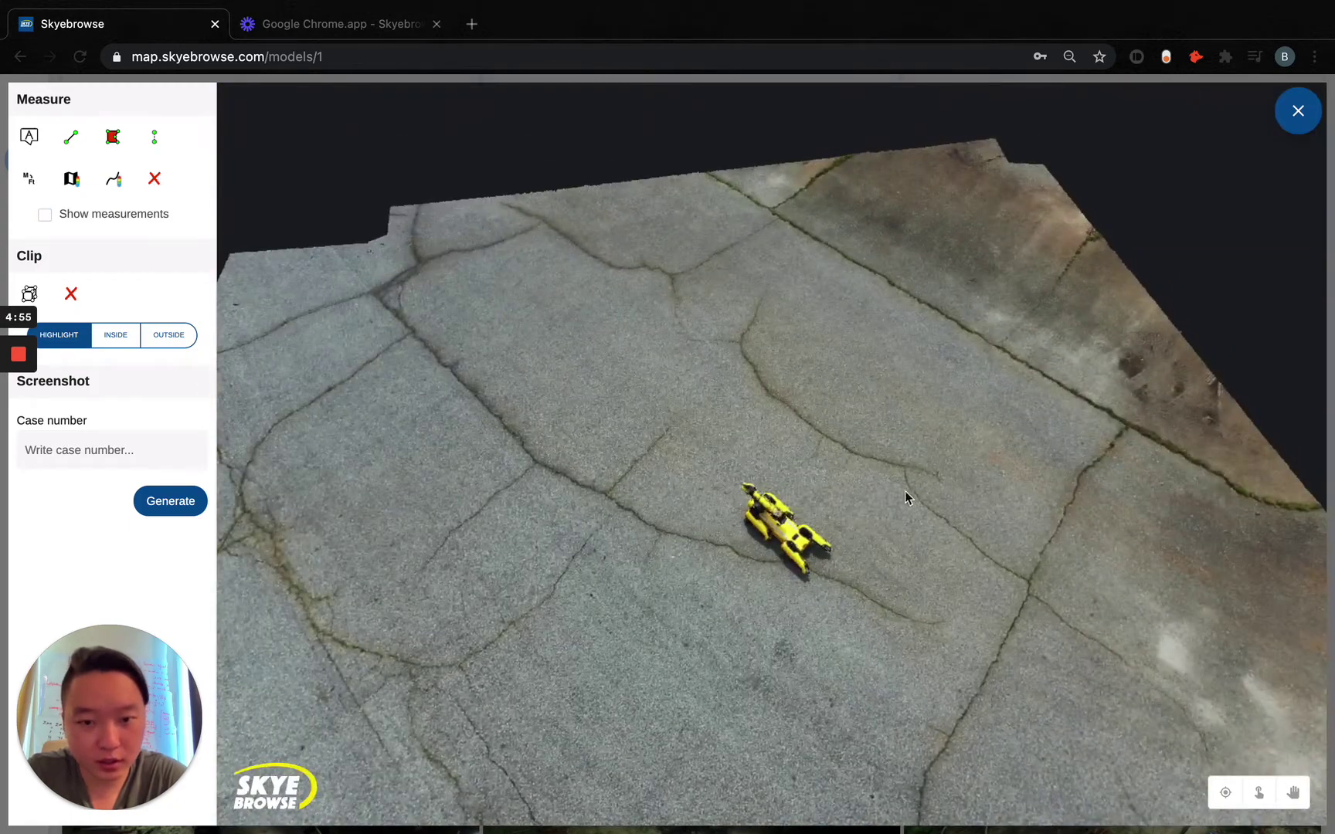
right_drag(800, 495, 778, 489)
Open the night training model dated March 9, 2021 11:14 PM in the viewer and clear its existing measurements.
click(1296, 112)
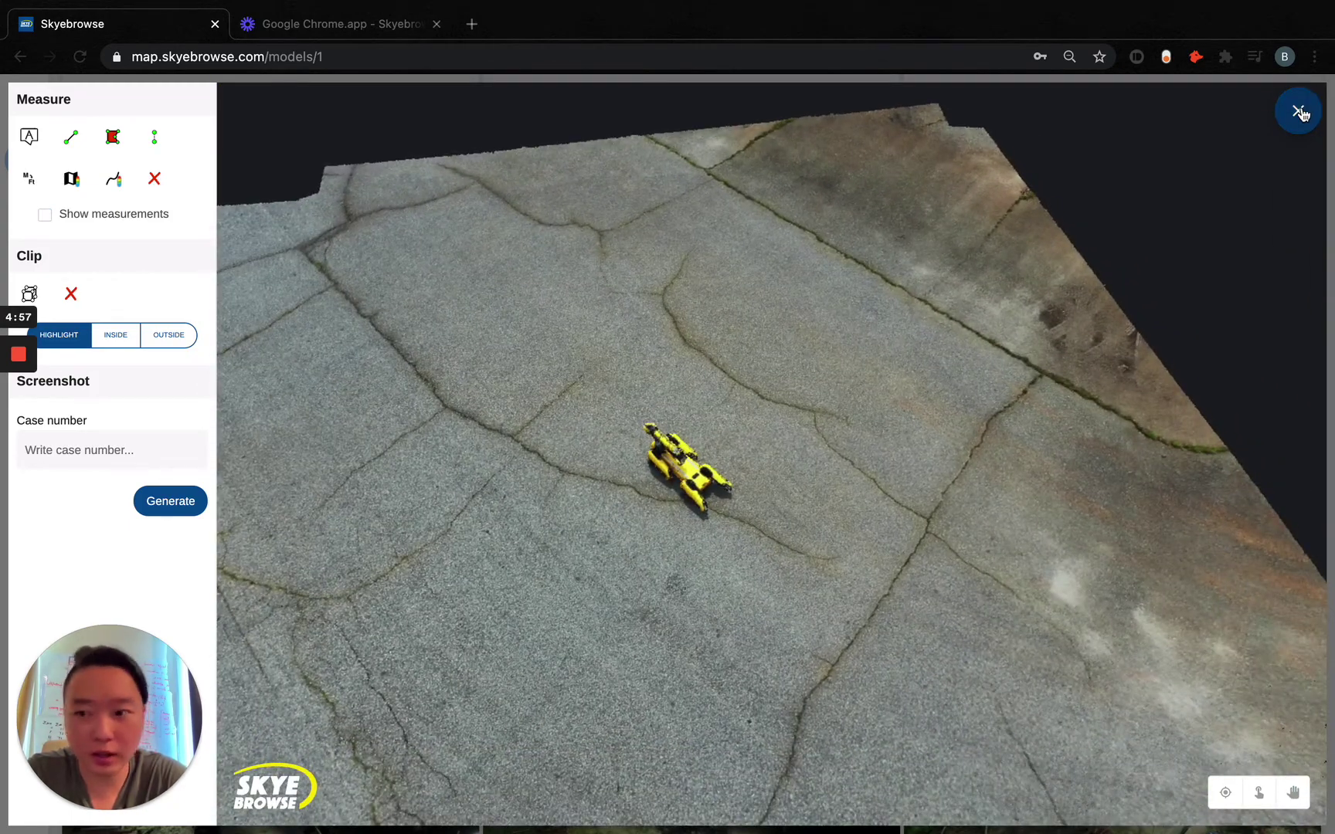
scroll(145, 122, down, 7)
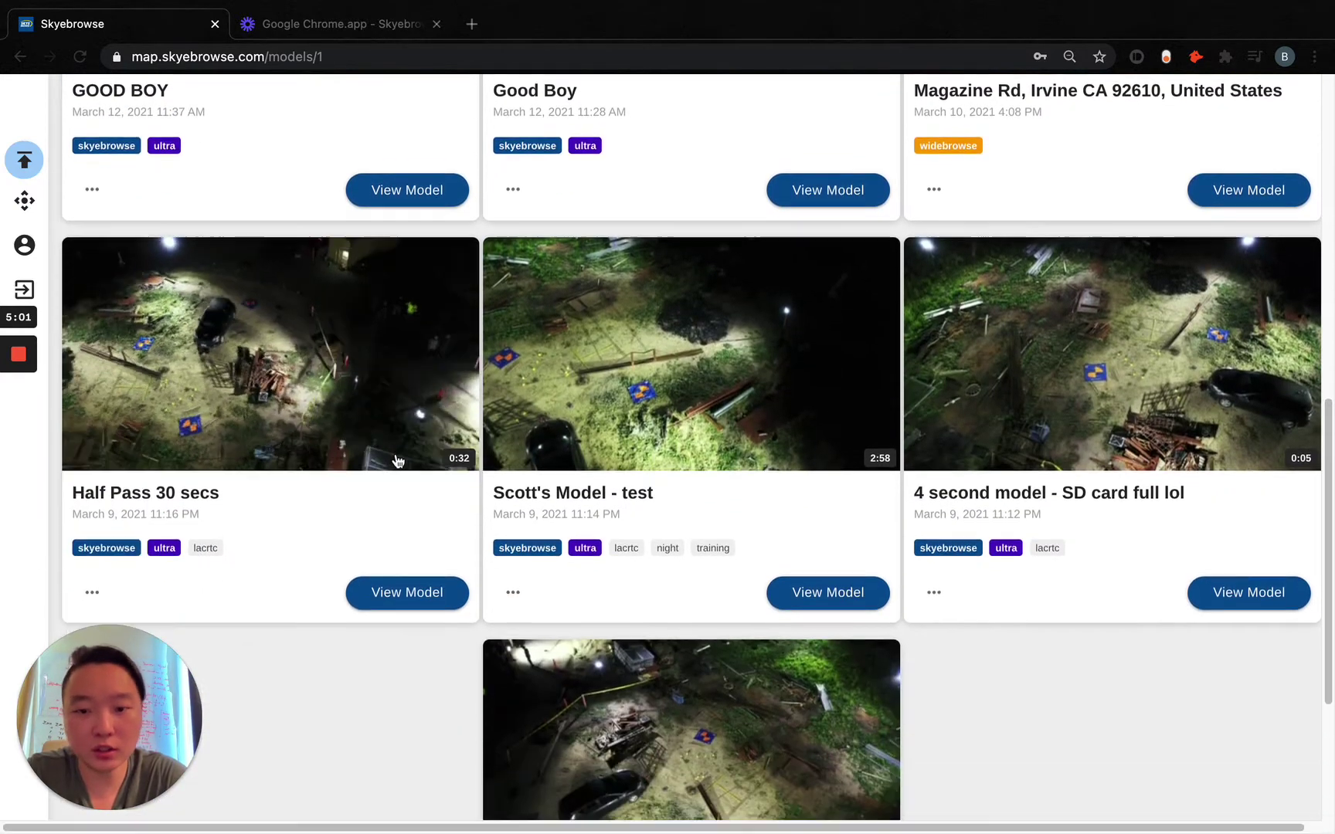
mouse_move(699, 425)
click(699, 424)
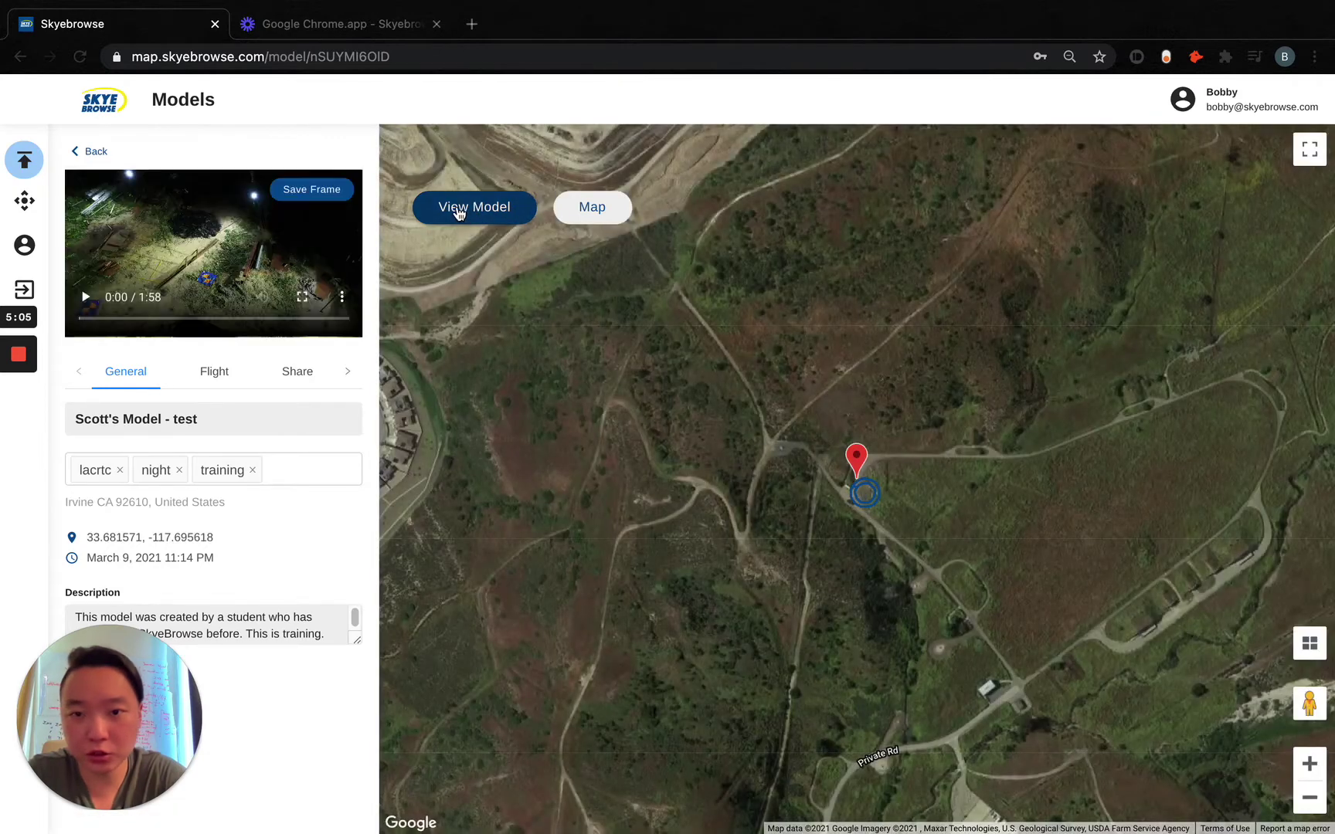
click(459, 212)
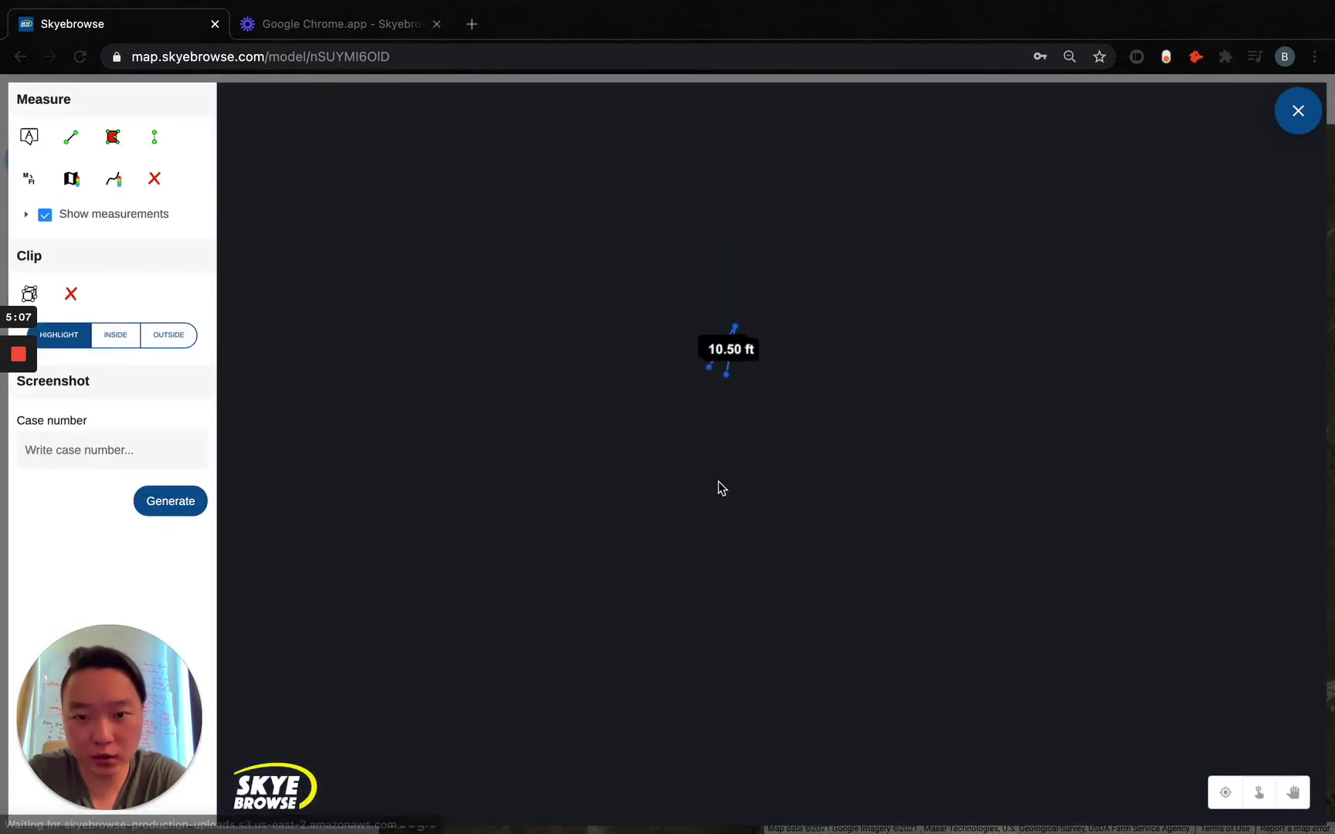
click(154, 179)
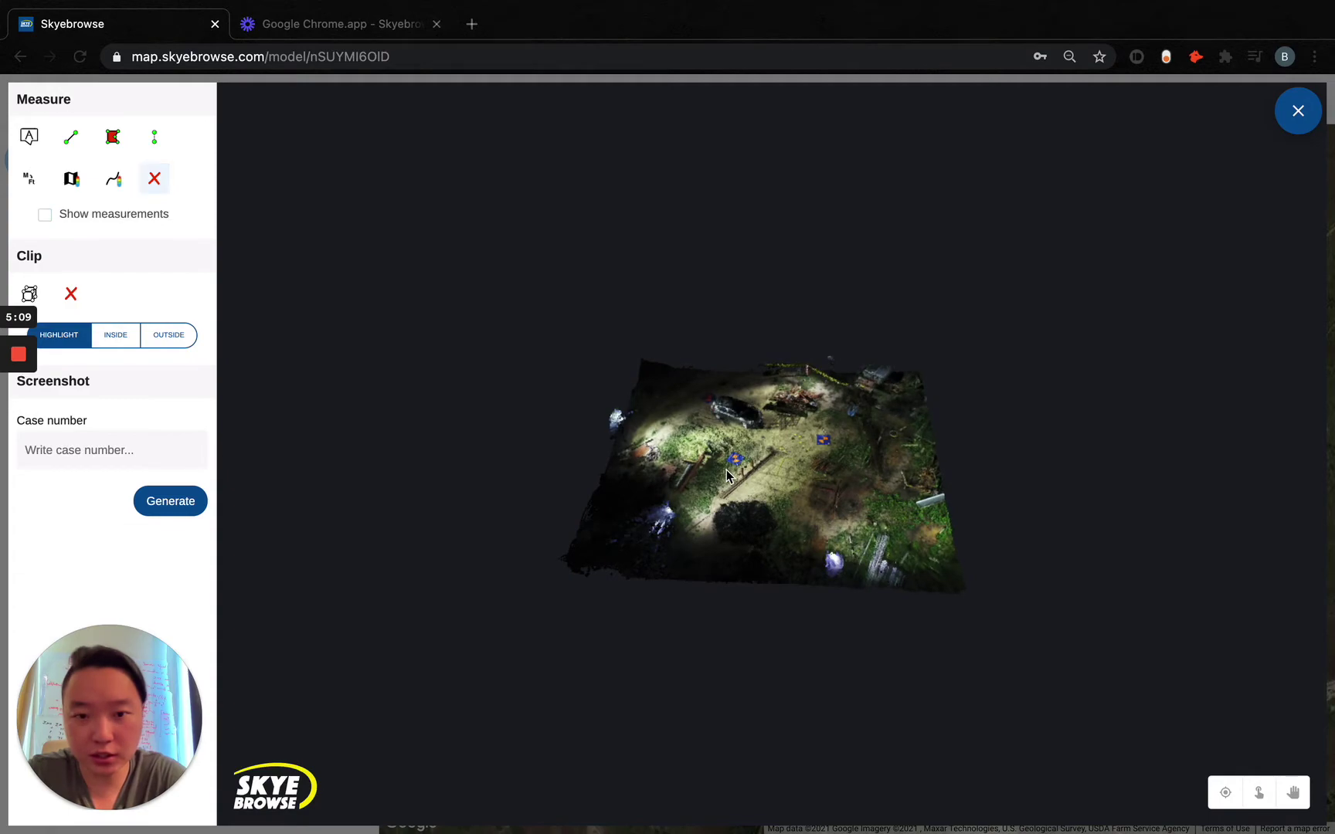
Place a clip volume over the front half of the parked car and pull its front face slightly inward.
scroll(726, 470, up, 5)
scroll(813, 572, up, 3)
right_drag(814, 572, 659, 429)
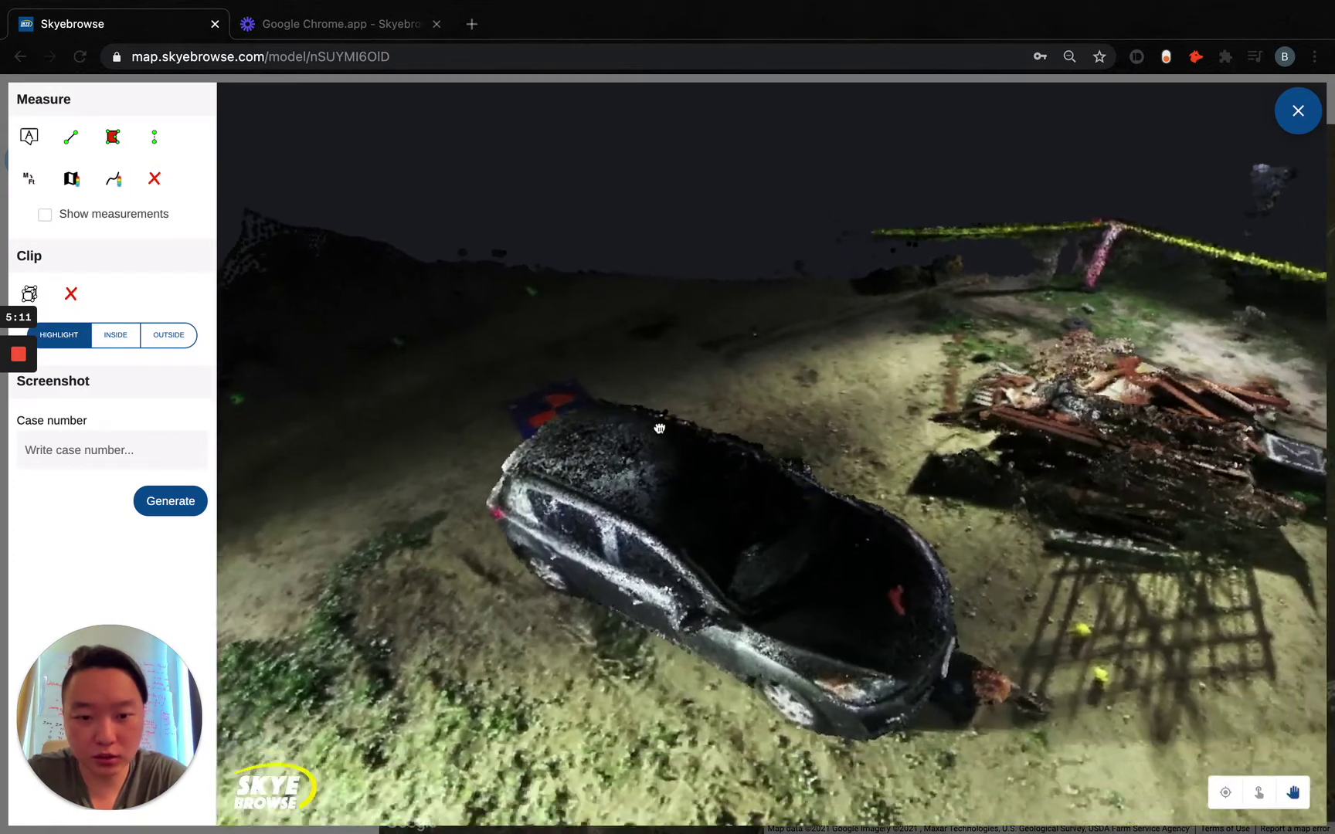
drag(658, 429, 597, 420)
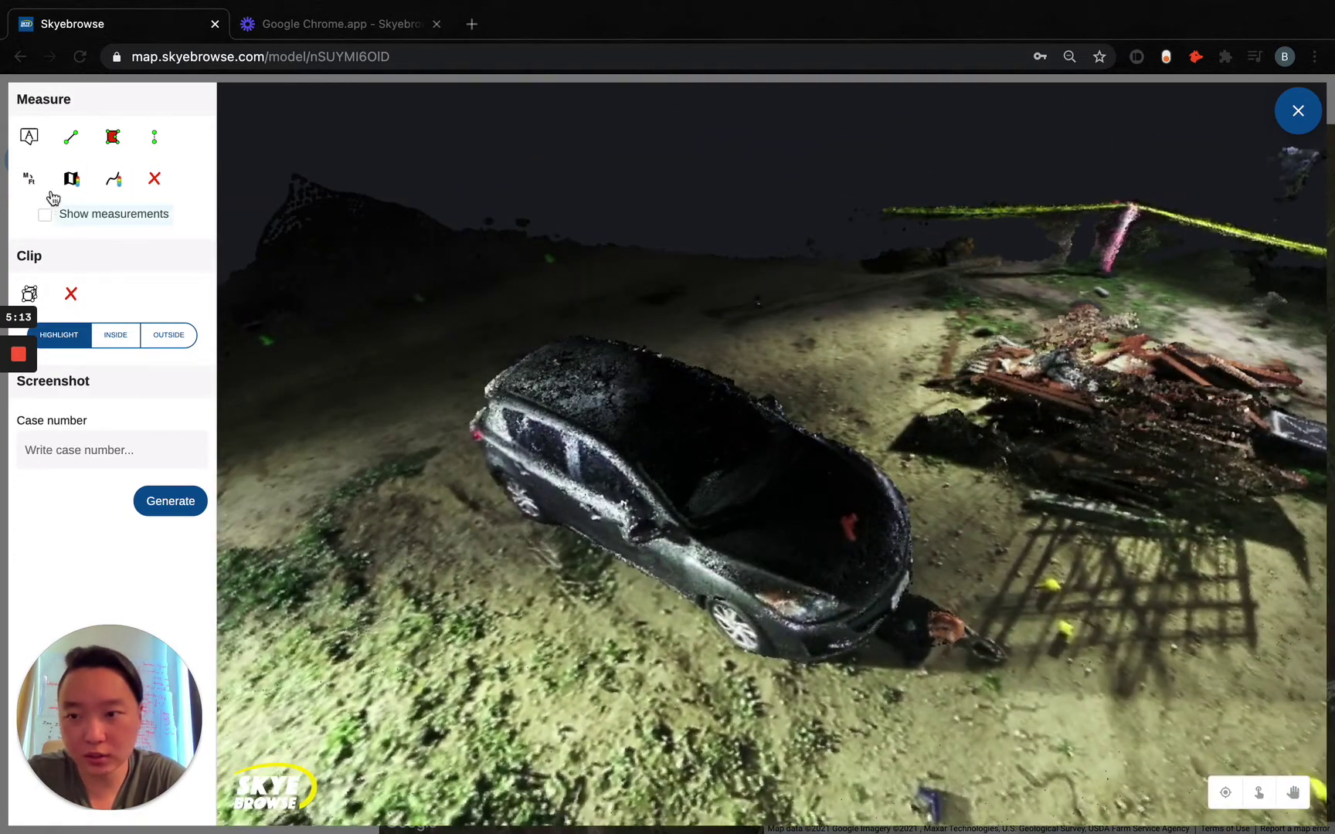
scroll(803, 570, down, 5)
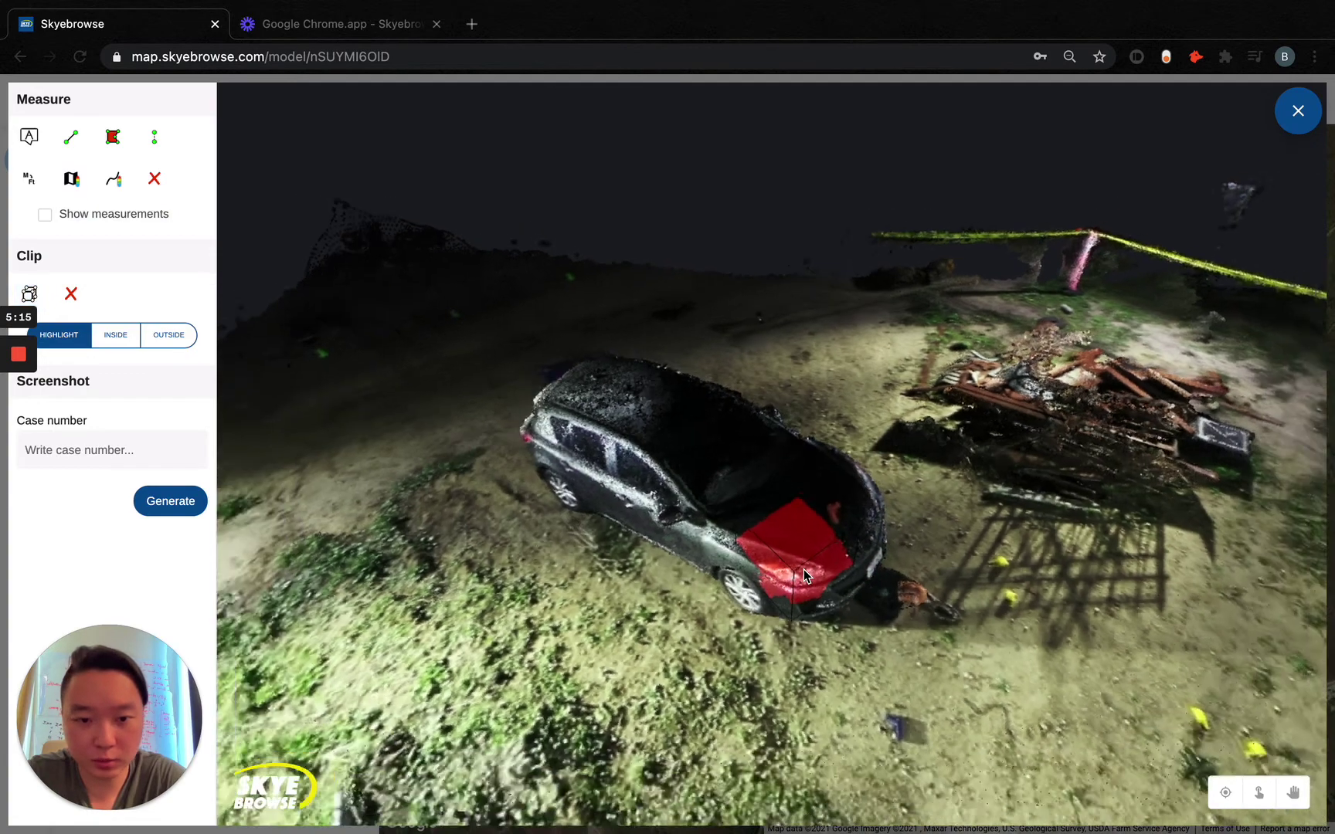
scroll(779, 483, down, 5)
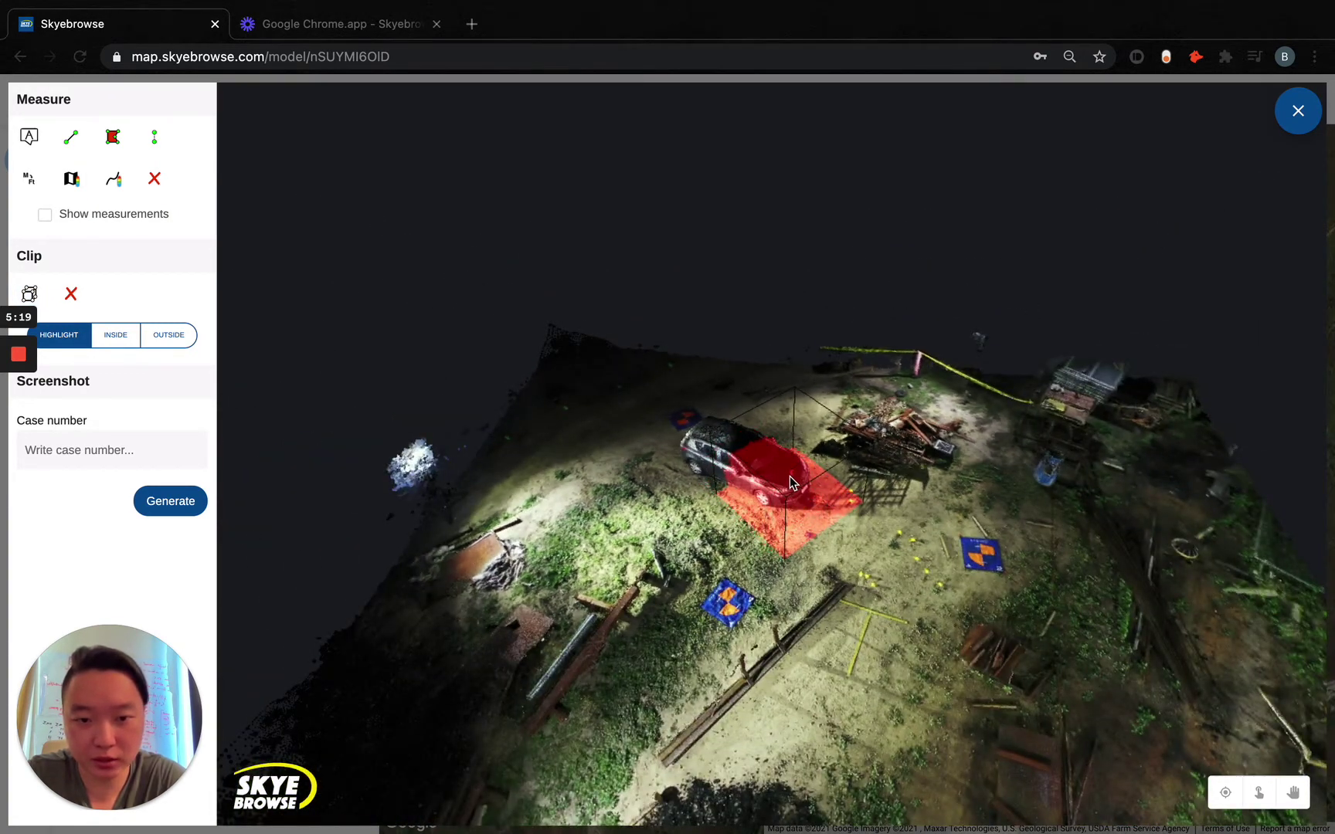
click(804, 524)
drag(820, 512, 791, 500)
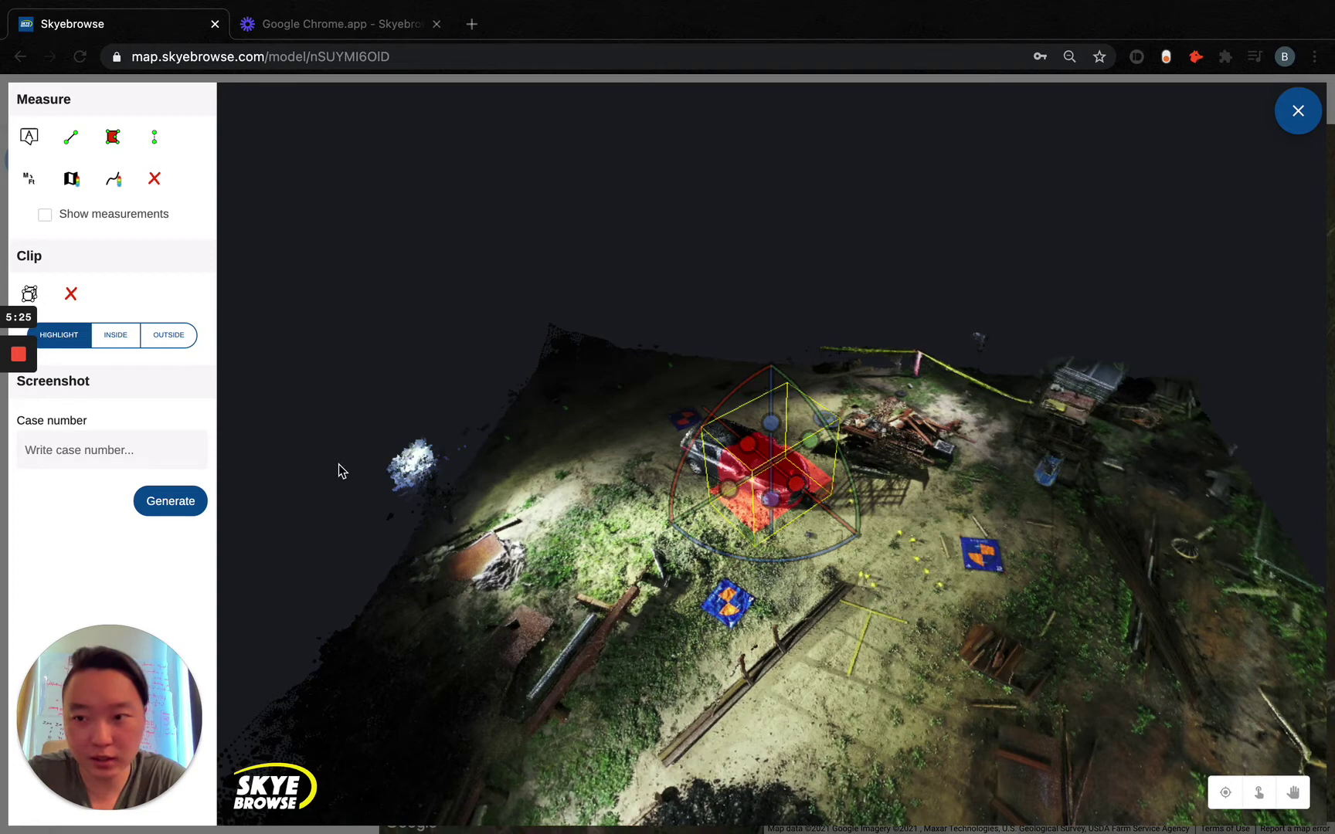
Set the clip mode to Inside to isolate the part of the car within the volume, and inspect it.
click(117, 336)
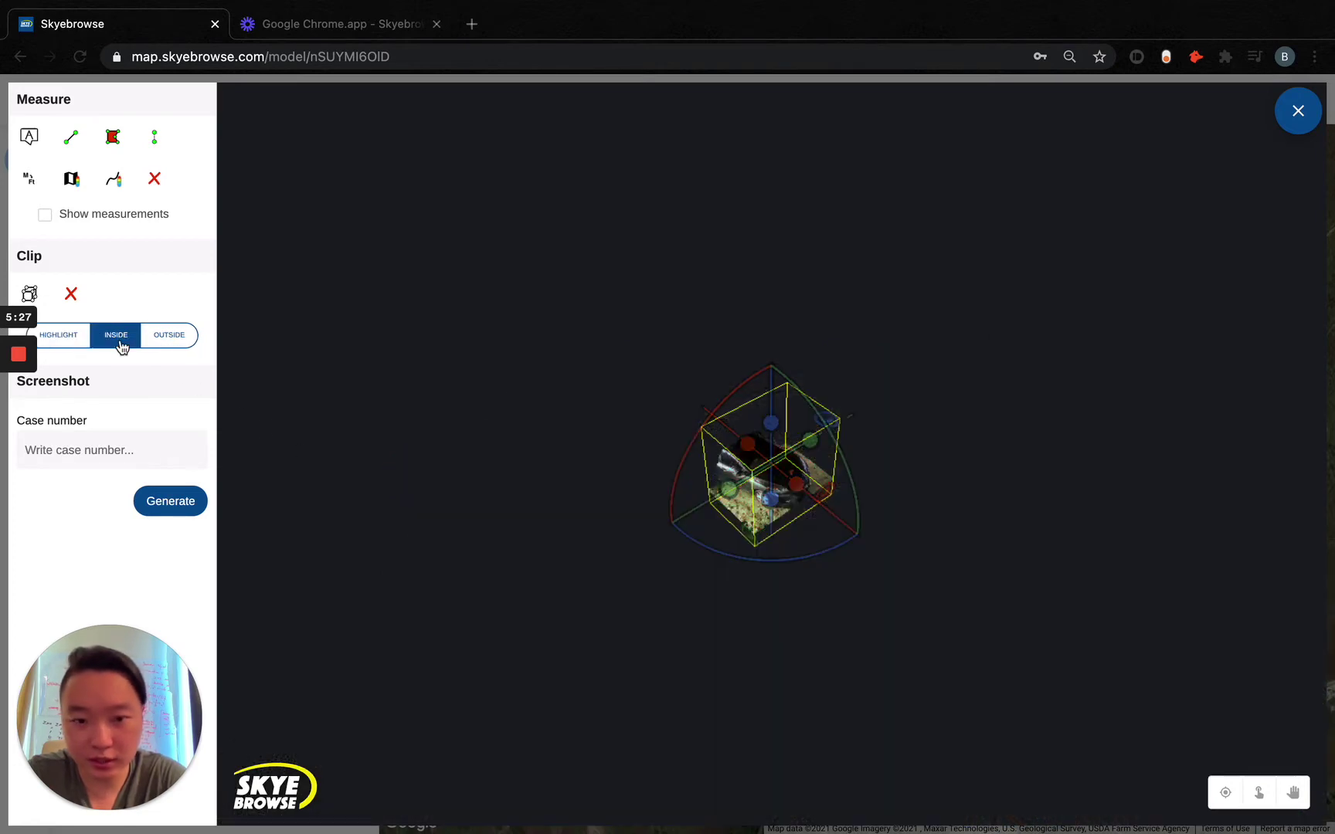
mouse_move(407, 538)
mouse_down()
mouse_move(616, 548)
mouse_move(864, 537)
mouse_move(499, 585)
mouse_move(500, 492)
mouse_move(838, 515)
mouse_move(981, 580)
mouse_move(977, 635)
mouse_up()
scroll(918, 572, up, 5)
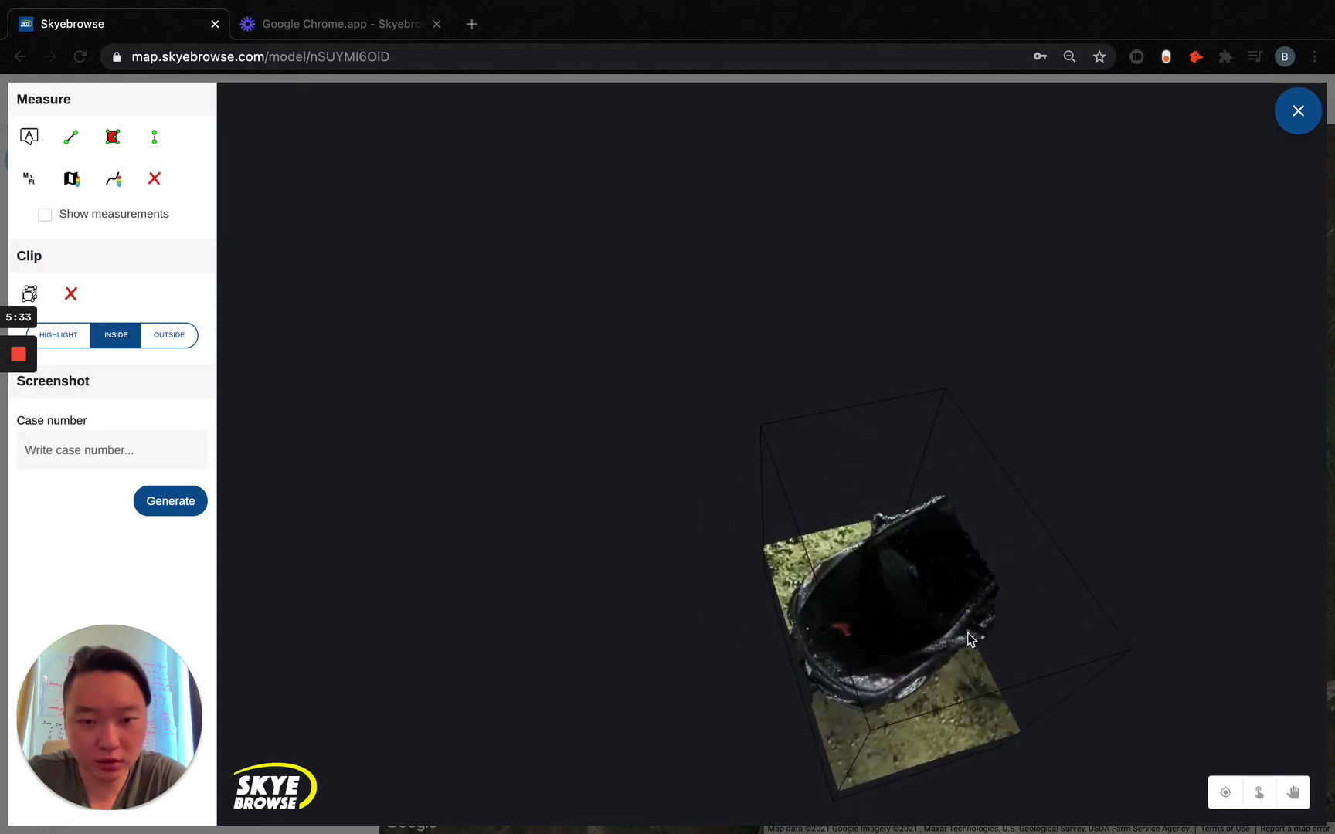
drag(917, 571, 834, 587)
scroll(977, 588, down, 5)
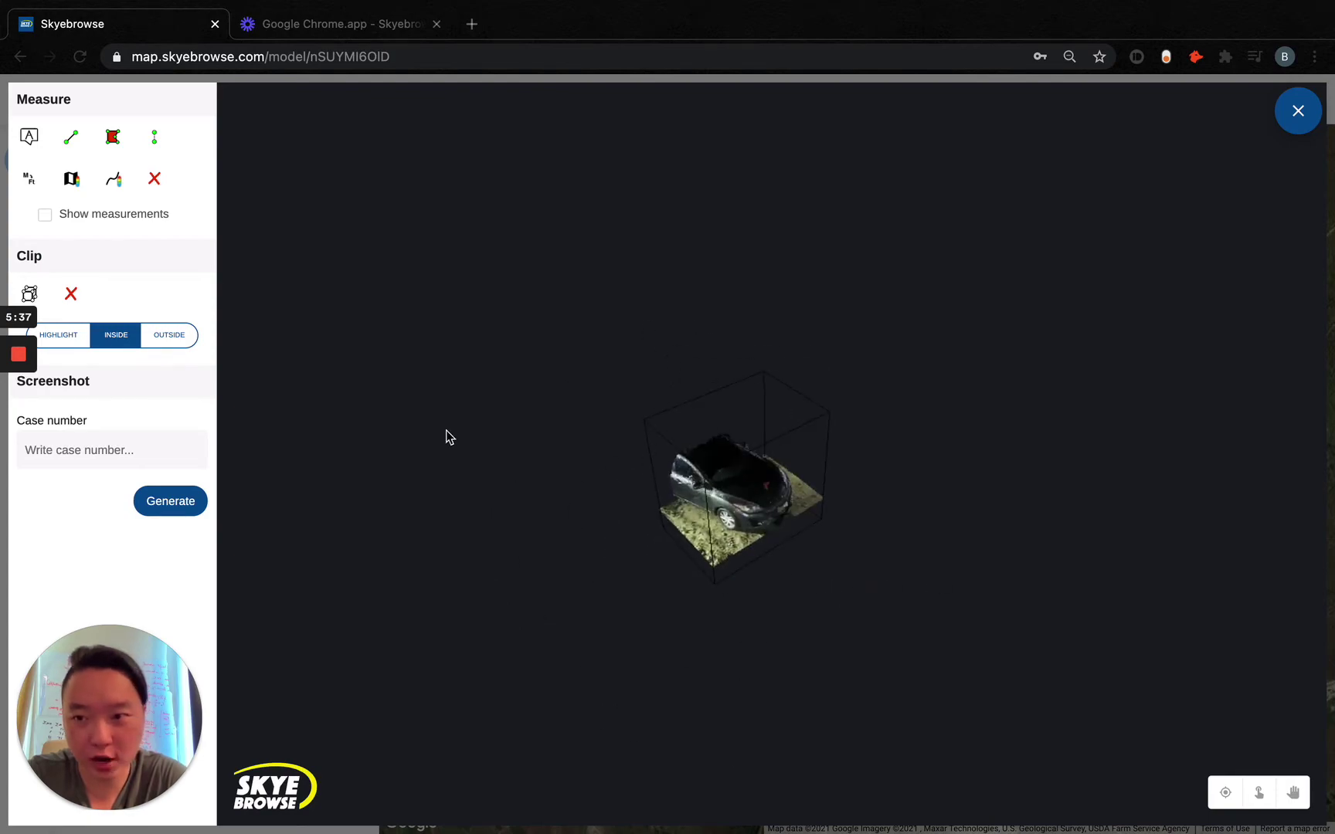
Switch the clip mode to Outside to cut the volume's contents out of the scene.
click(176, 337)
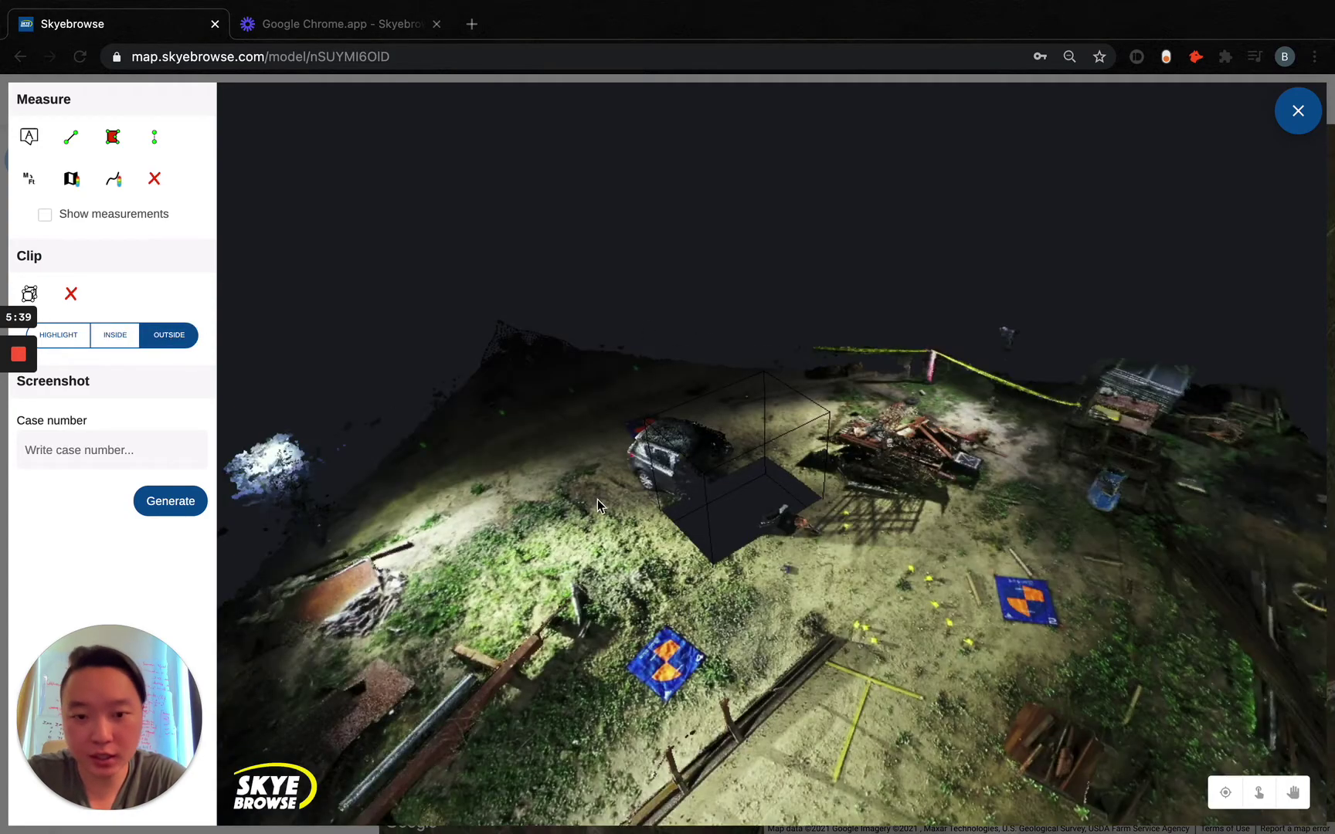
scroll(597, 506, up, 6)
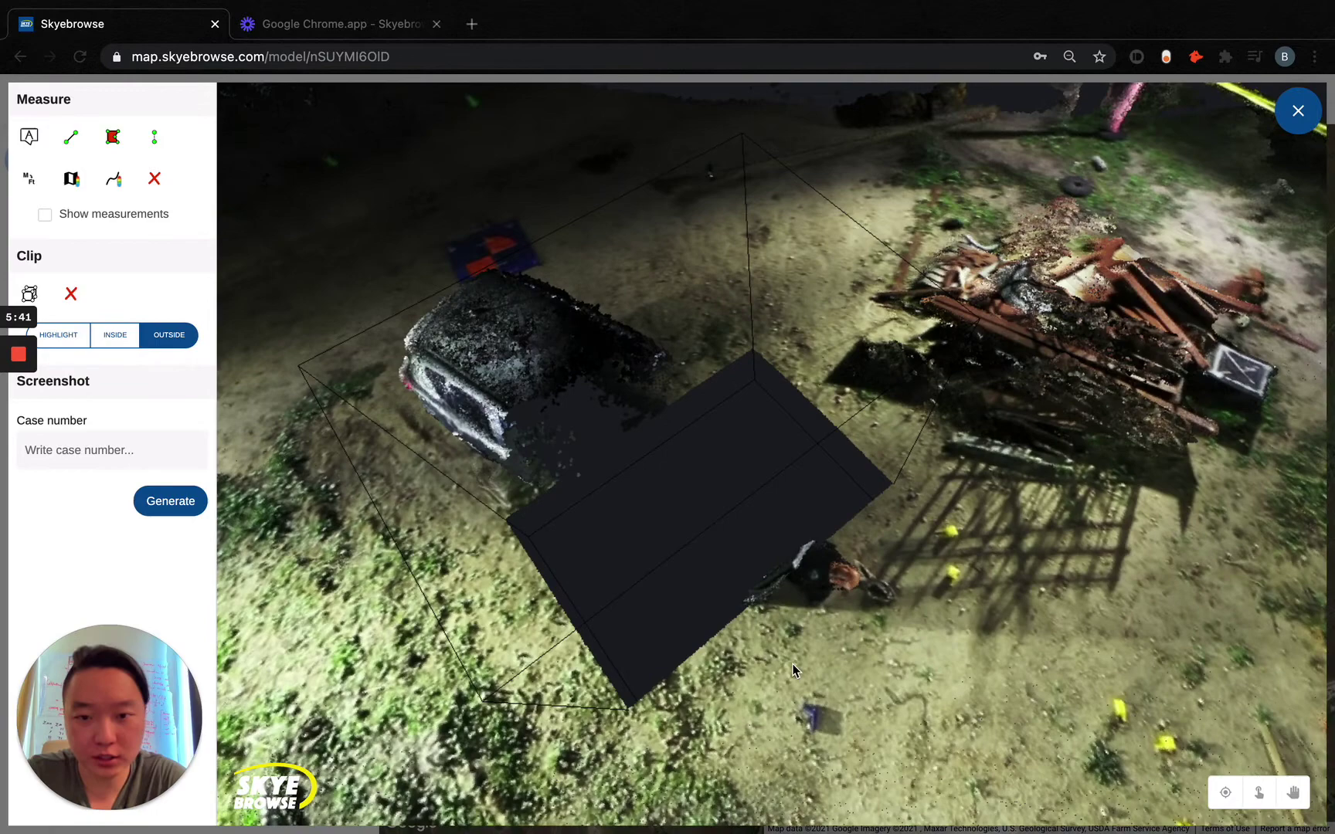
drag(796, 671, 804, 618)
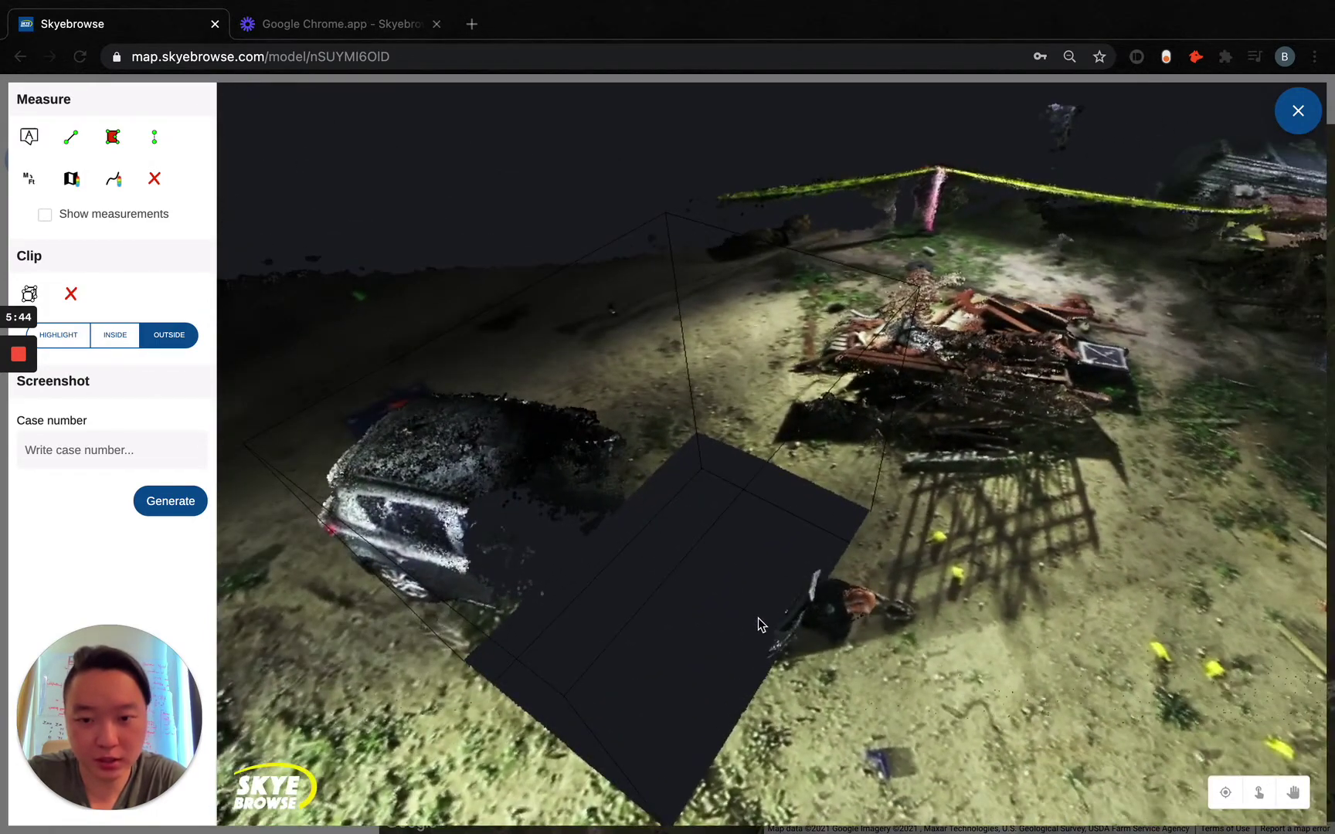
Resize the clip volume at the car's front, adjusting its front face and lowering its top face toward the ground, and deselect it.
click(759, 617)
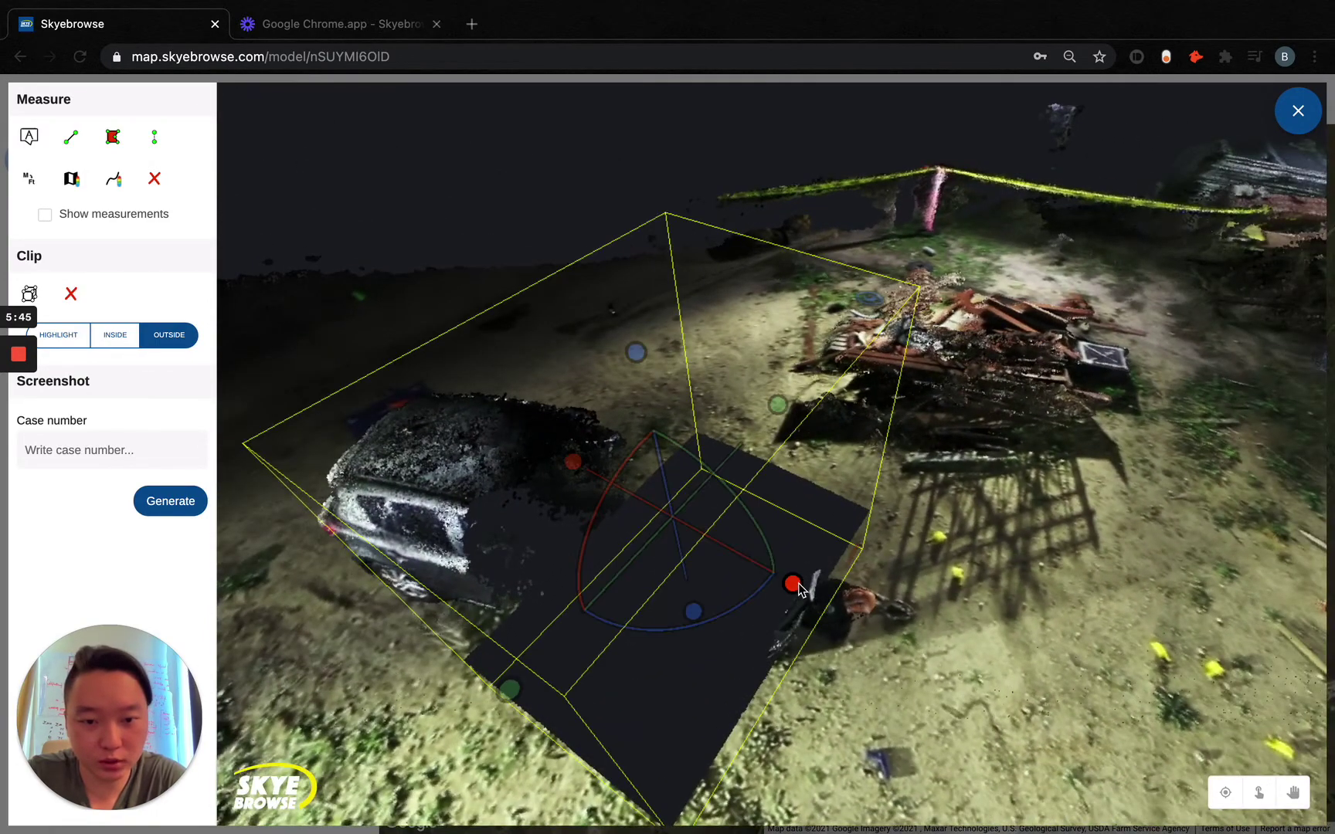
drag(799, 589, 816, 593)
drag(906, 672, 689, 510)
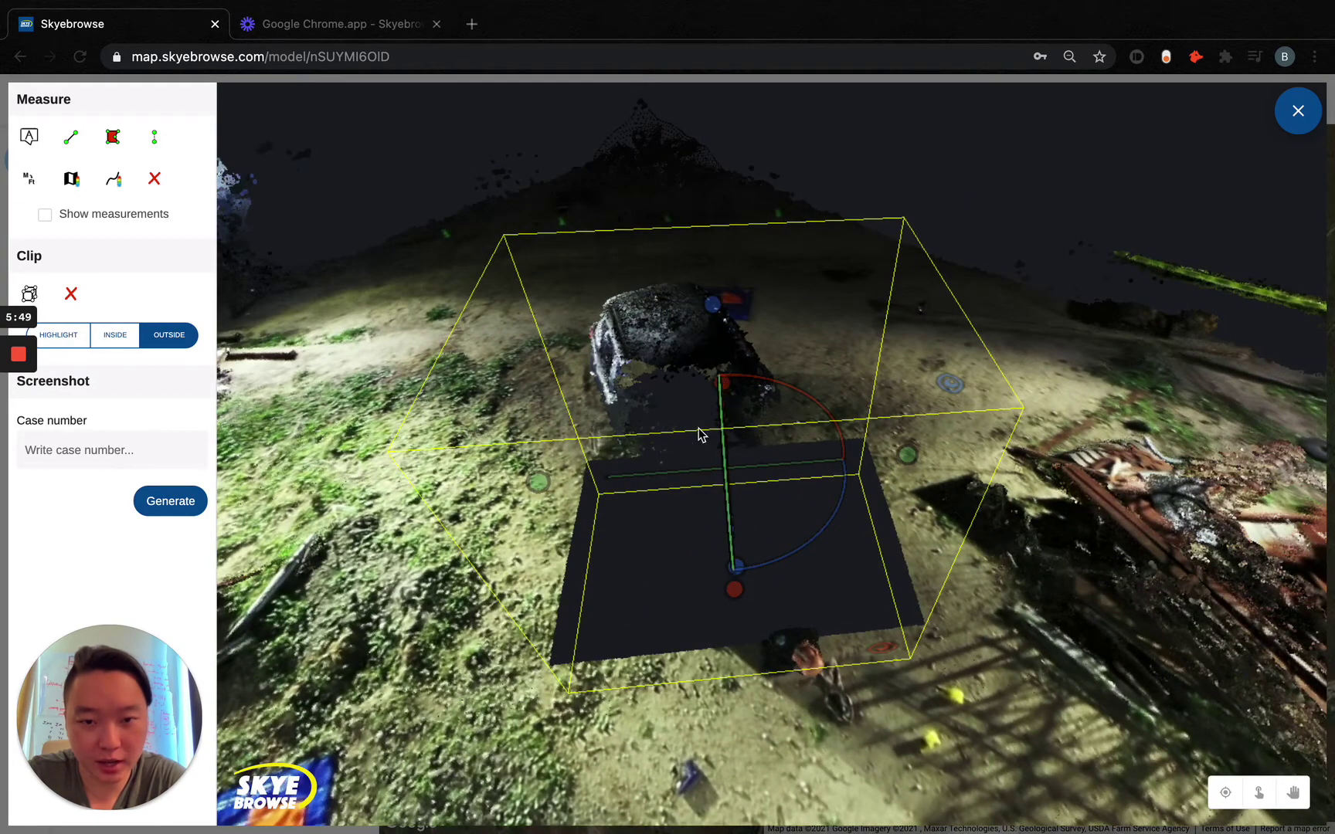
drag(717, 317, 720, 484)
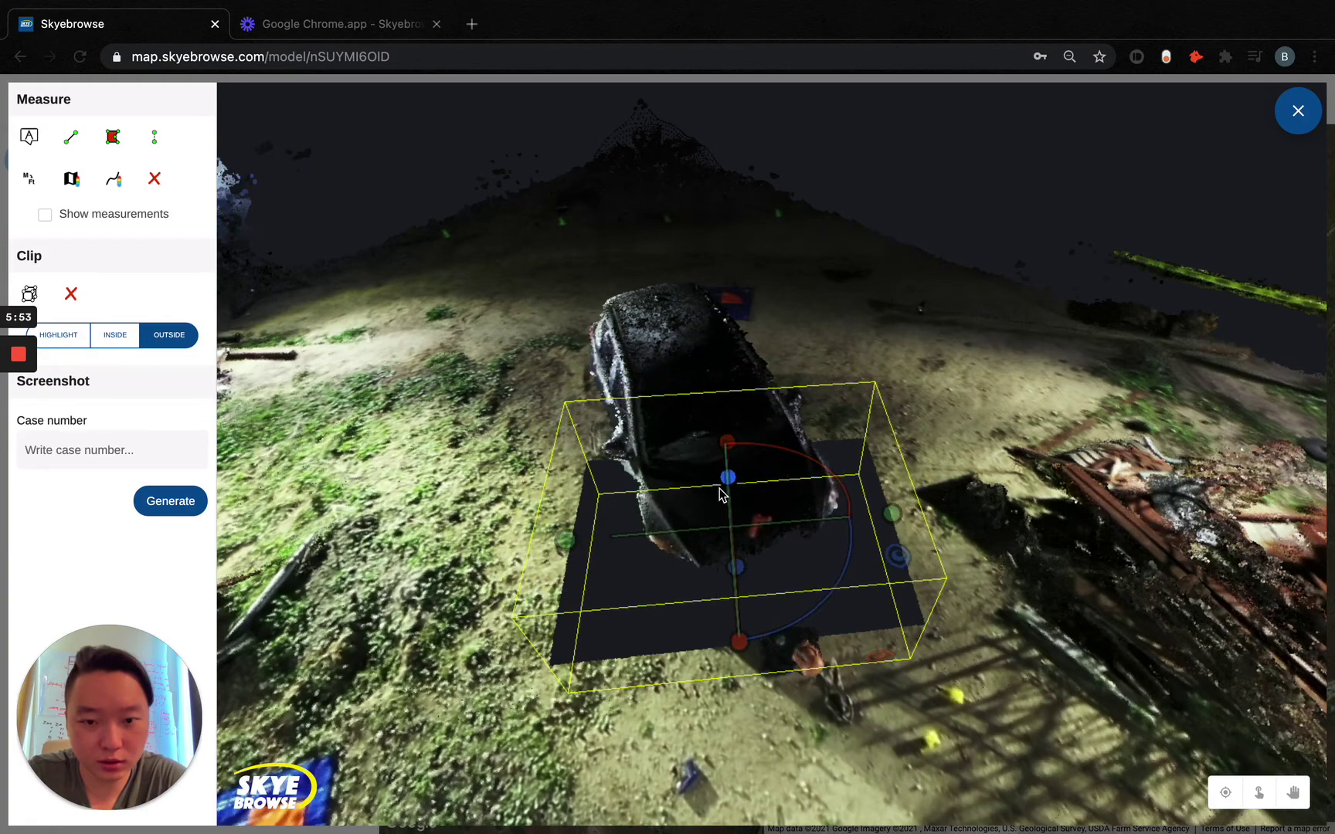
scroll(720, 487, up, 3)
scroll(346, 642, down, 3)
scroll(345, 641, down, 4)
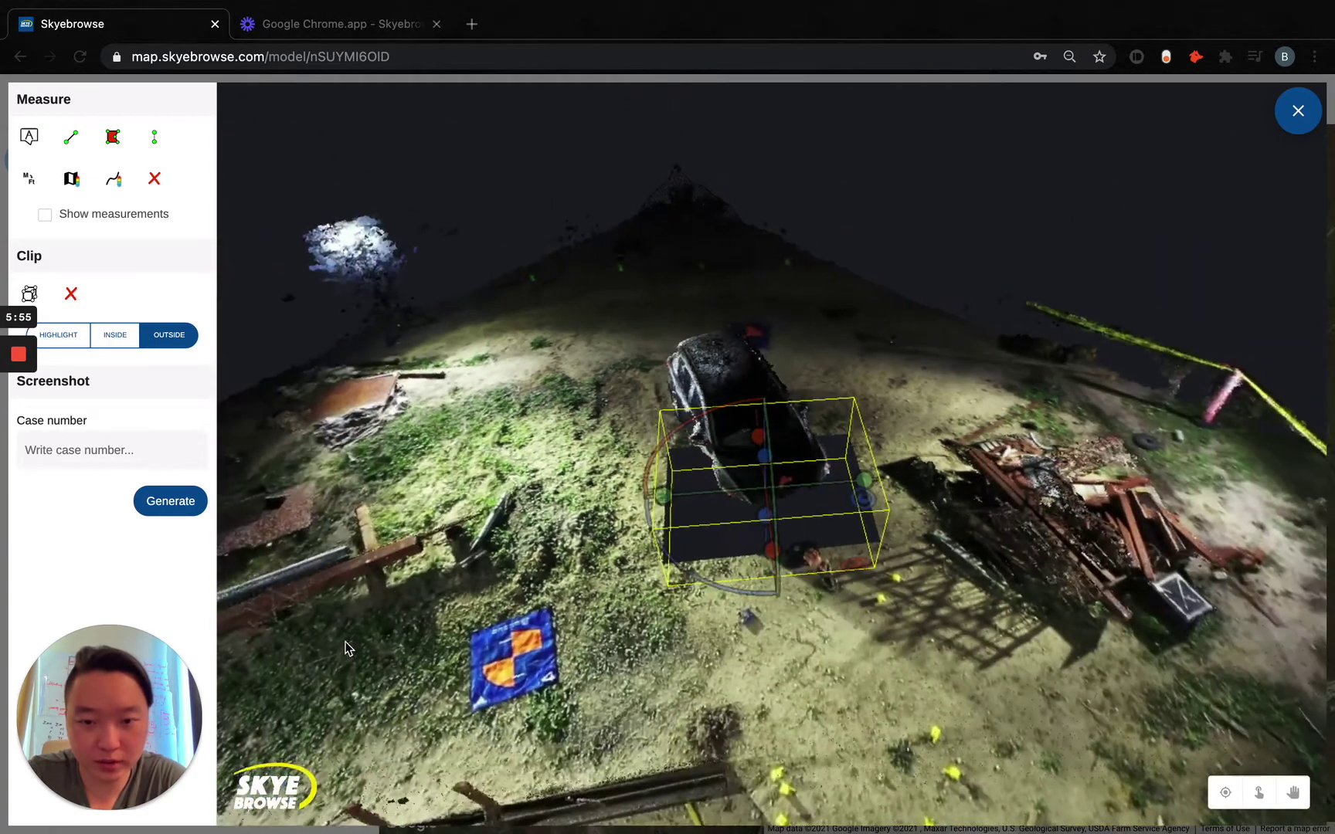
drag(347, 761, 633, 739)
click(632, 739)
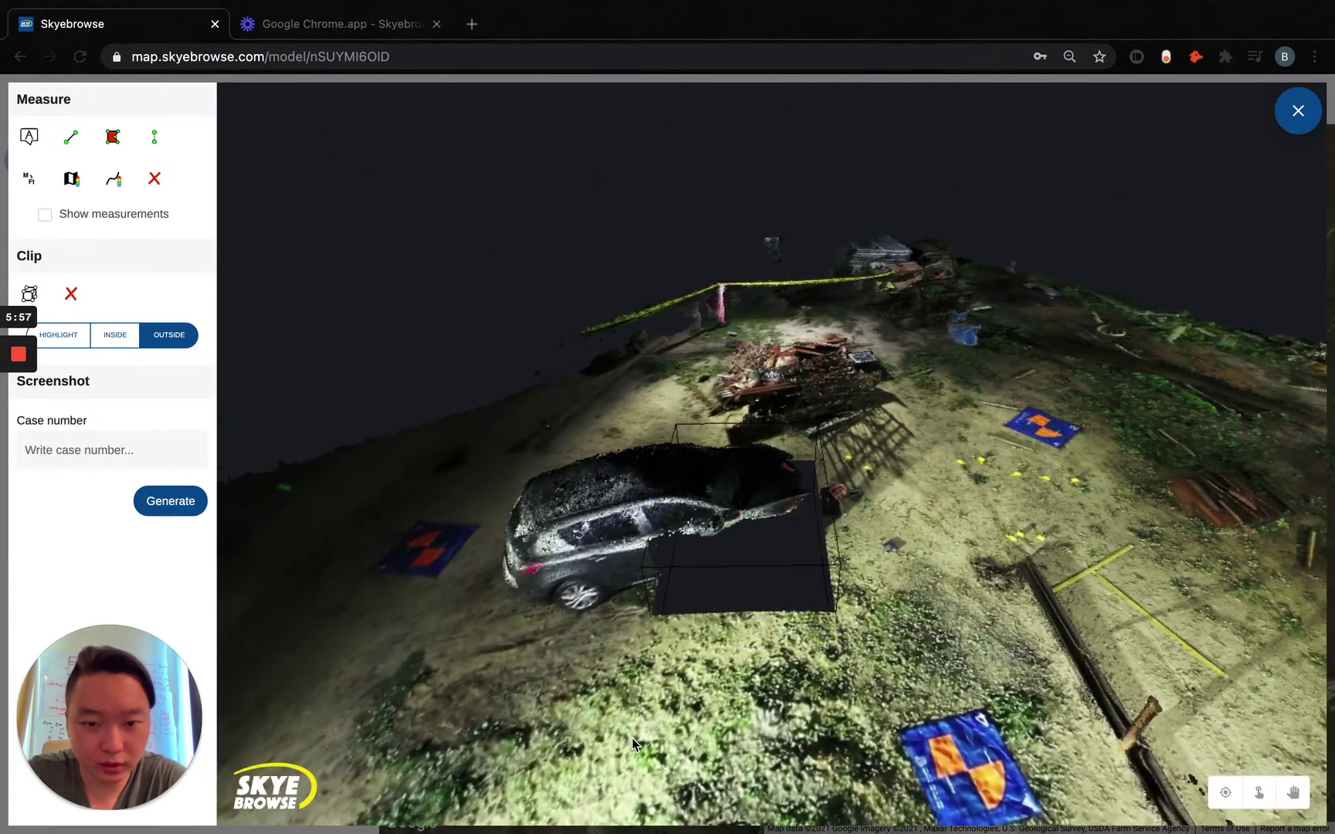
Remove all clip volumes so the whole night scene is shown again.
drag(756, 663, 845, 480)
drag(596, 521, 612, 547)
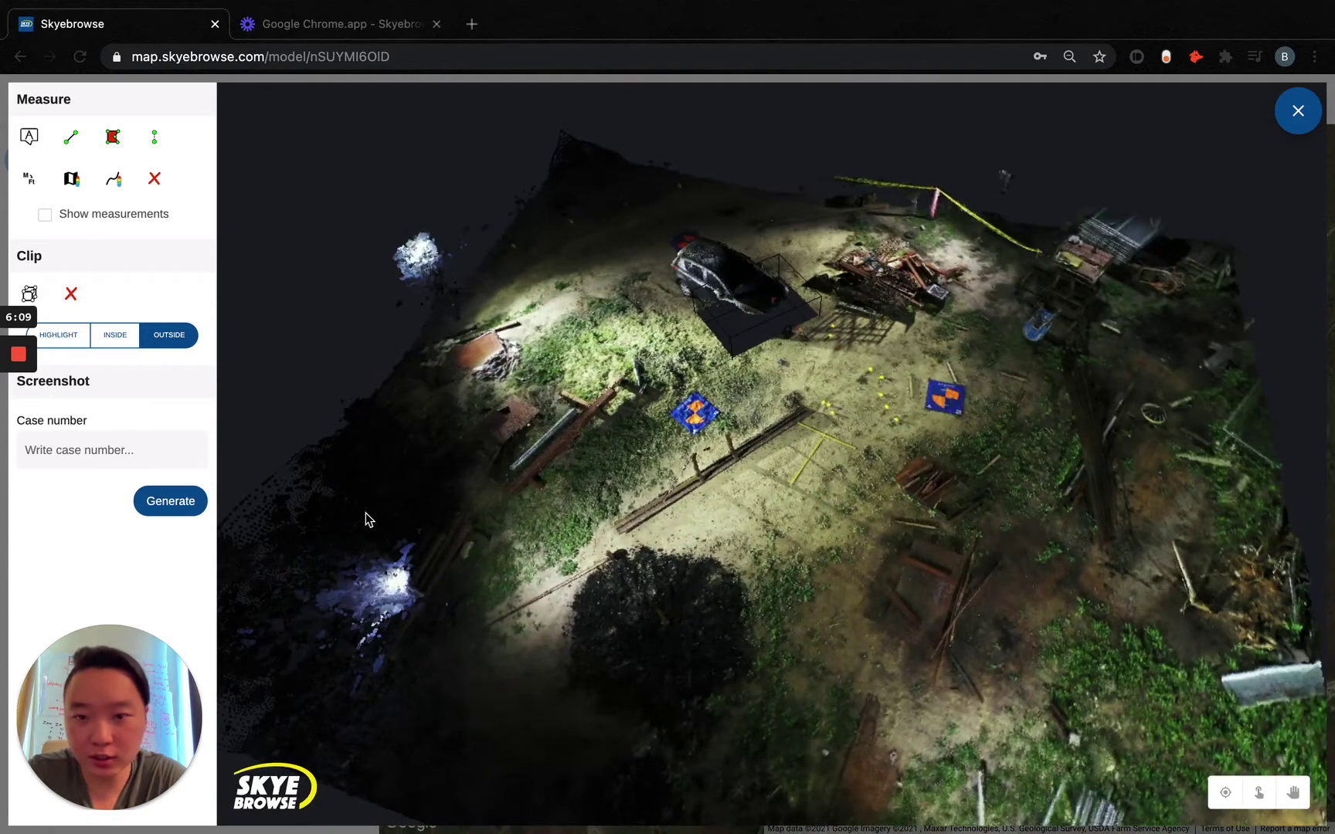
drag(369, 519, 501, 492)
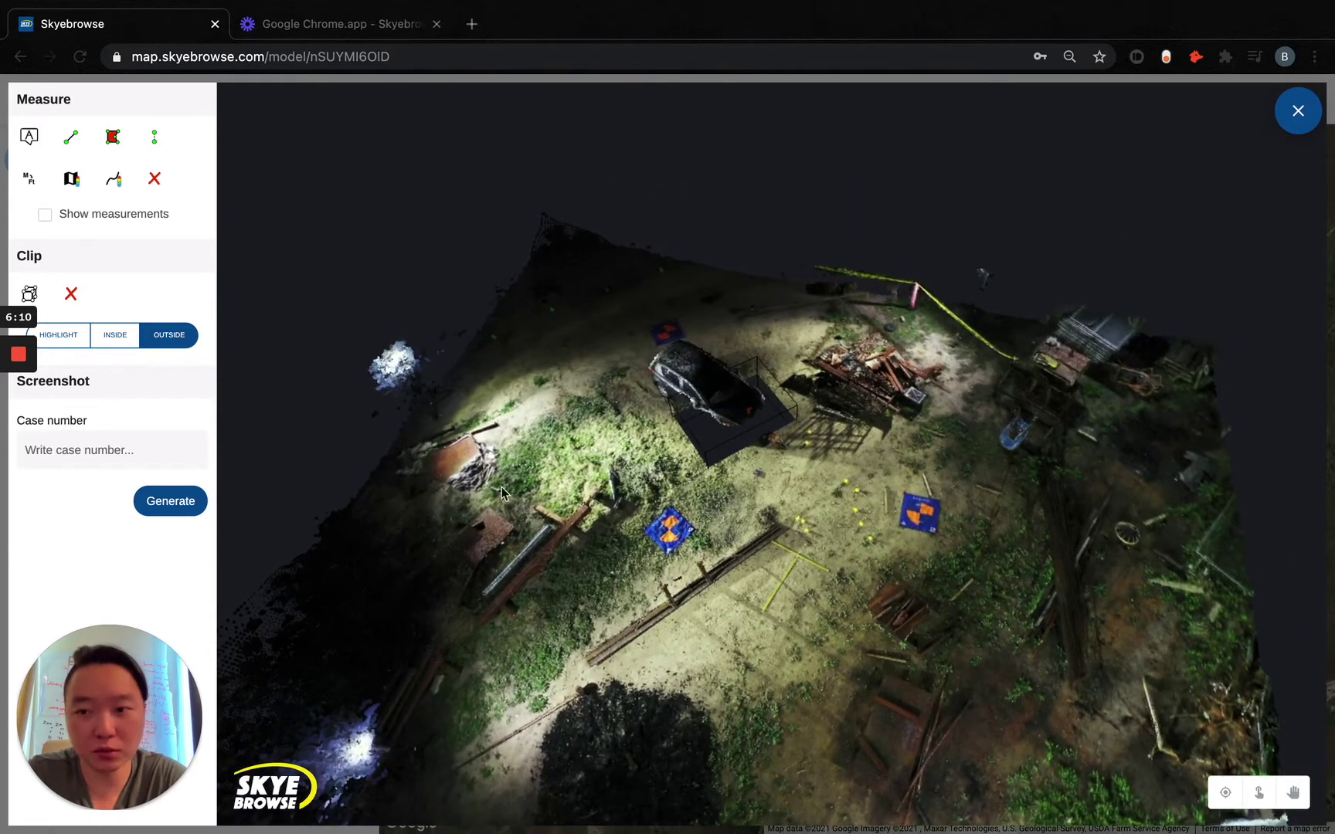
click(70, 293)
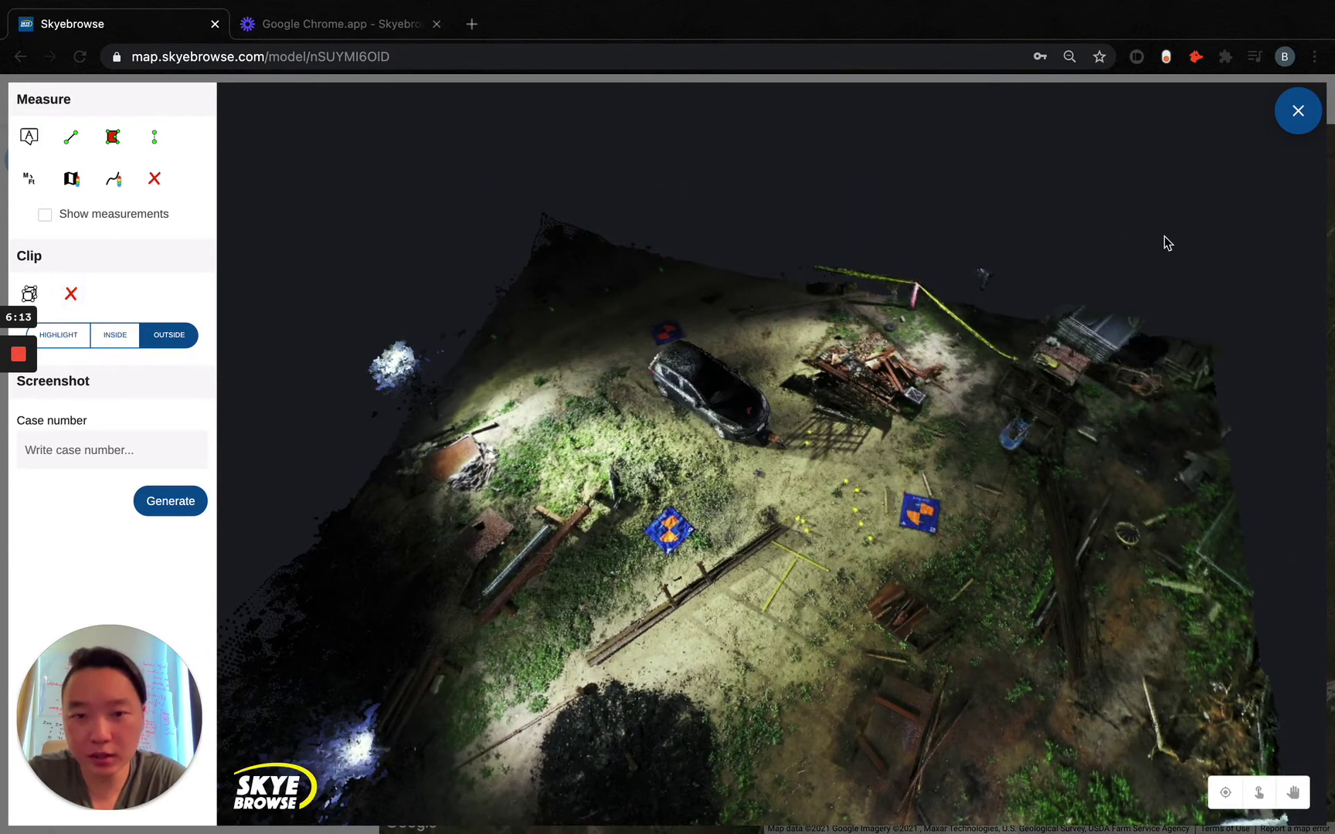
Measure the distance between the scale marks along the lower edge of the blue and orange target numbered 4.
scroll(765, 486, up, 2)
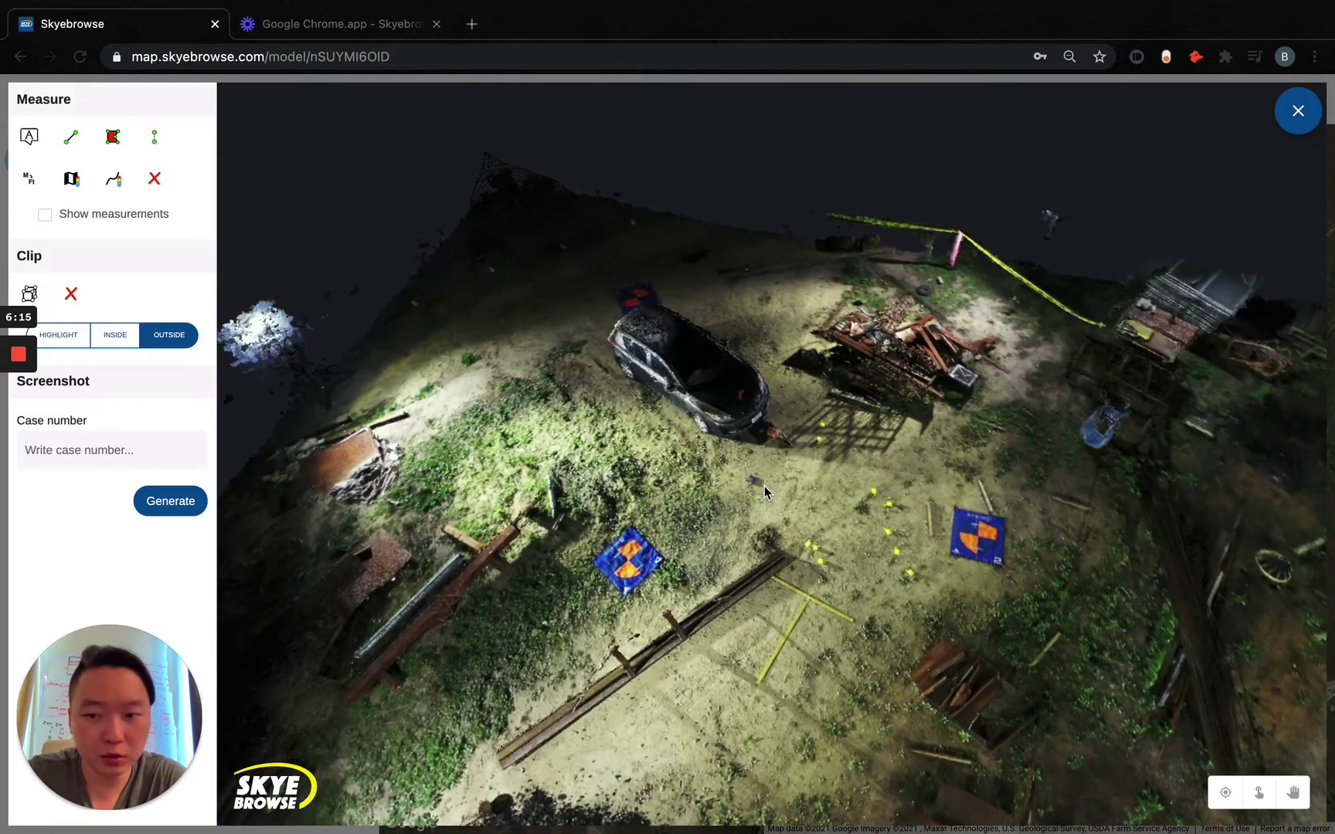
drag(765, 486, 739, 580)
right_drag(740, 579, 753, 585)
scroll(736, 494, up, 8)
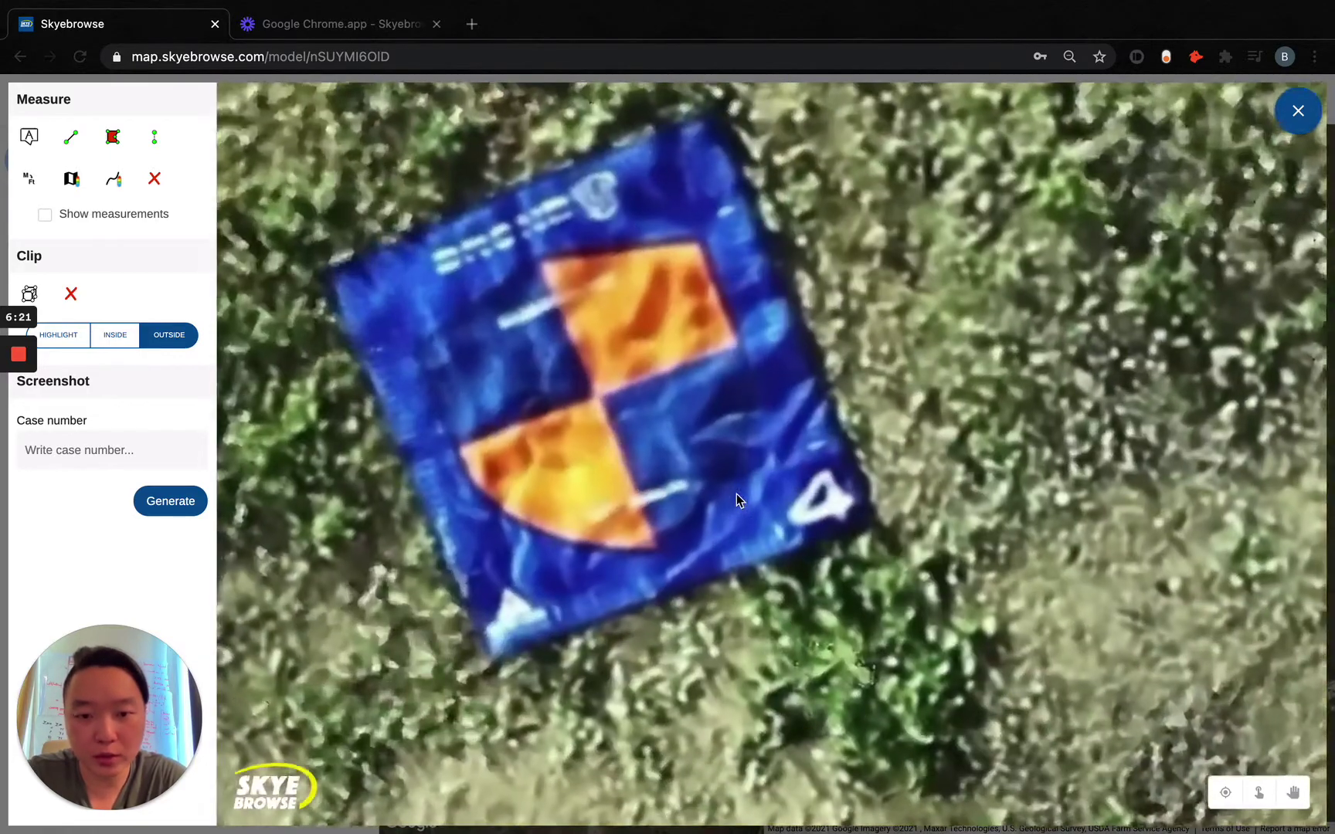
right_drag(737, 493, 794, 427)
drag(794, 427, 699, 426)
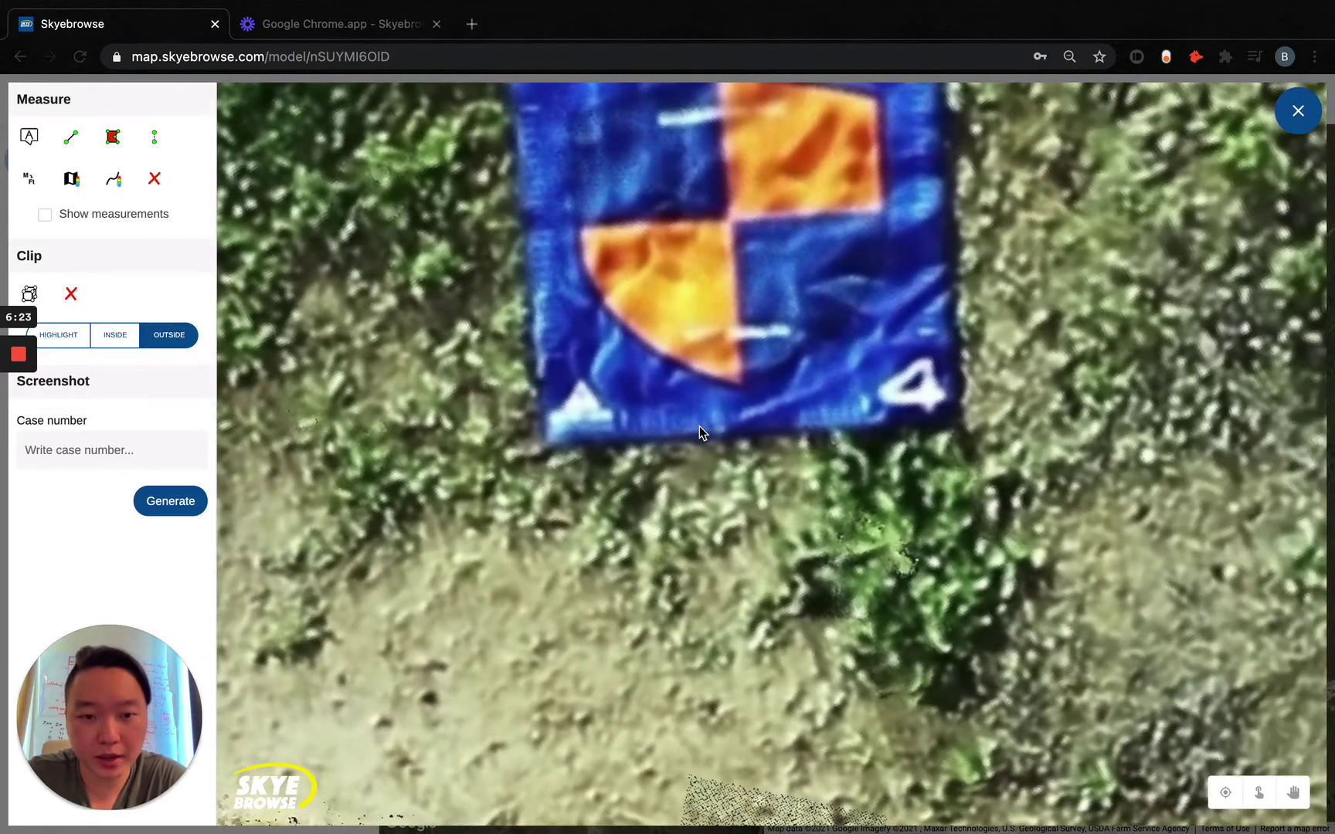
click(71, 136)
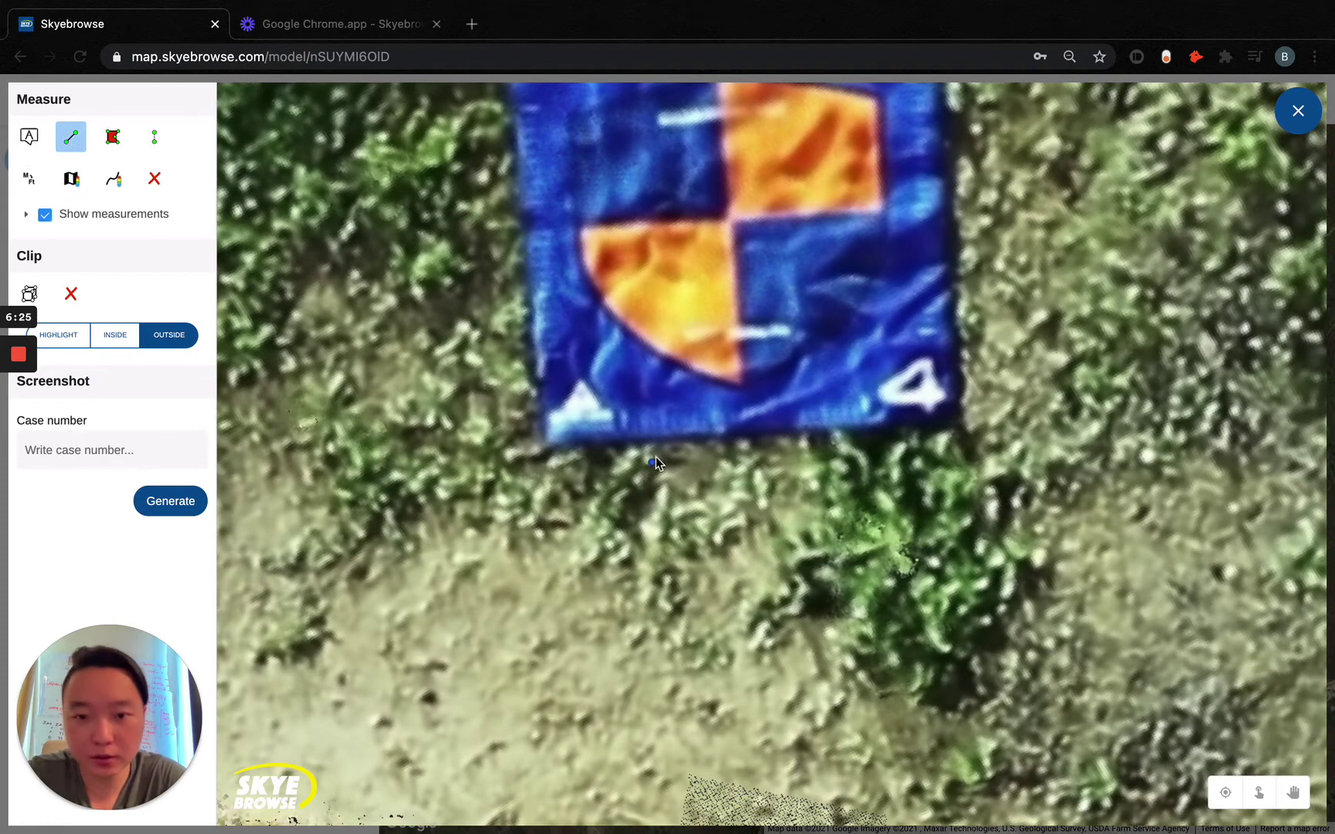
click(624, 438)
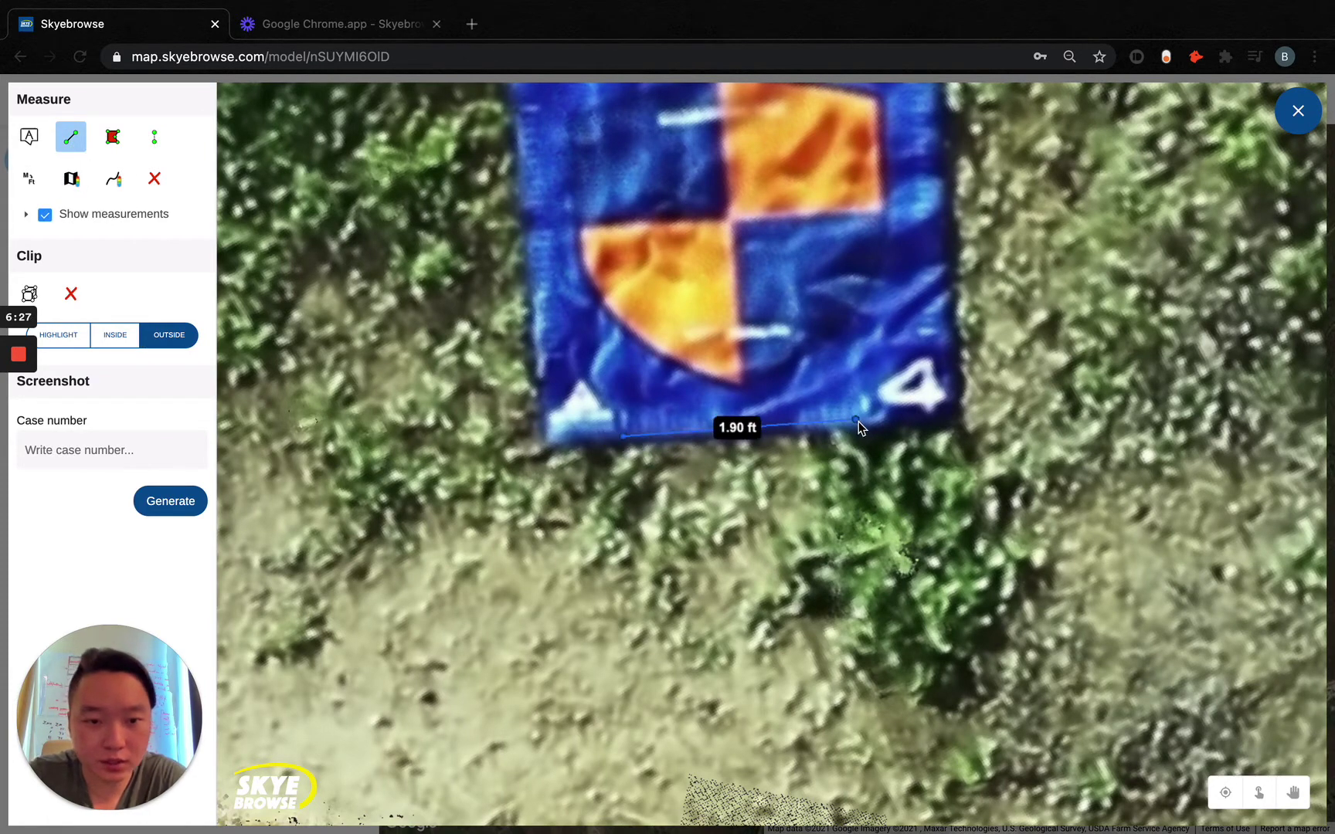
scroll(708, 541, down, 5)
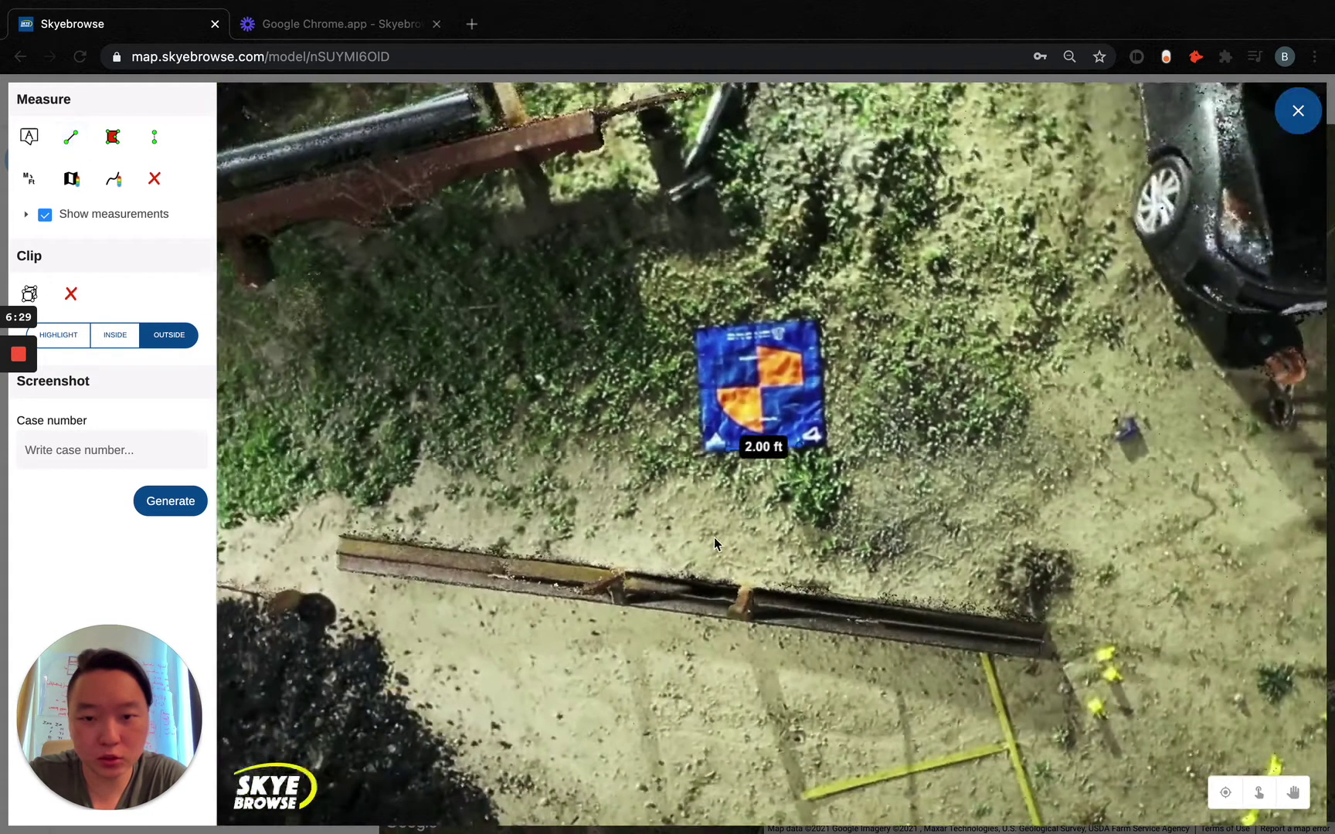
Annotate the small blue object on the ground near the front of the car with the label "gun".
right_drag(772, 602, 502, 607)
scroll(575, 524, down, 2)
drag(502, 608, 669, 568)
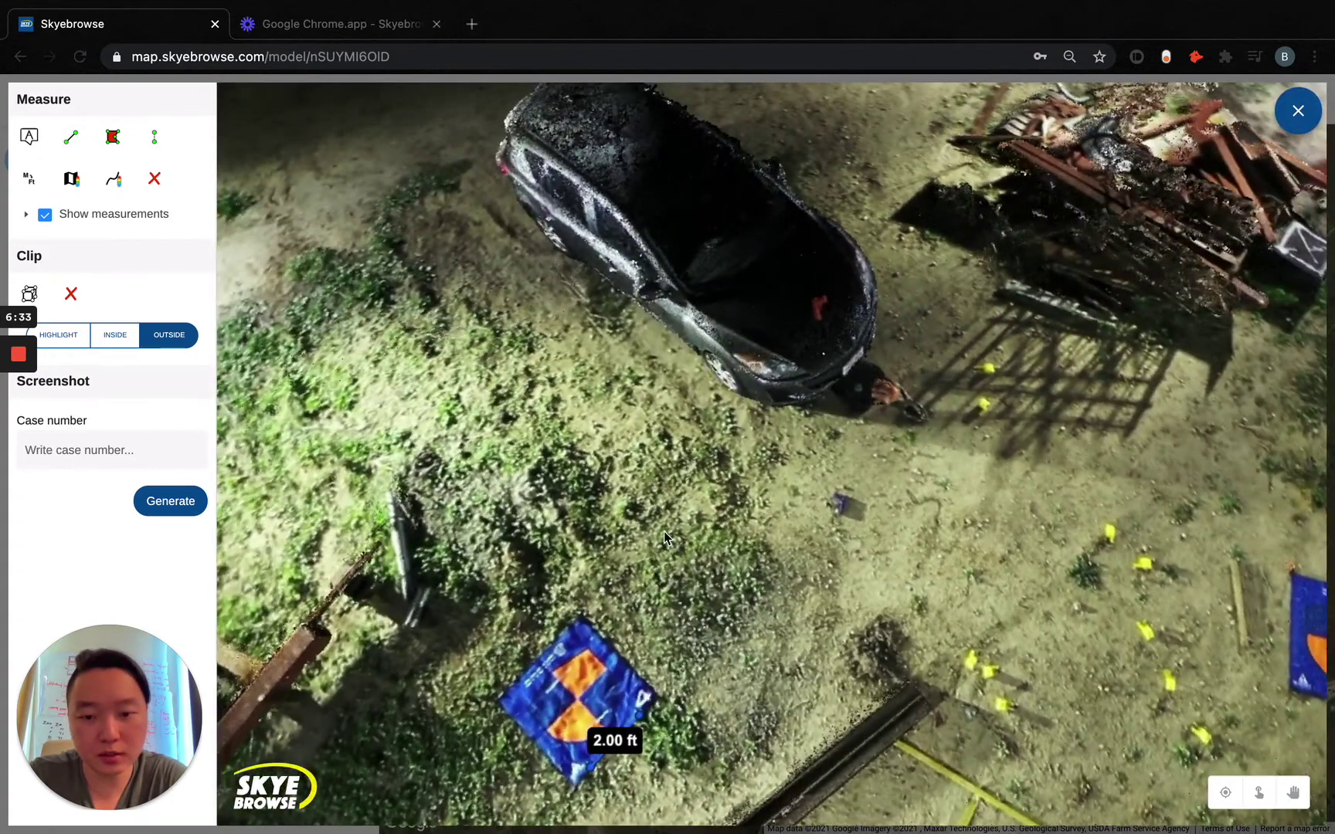
drag(779, 534, 600, 524)
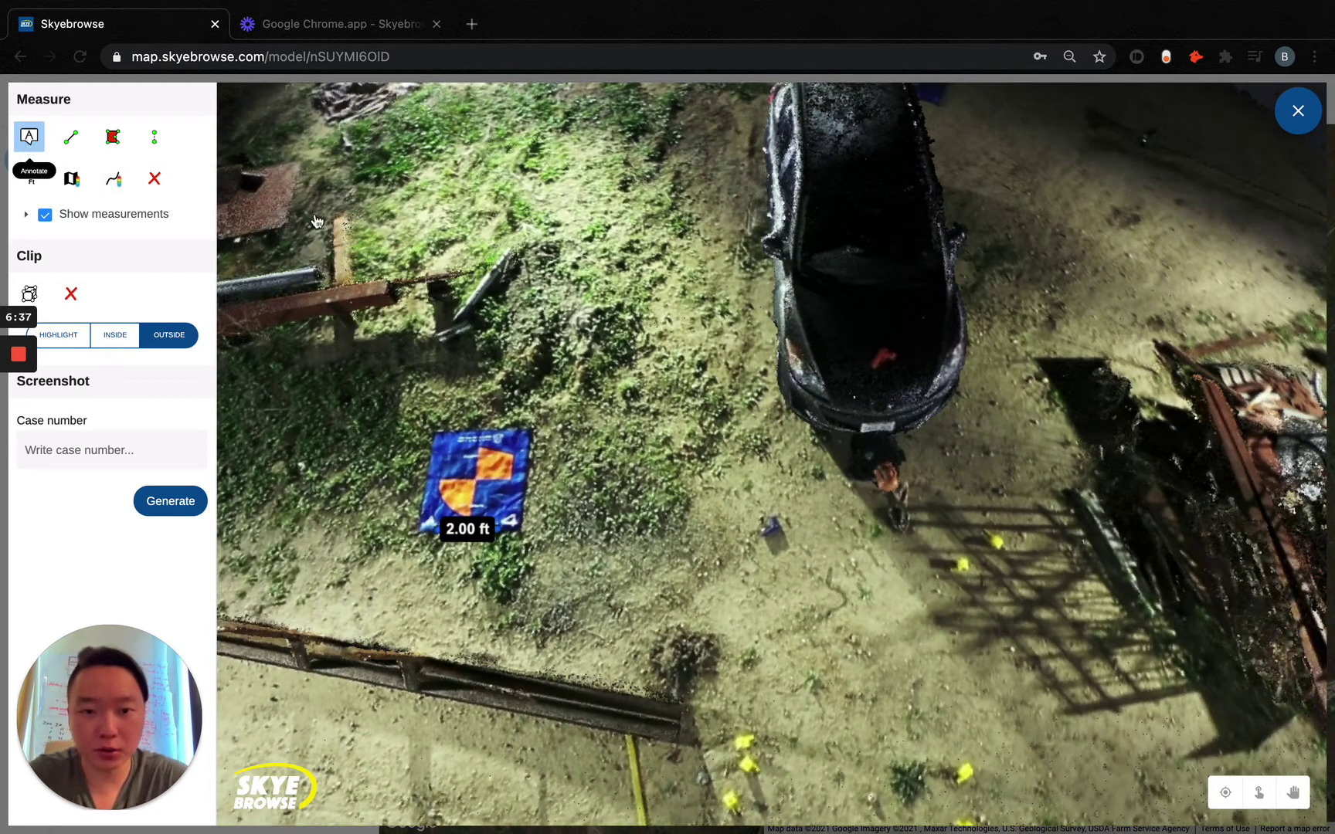
drag(595, 373, 552, 372)
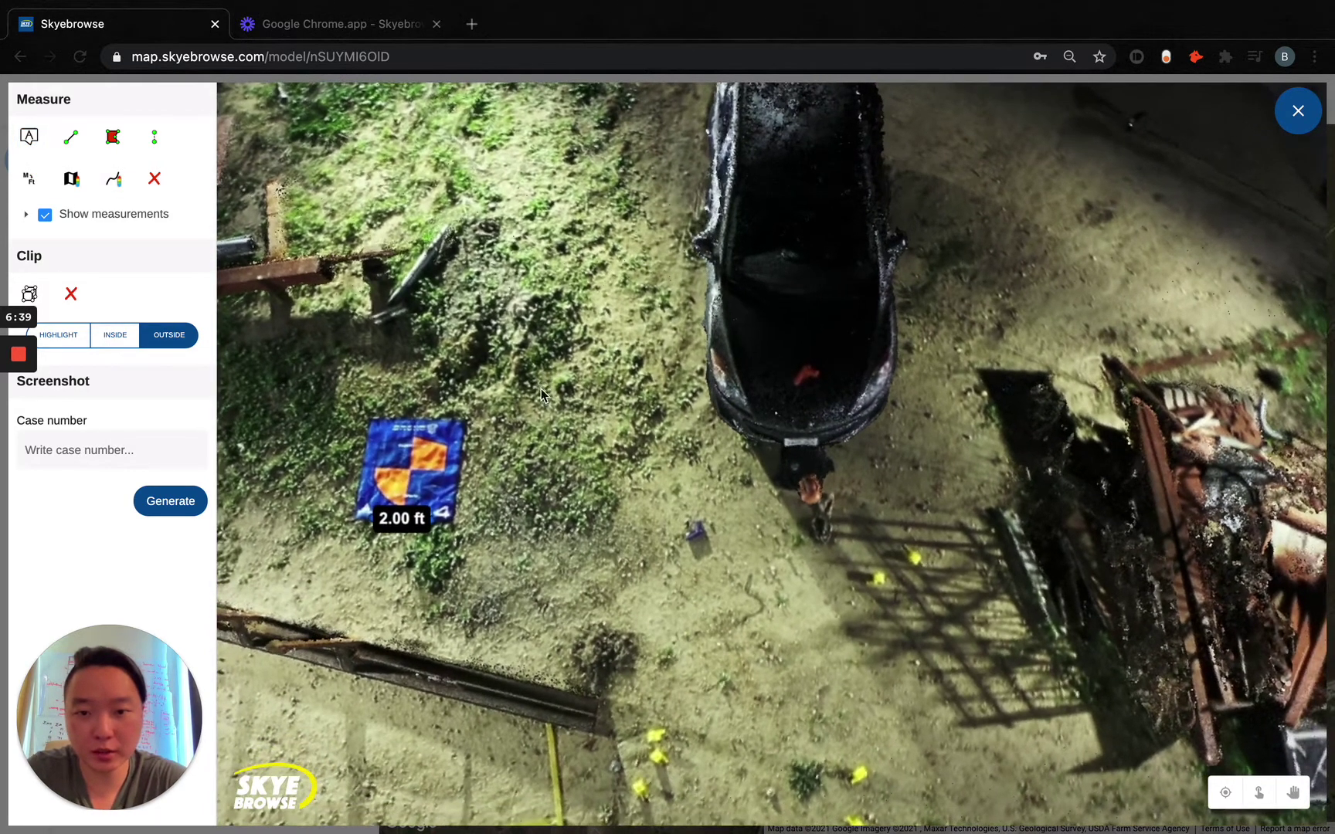
click(29, 138)
click(590, 396)
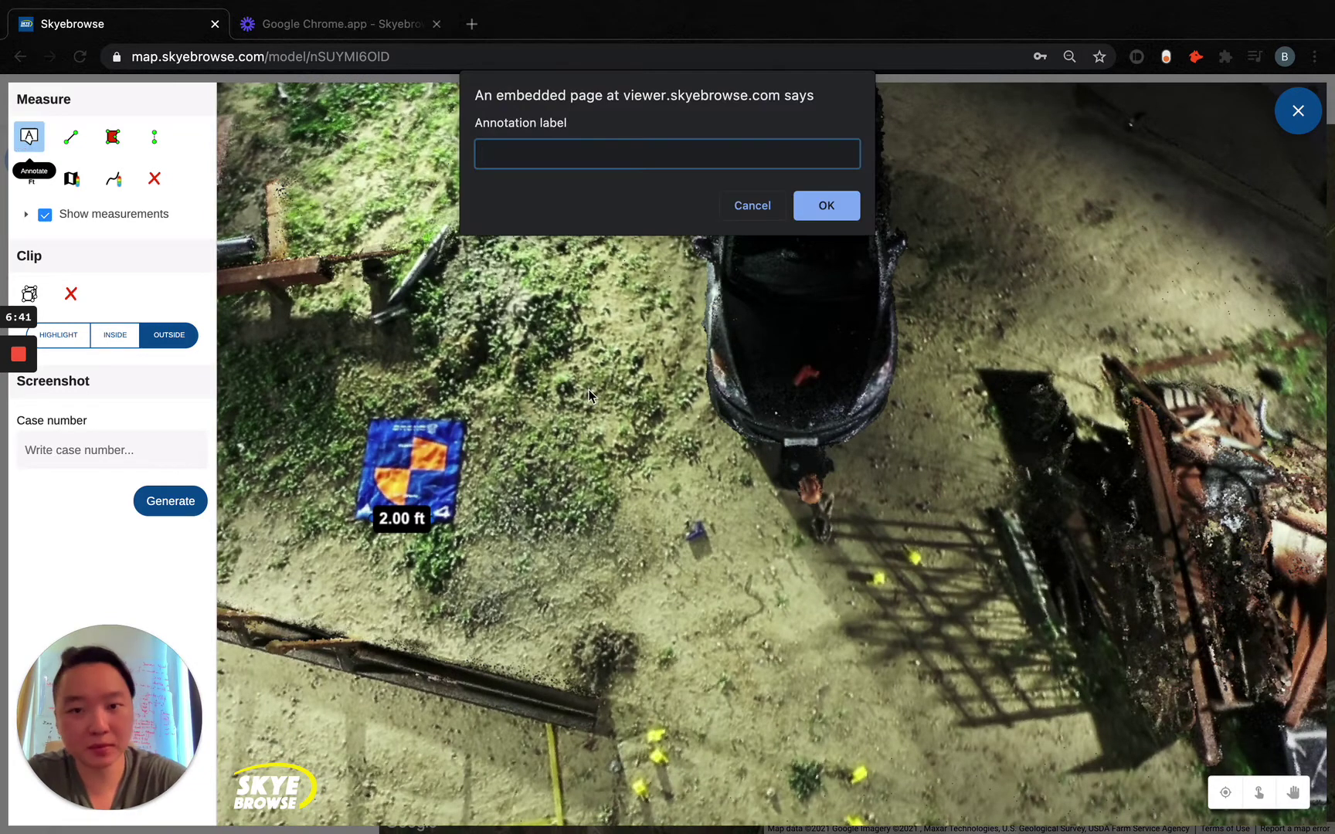
text(gun)
key(Return)
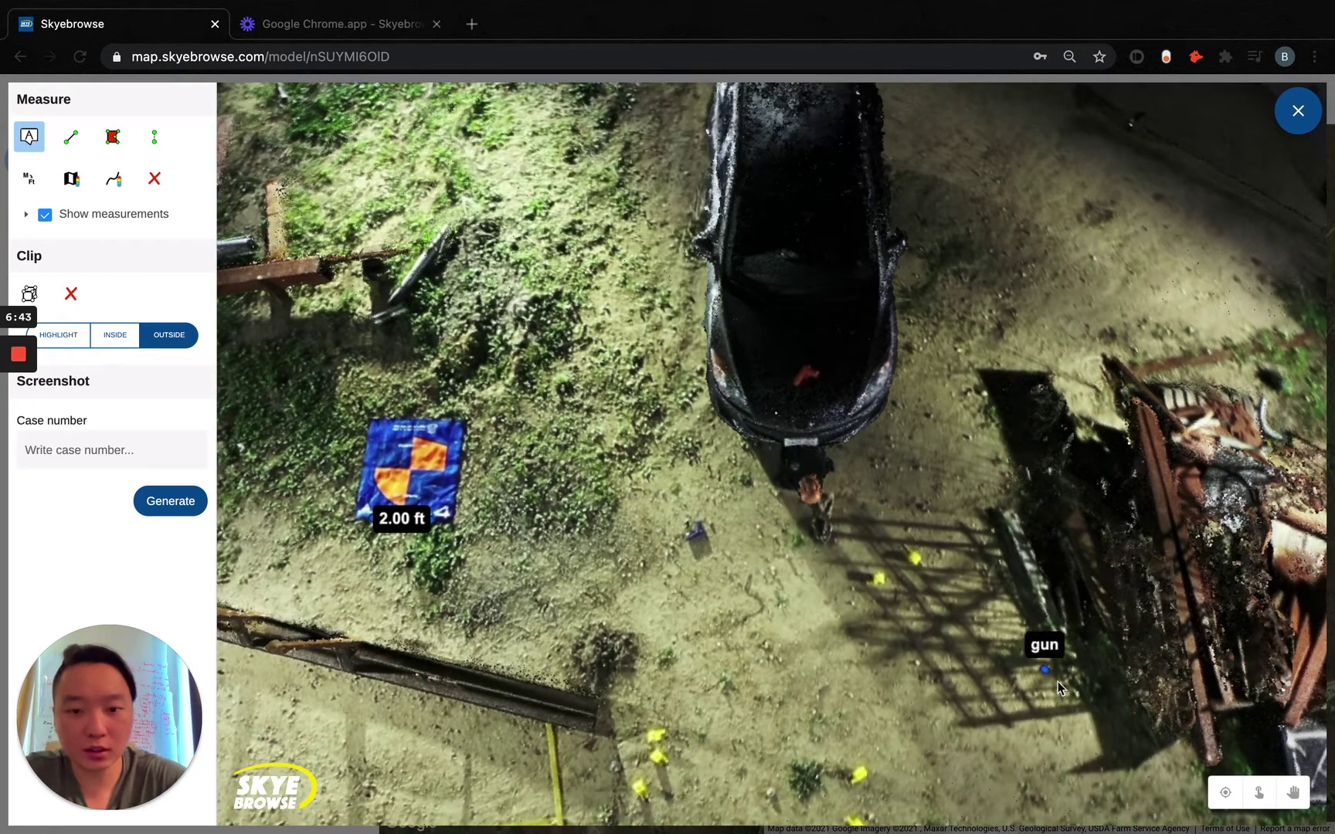
Annotate the yellow marker beside the end of the long fallen beam with the label "9mm casing".
click(22, 139)
text(9mm casing)
key(Return)
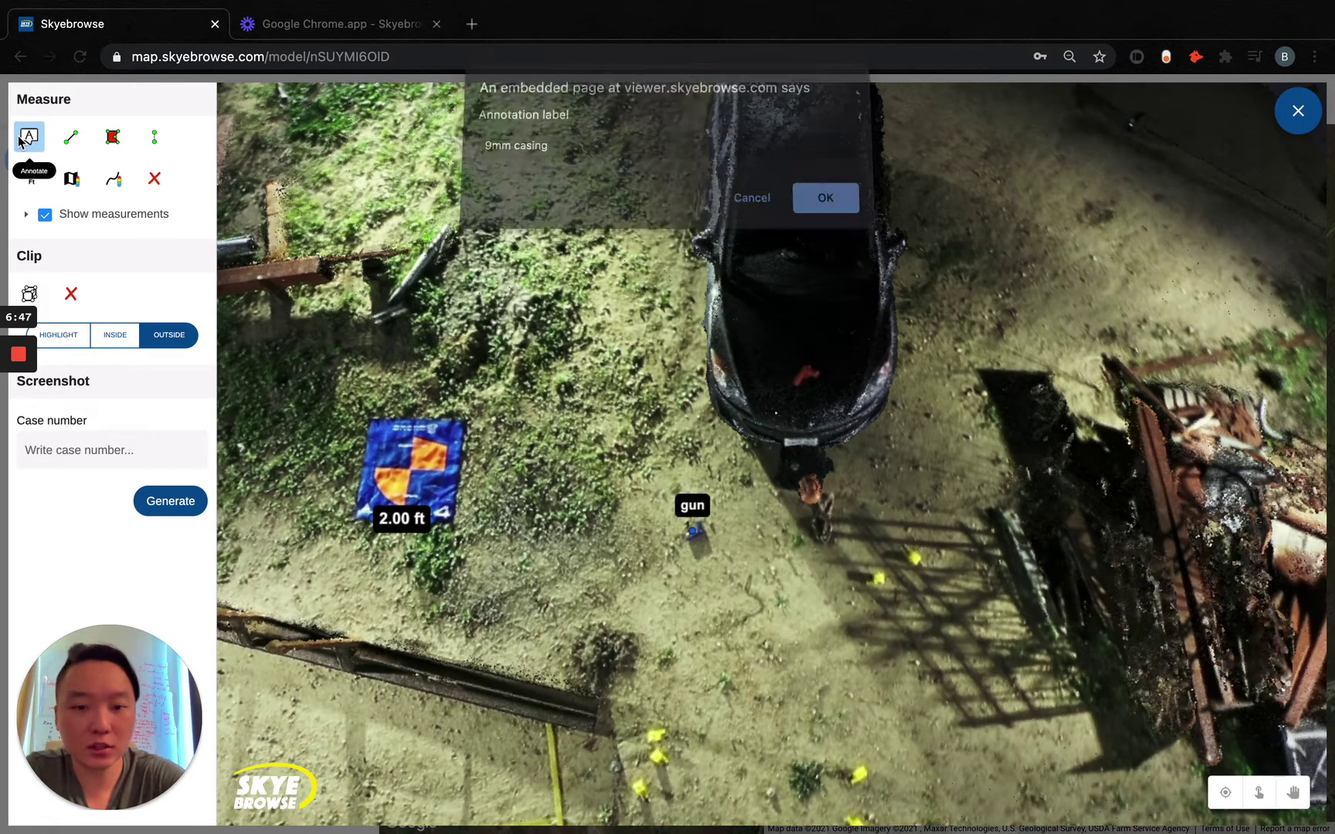
click(665, 736)
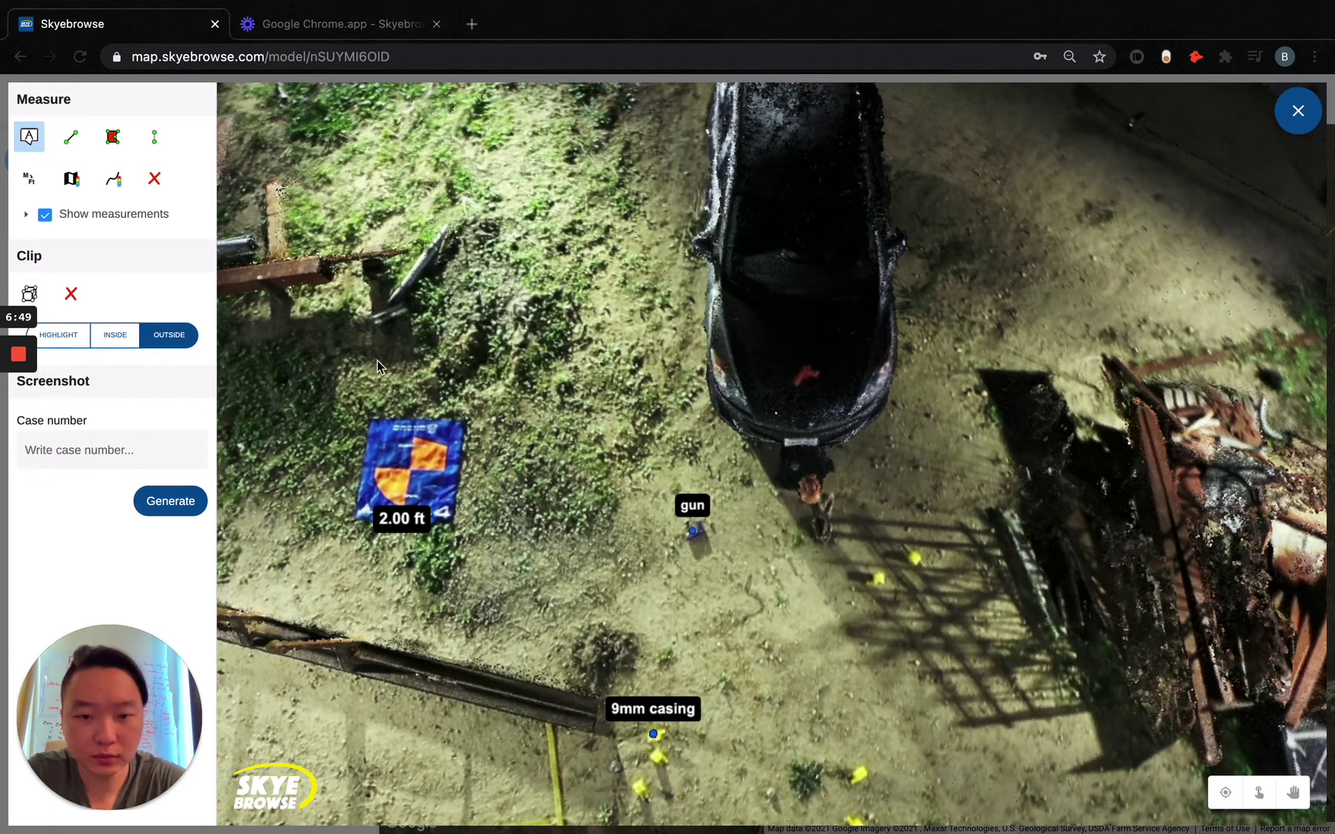
Annotate the figure lying in front of the car's bumper with the label "victim".
click(28, 140)
text(victi)
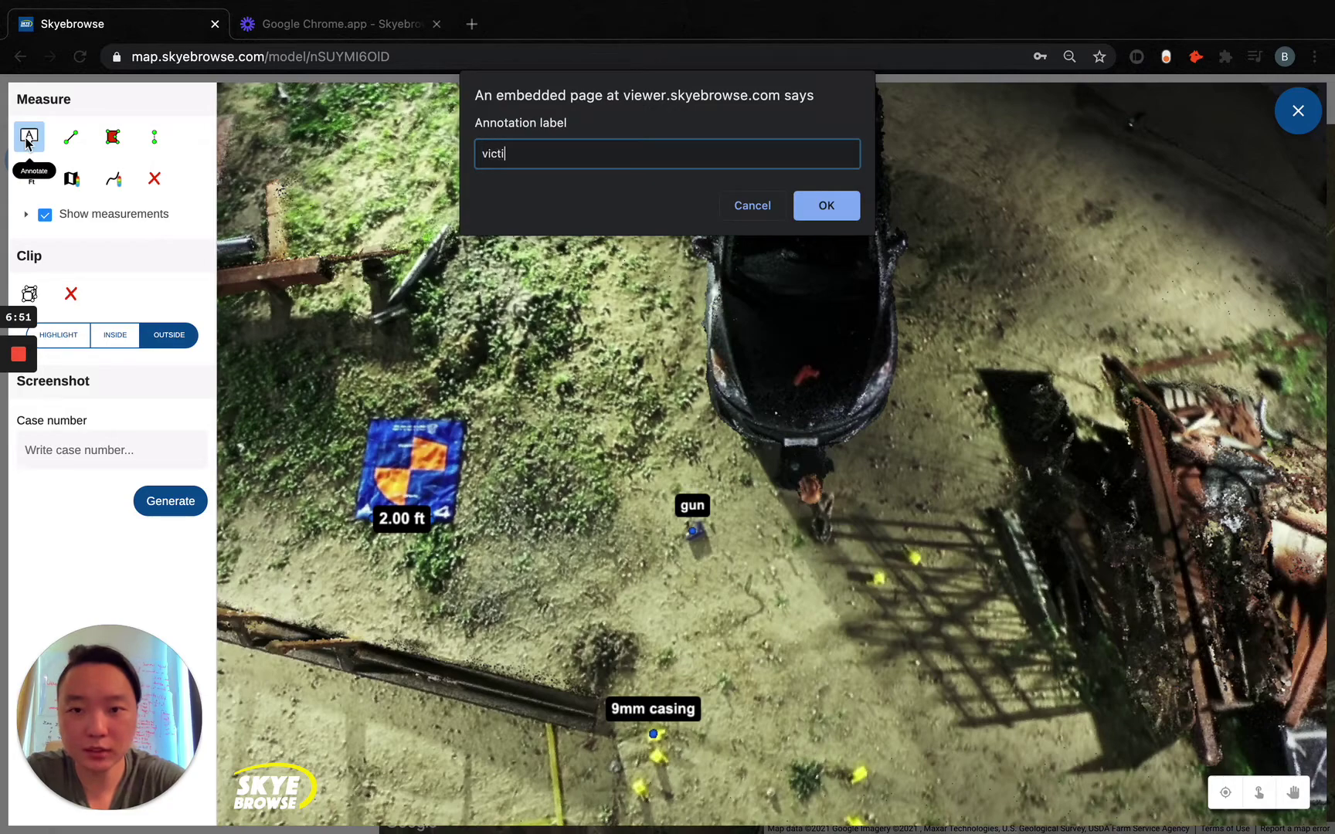
text(m)
key(Return)
click(811, 487)
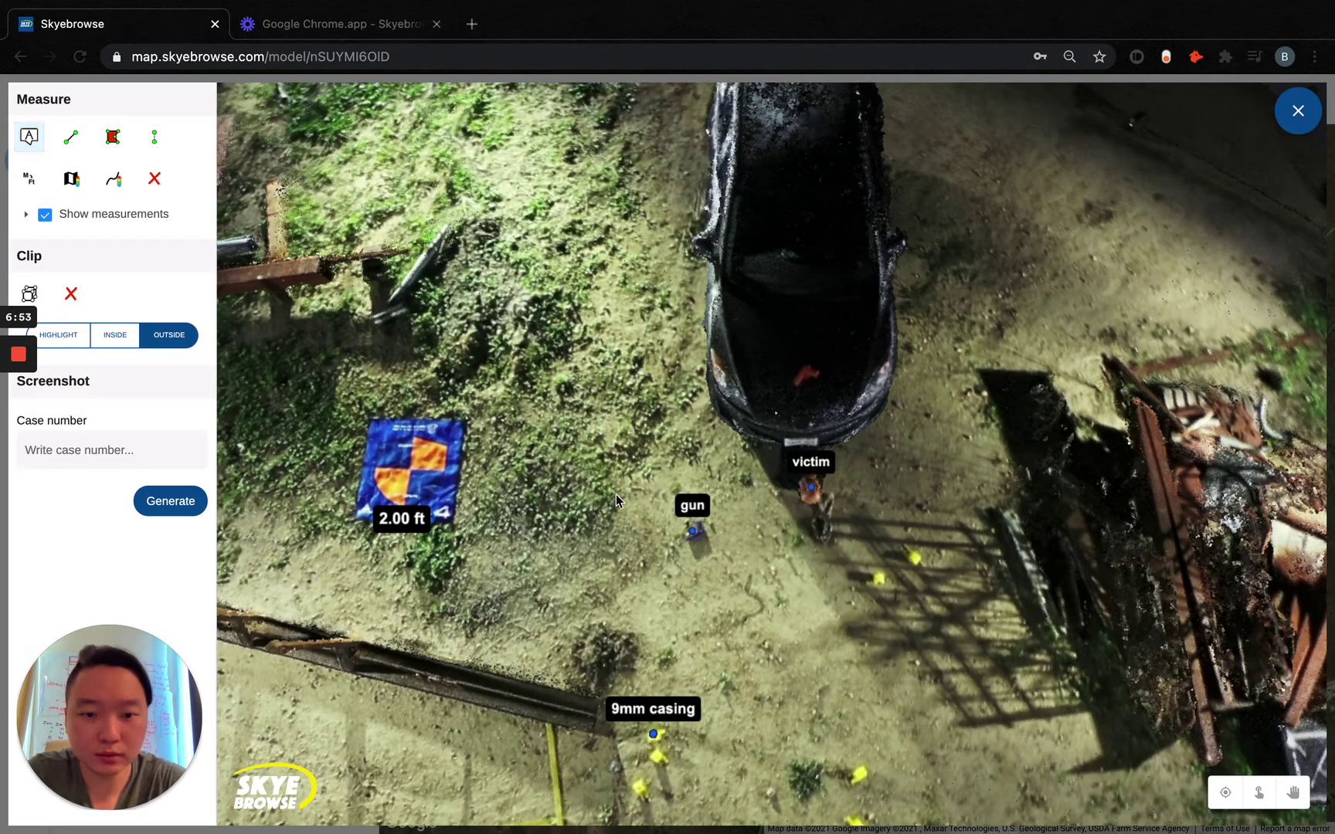
Frame the annotated scene at an oblique angle and generate a screenshot with the case number "asdf".
scroll(608, 613, down, 5)
scroll(657, 572, up, 8)
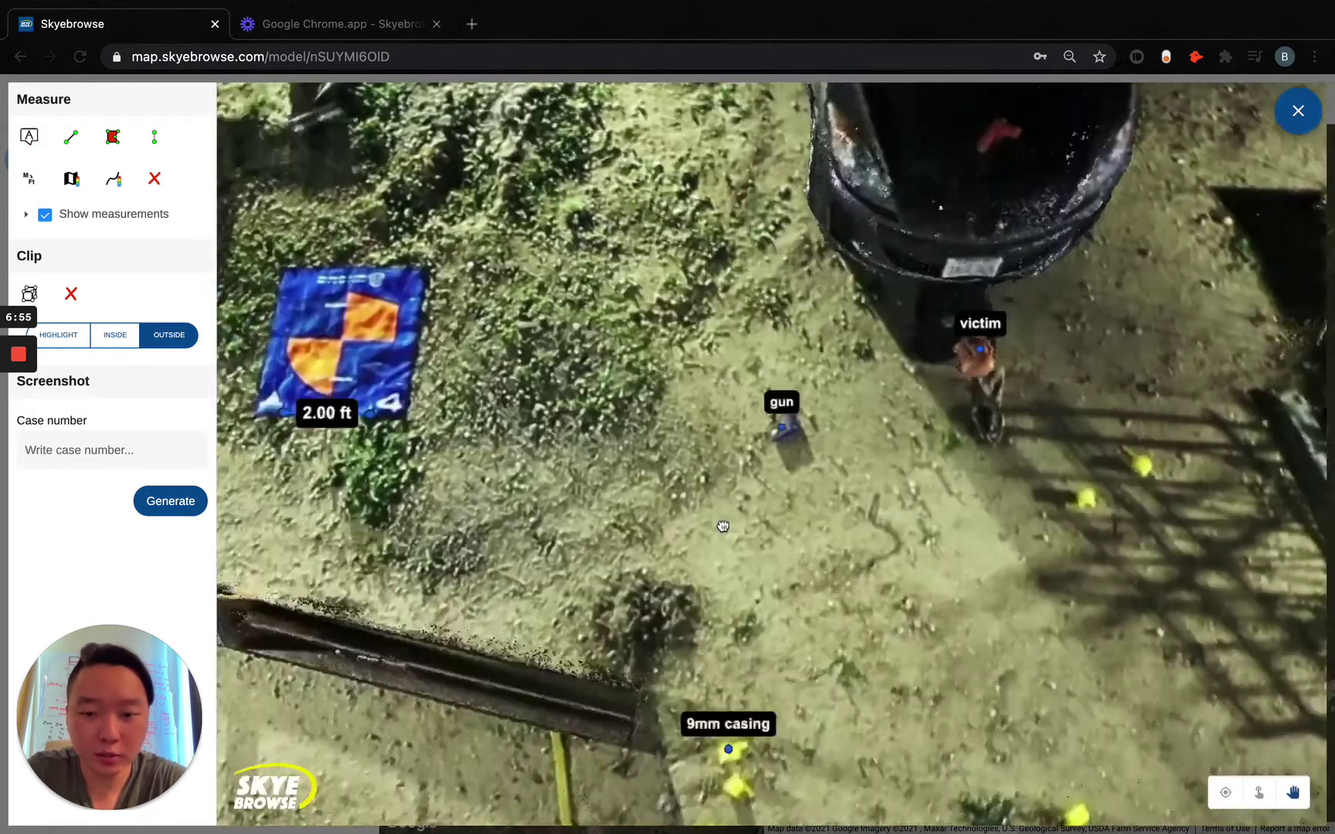
right_drag(723, 526, 773, 487)
scroll(773, 487, down, 3)
drag(773, 502, 867, 494)
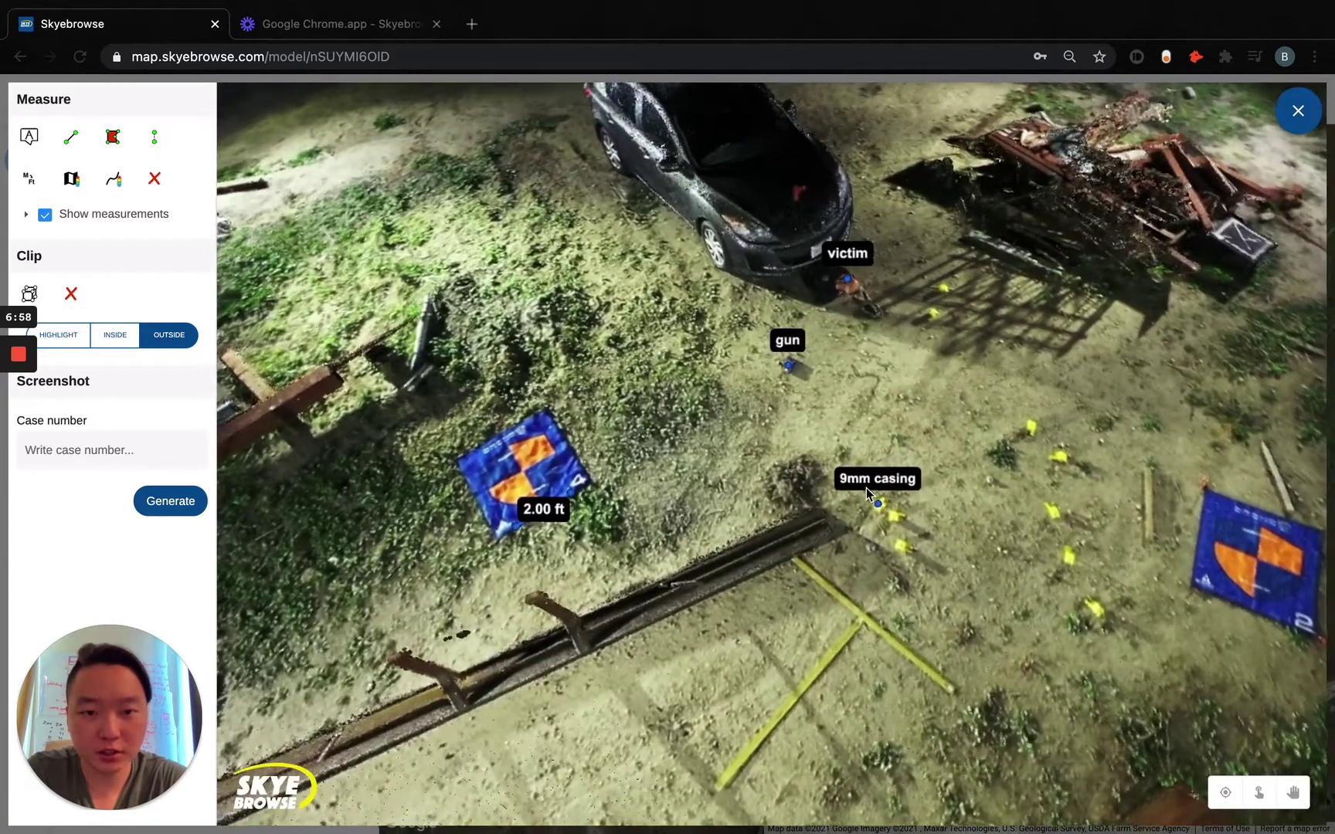
click(78, 461)
click(54, 497)
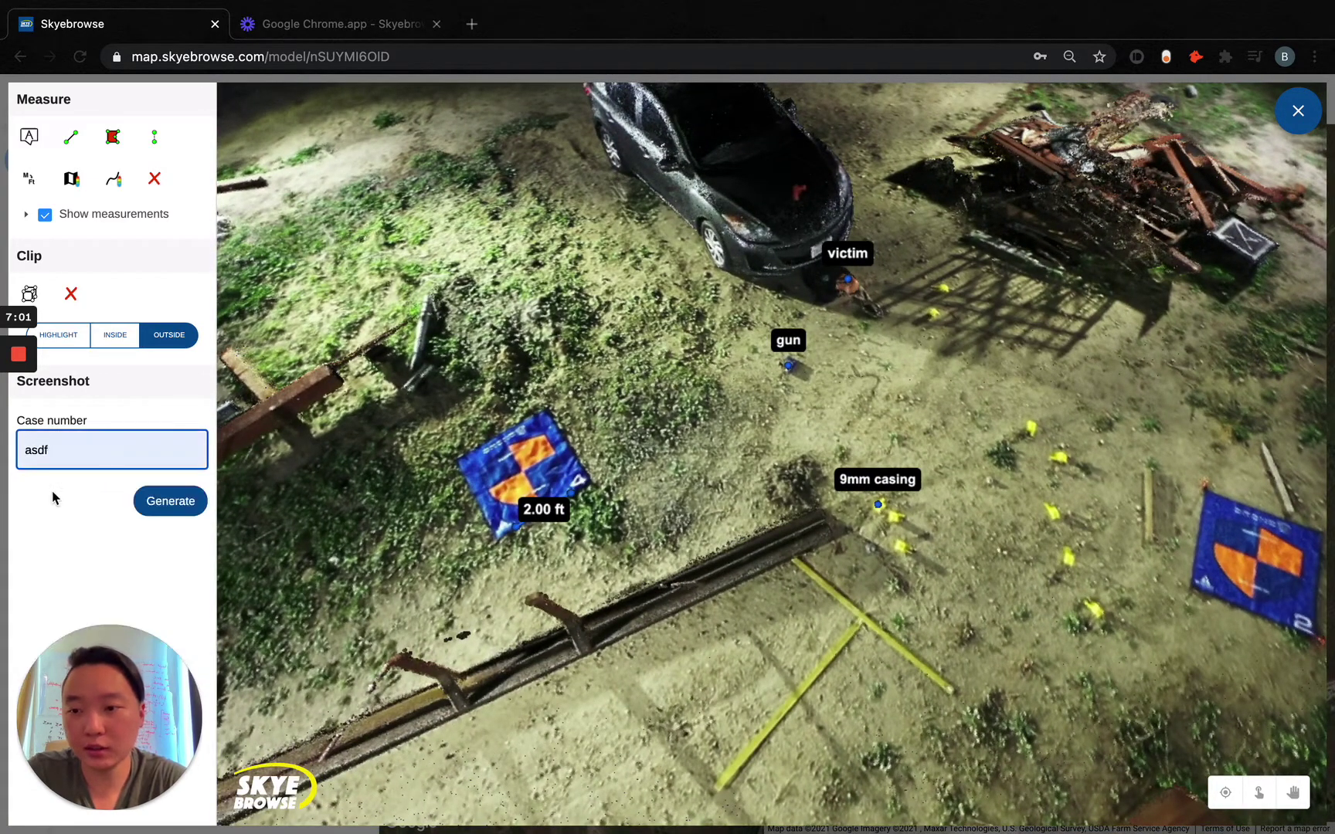
click(163, 503)
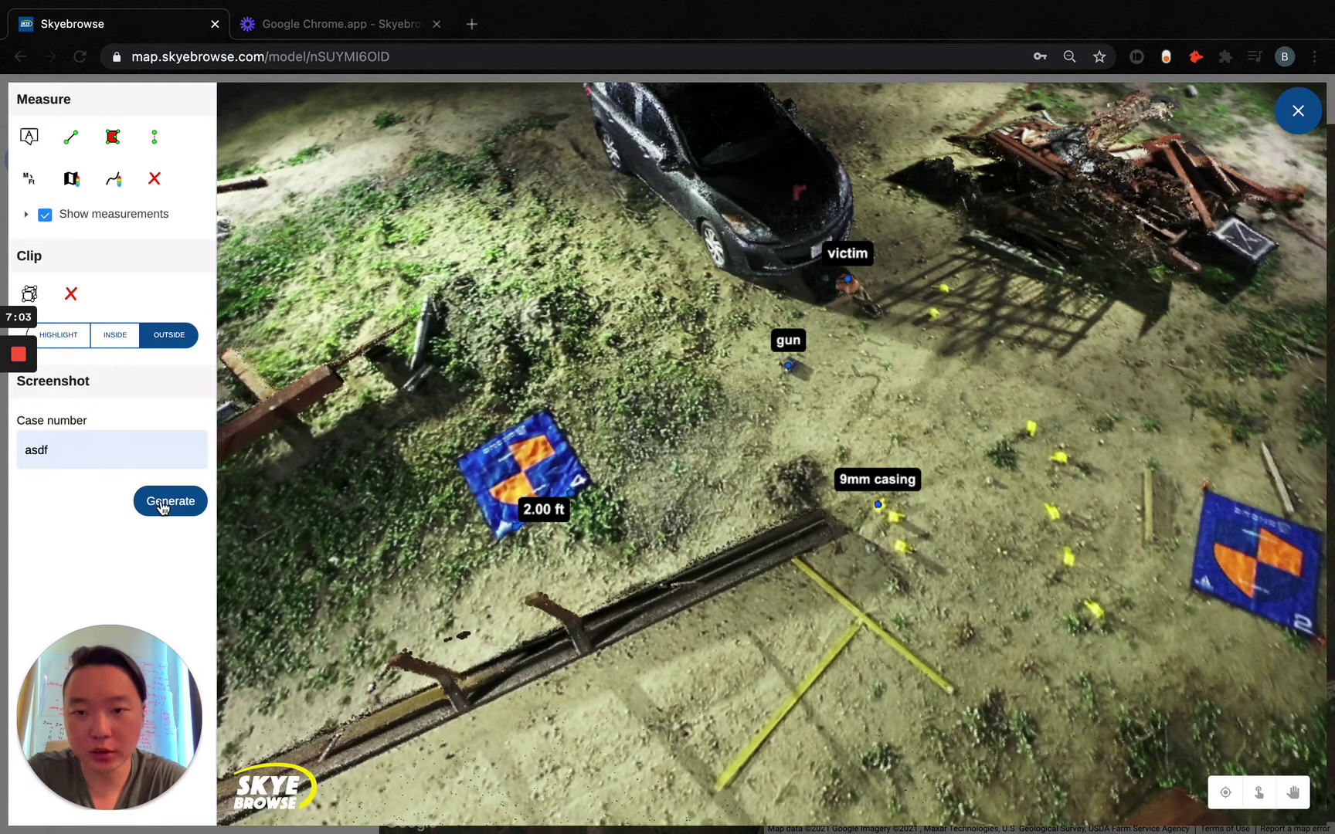
click(162, 503)
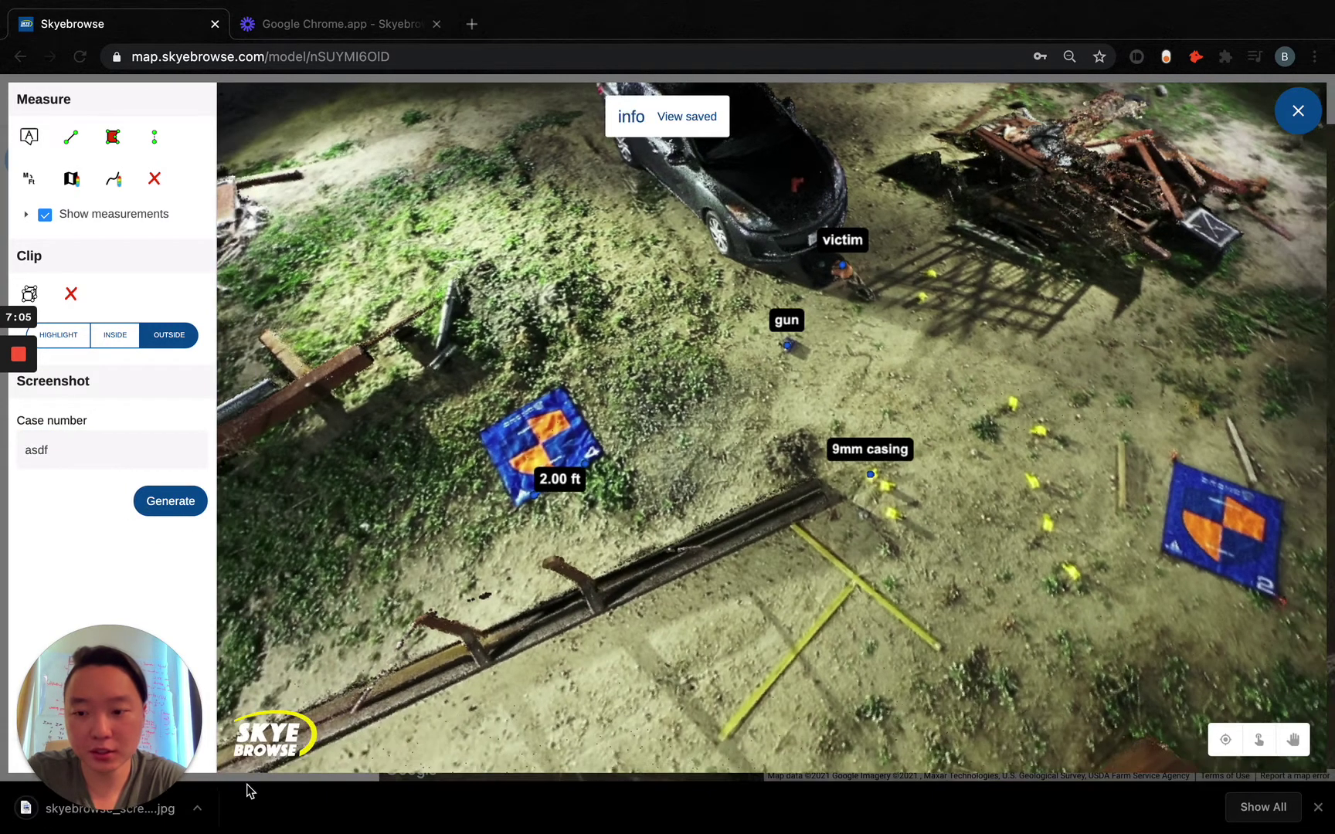
Open the downloaded screenshot image in a wider window to examine the labelled scene, and return to the model viewer in Chrome.
click(154, 822)
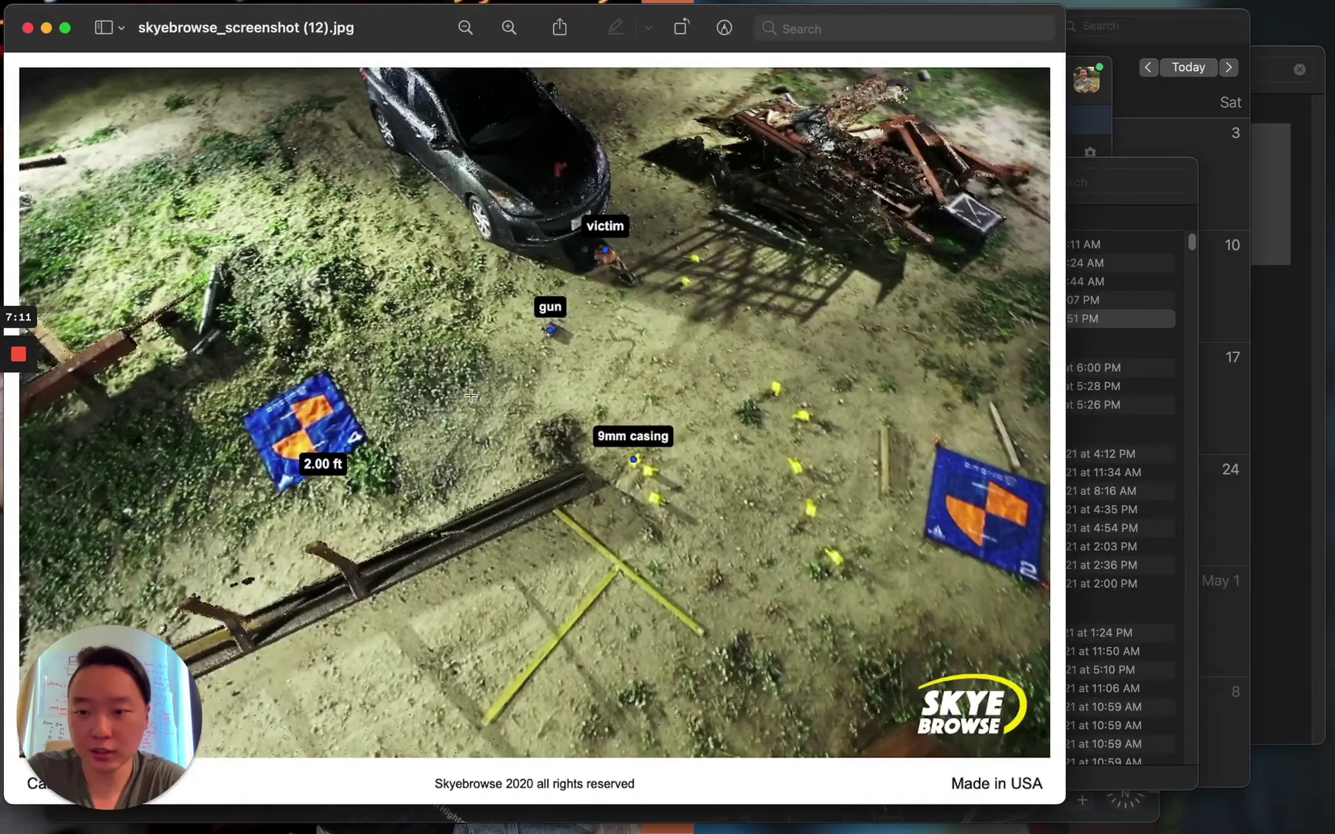
drag(1069, 230, 1298, 229)
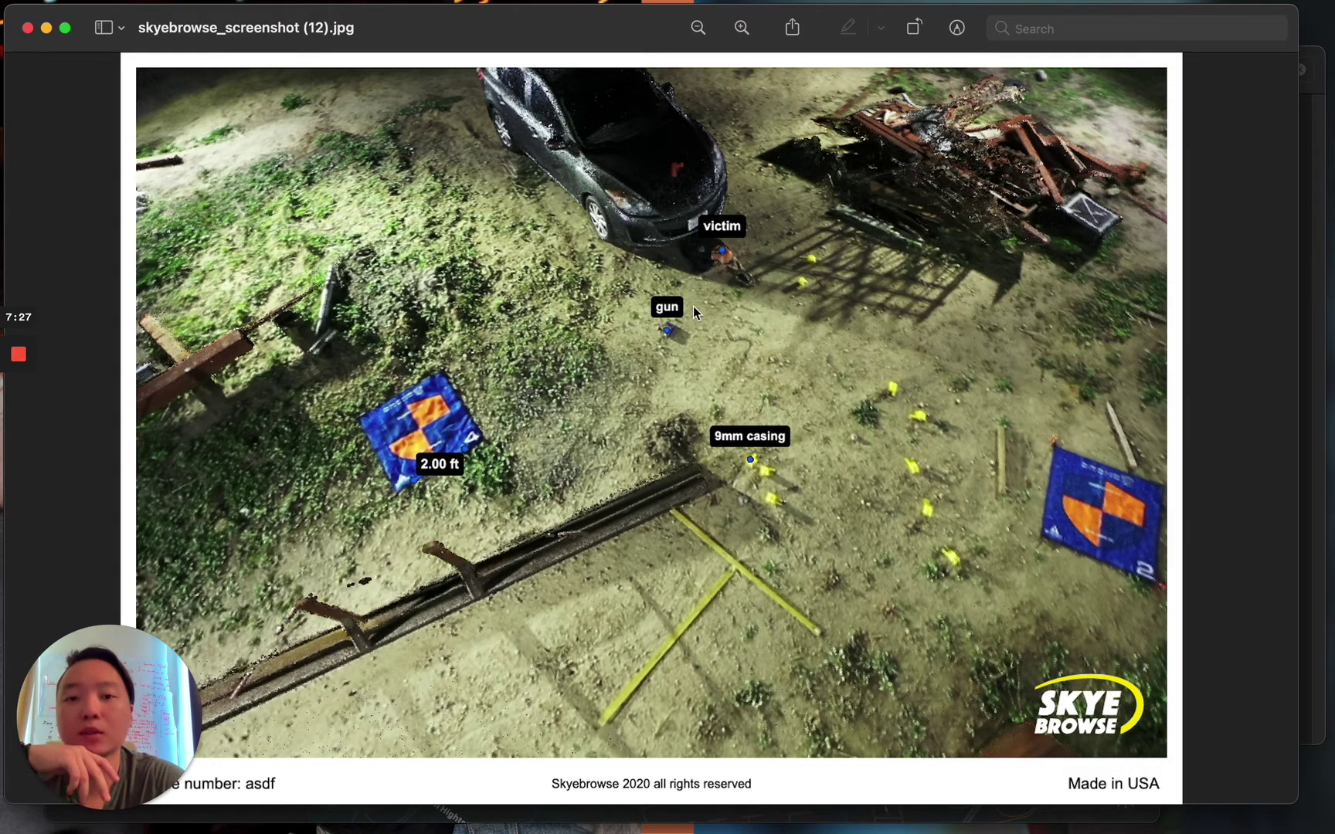
key(ctrl+Right)
Remove all annotations and measurements from the night scene.
drag(591, 445, 657, 479)
scroll(942, 480, down, 5)
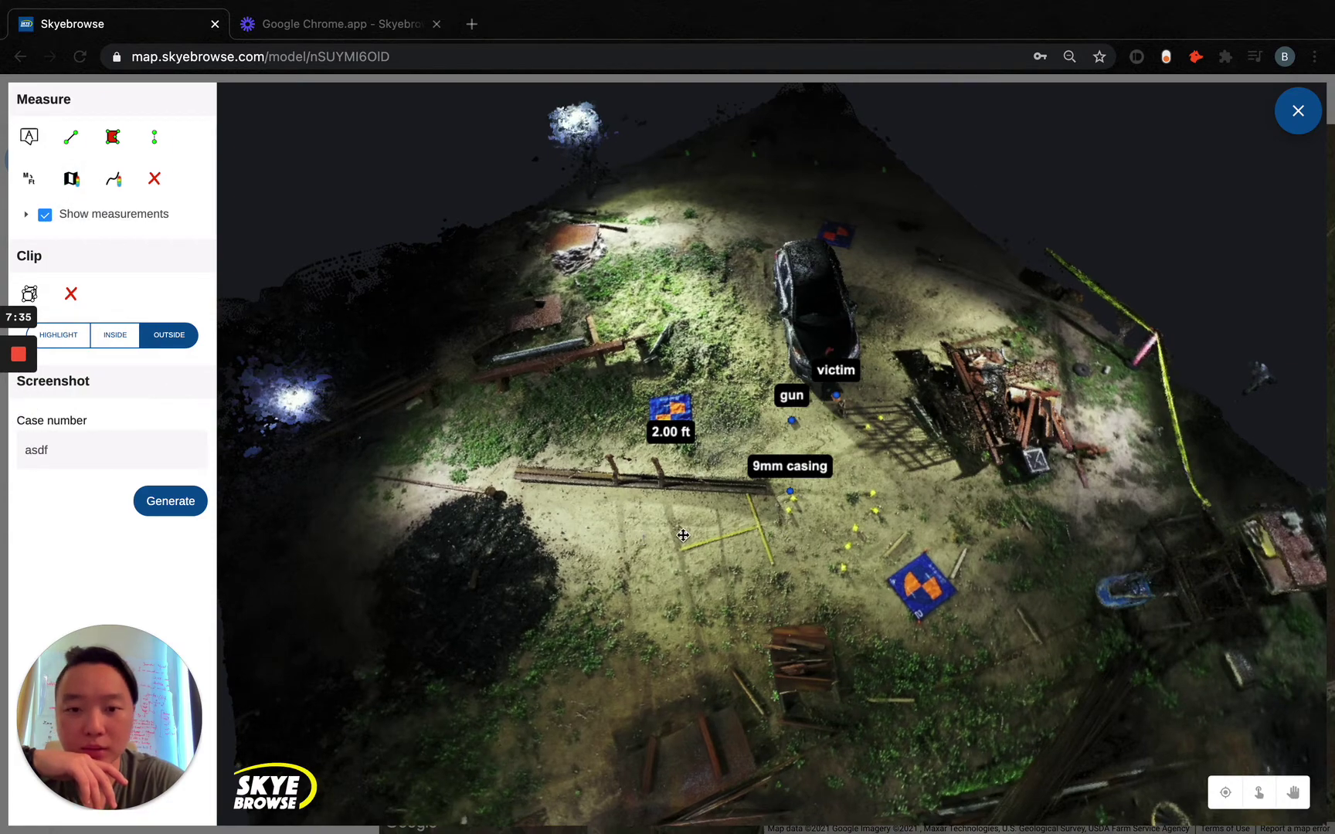
drag(679, 536, 245, 408)
click(154, 179)
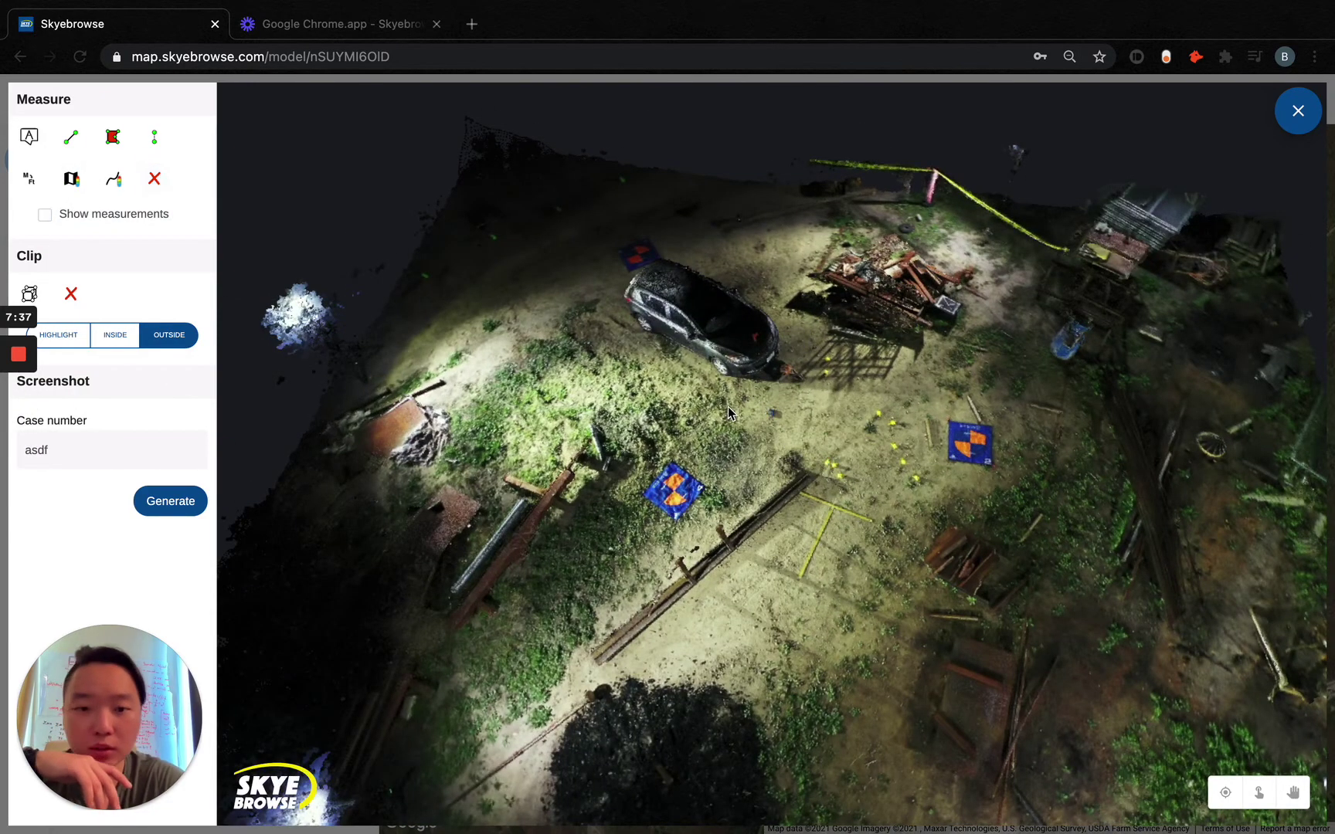
Close the model viewer and examine the map around the flight orbit and location marker.
click(1297, 112)
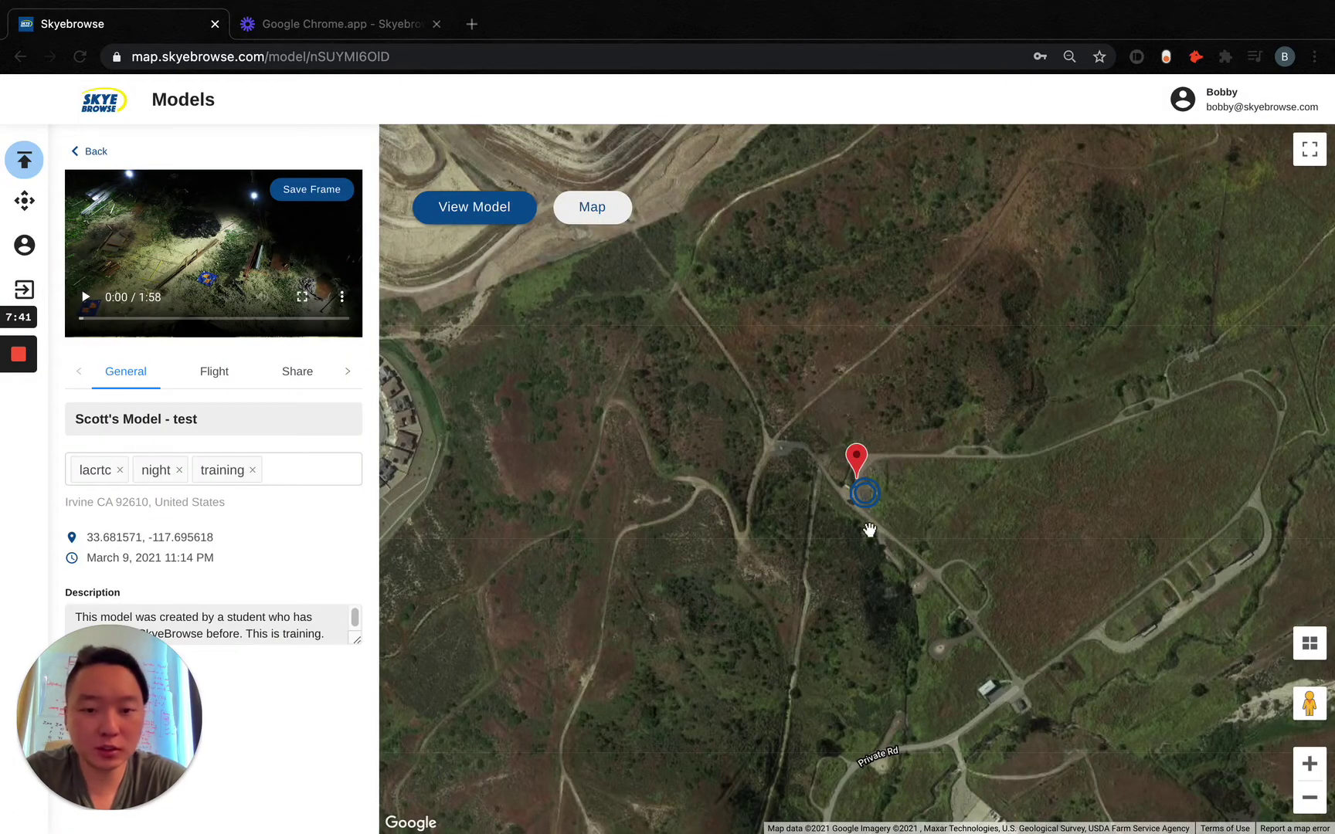
scroll(866, 522, up, 5)
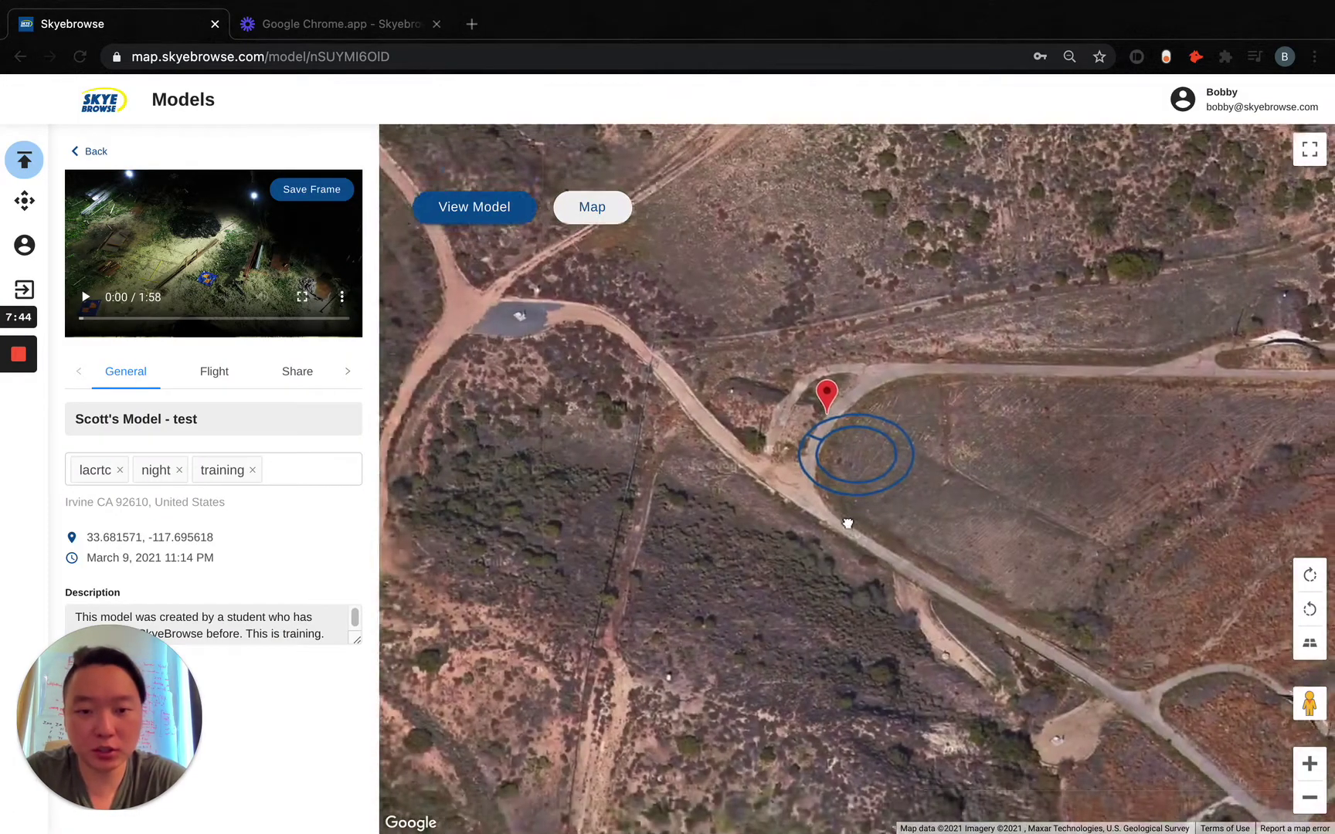
drag(848, 524, 827, 548)
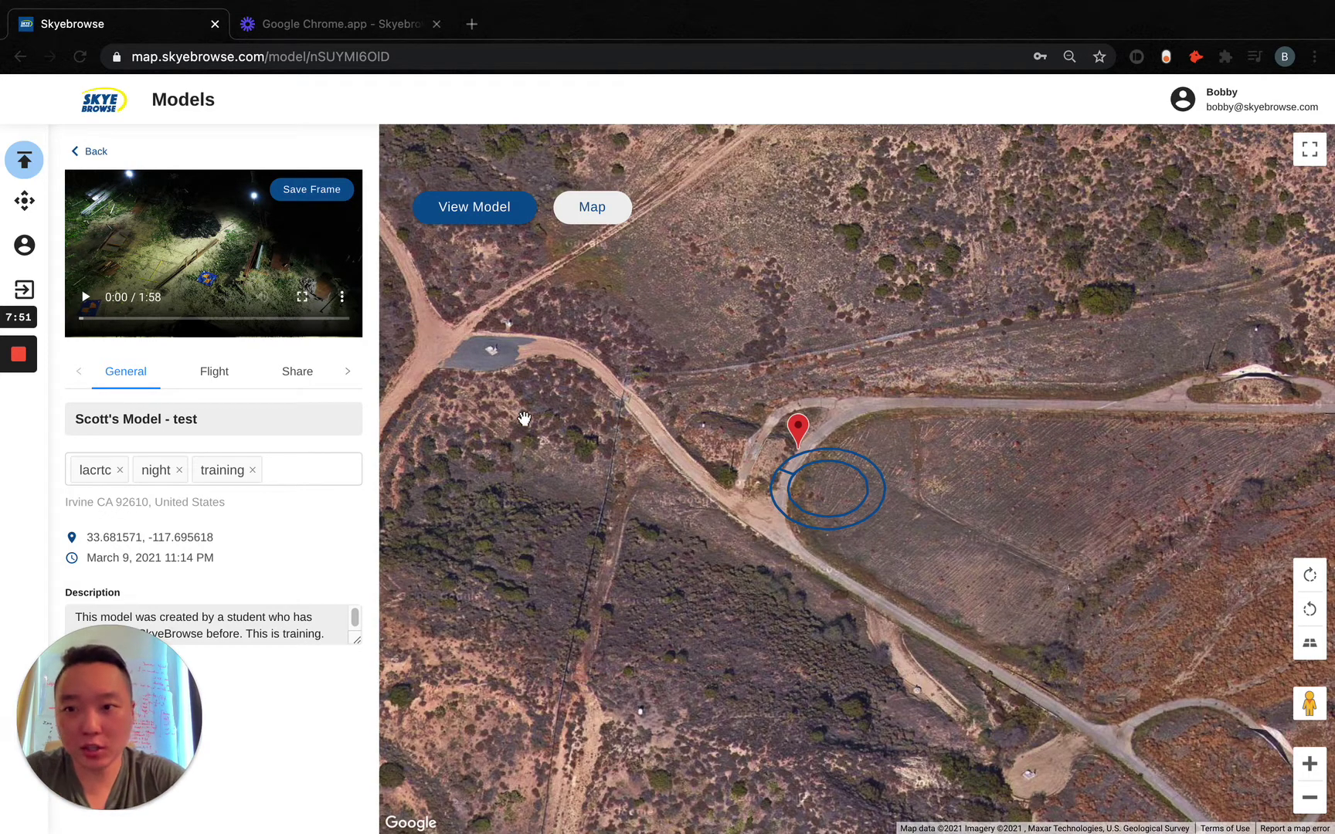
click(346, 468)
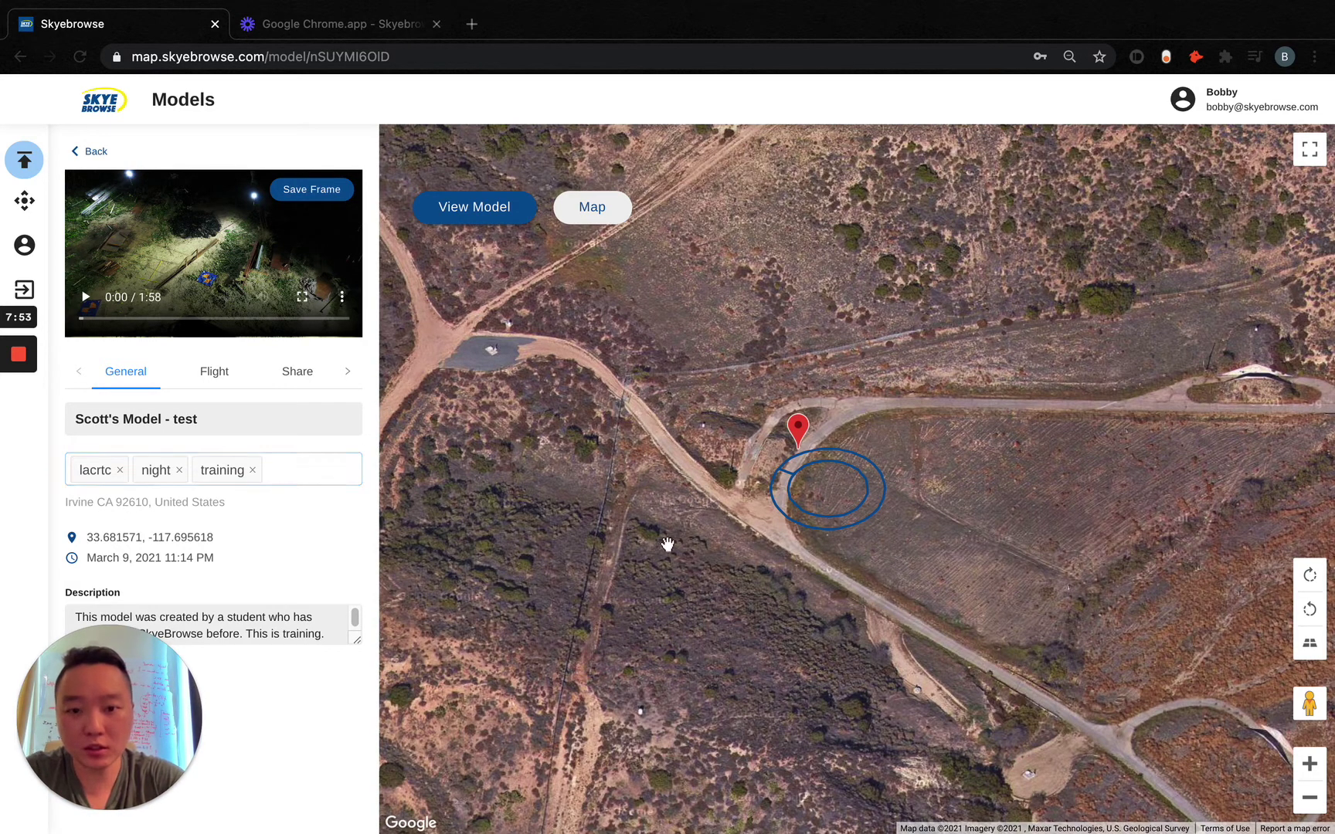
drag(667, 545, 671, 559)
mouse_move(33, 373)
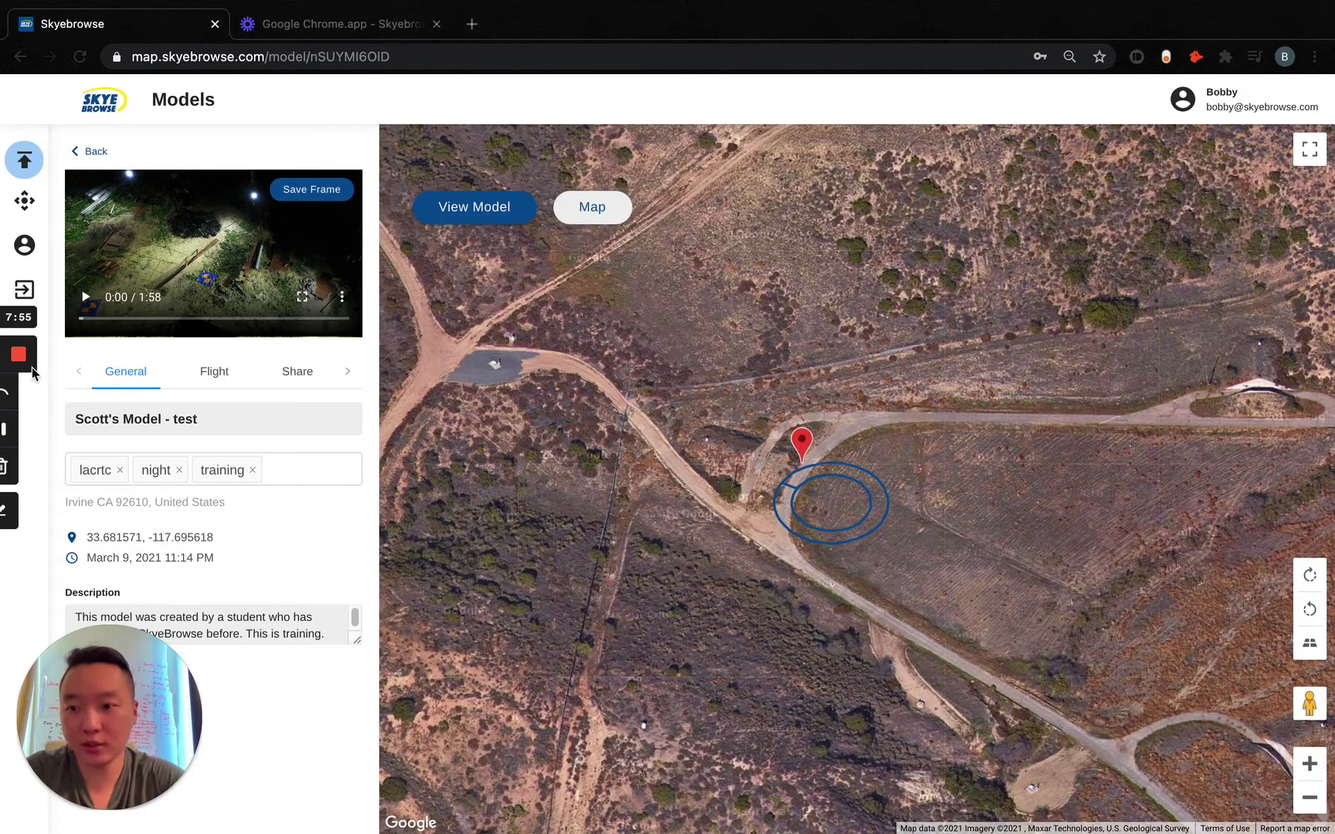